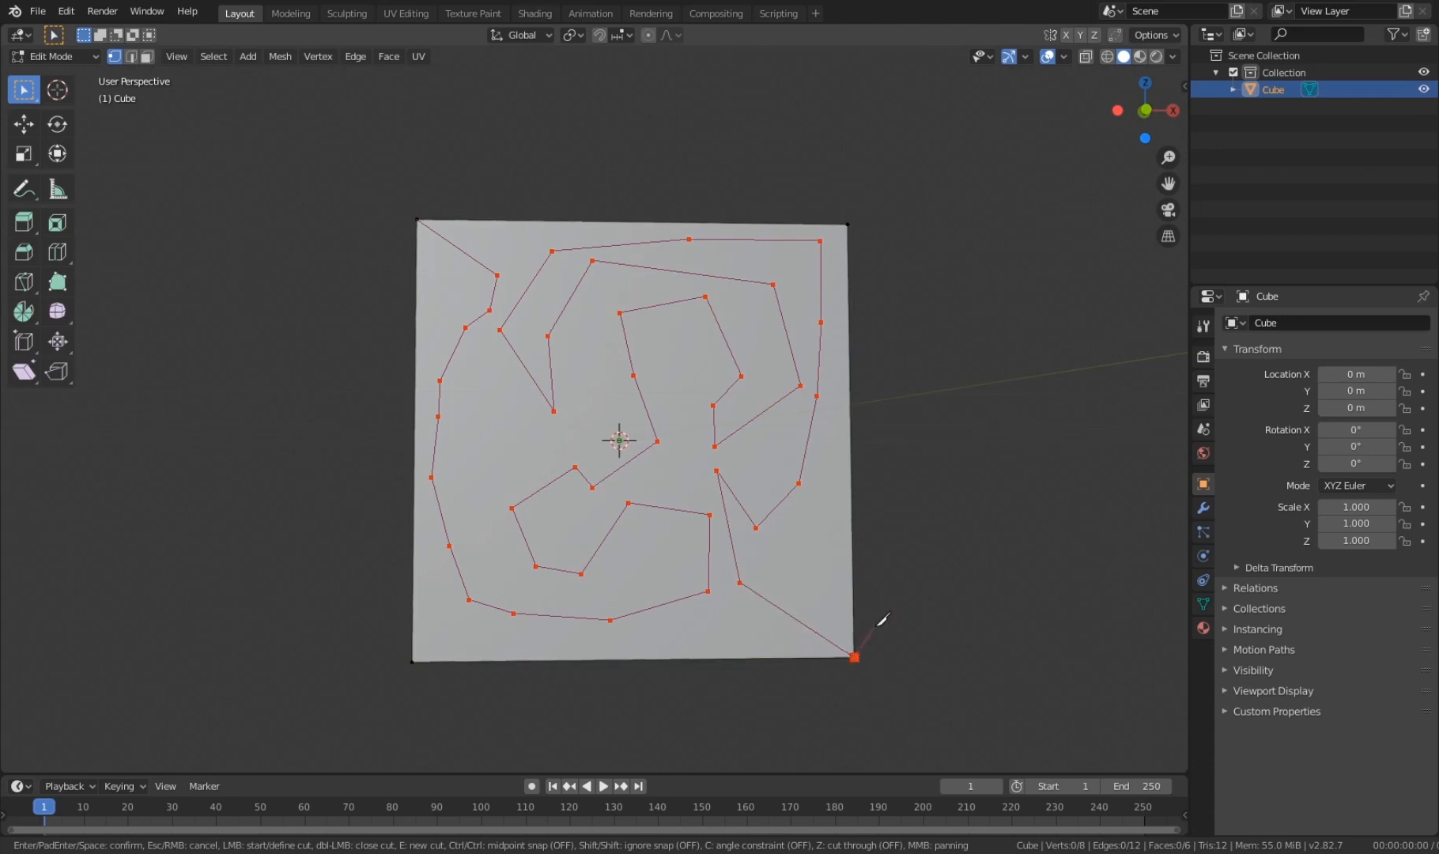
Step: Finish the freeform knife cut on the cube's front face and dissolve the newly cut path
middle_click_drag(807, 553, 758, 569)
scroll(759, 538, "down", 3)
scroll(750, 522, "up", 4)
mouse_move(759, 490)
middle_mouse_down()
mouse_move(751, 538)
mouse_move(810, 475)
mouse_move(776, 485)
middle_mouse_up()
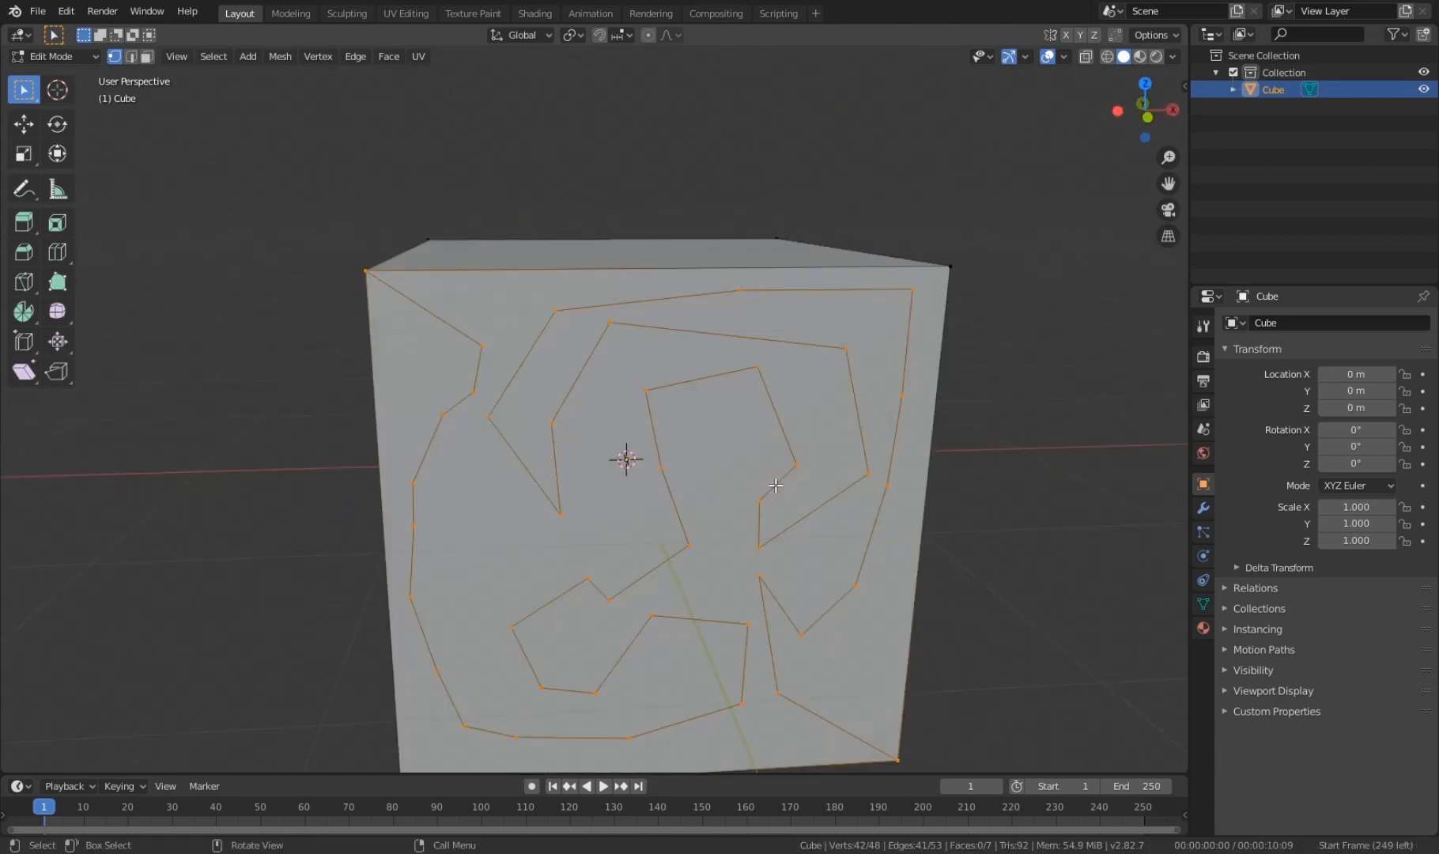
key("ctrl+x")
scroll(955, 523, "down", 4)
Step: Replace the whole mesh with a fresh cube, leave nothing selected, and start the Knife tool on it
key("a")
key("x")
key("shift+a")
key("alt+a")
key("k")
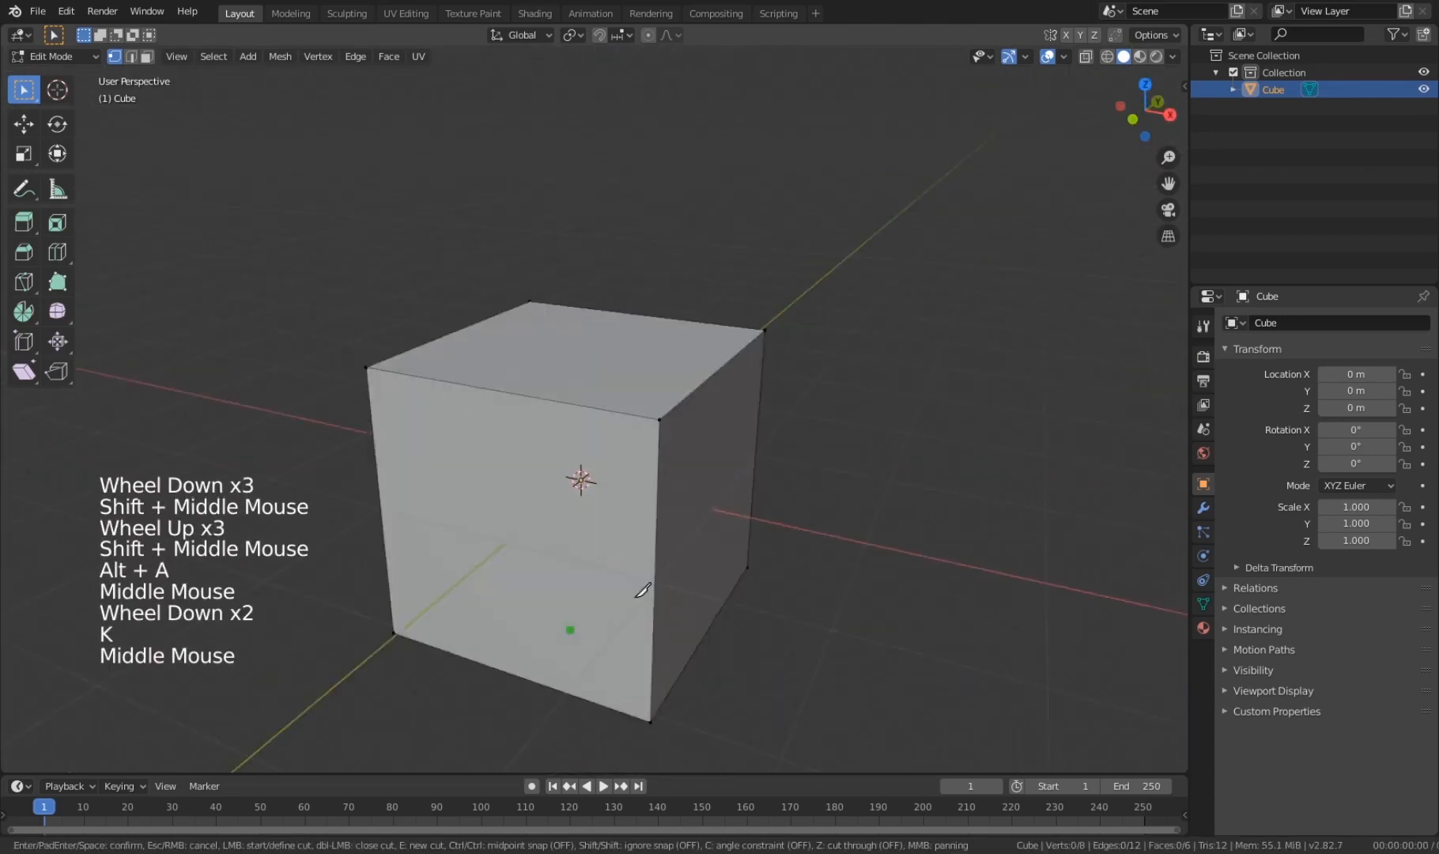
scroll(614, 375, "up", 1)
middle_click_drag(642, 590, 597, 314)
key("ctrl")
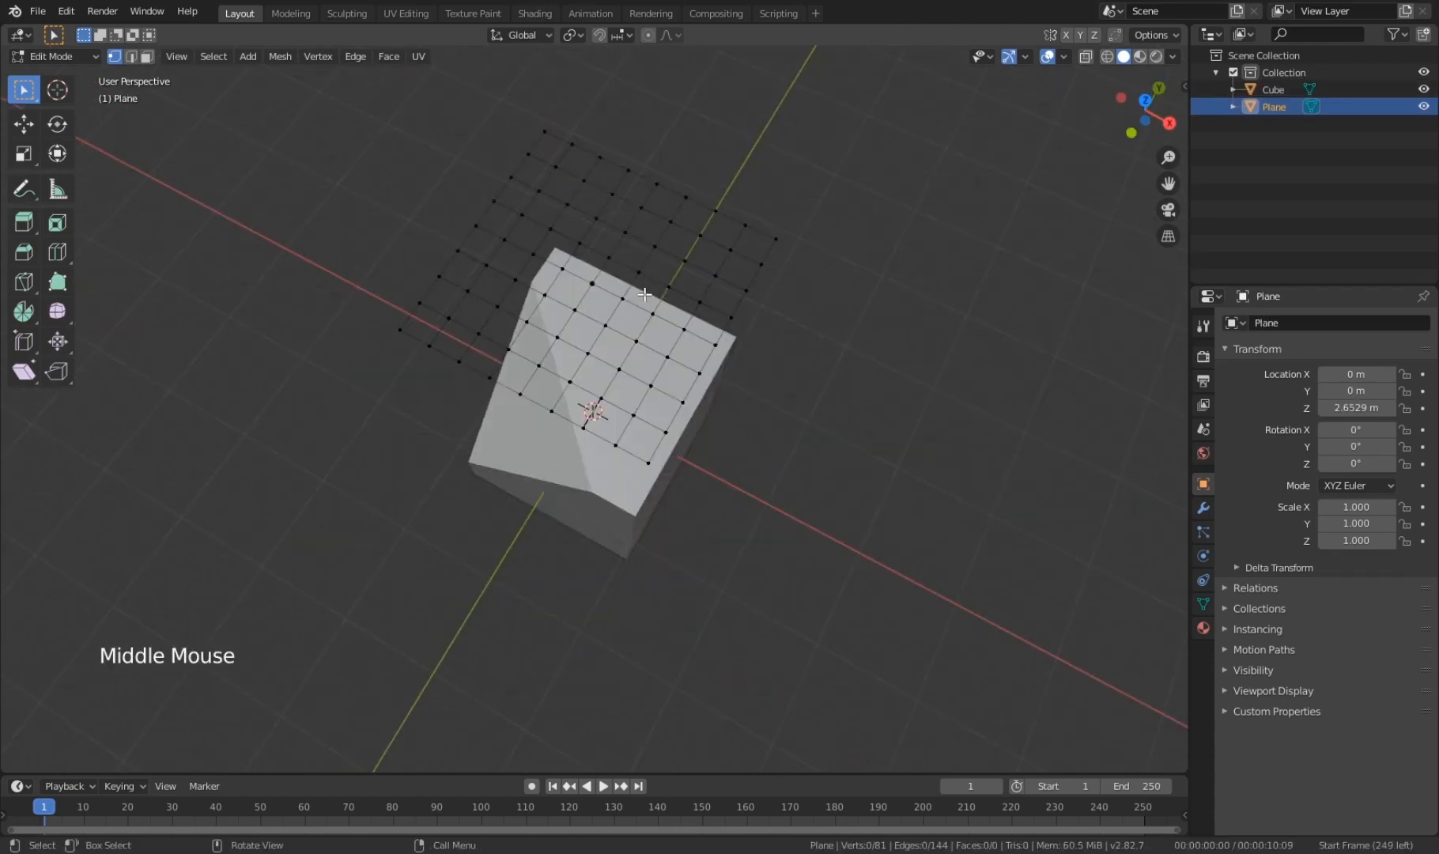
Step: Leave the grid plane's Edit Mode, select the plane together with the cube, and enter Edit Mode with the cube active
key("Tab")
middle_click_drag(644, 294, 617, 238)
key("g")
left_click(533, 559)
left_click(755, 244, "shift")
left_click(604, 456)
left_click(702, 237)
left_click(613, 474, "shift")
key("Tab")
Step: Select the whole cube mesh and cut the plane's grid into it from top view with Knife Project, then deselect all
middle_click_drag(613, 474, 701, 469)
key("a")
key("q")
key("q")
scroll(703, 470, "up", 2)
key("F3")
type("knife")
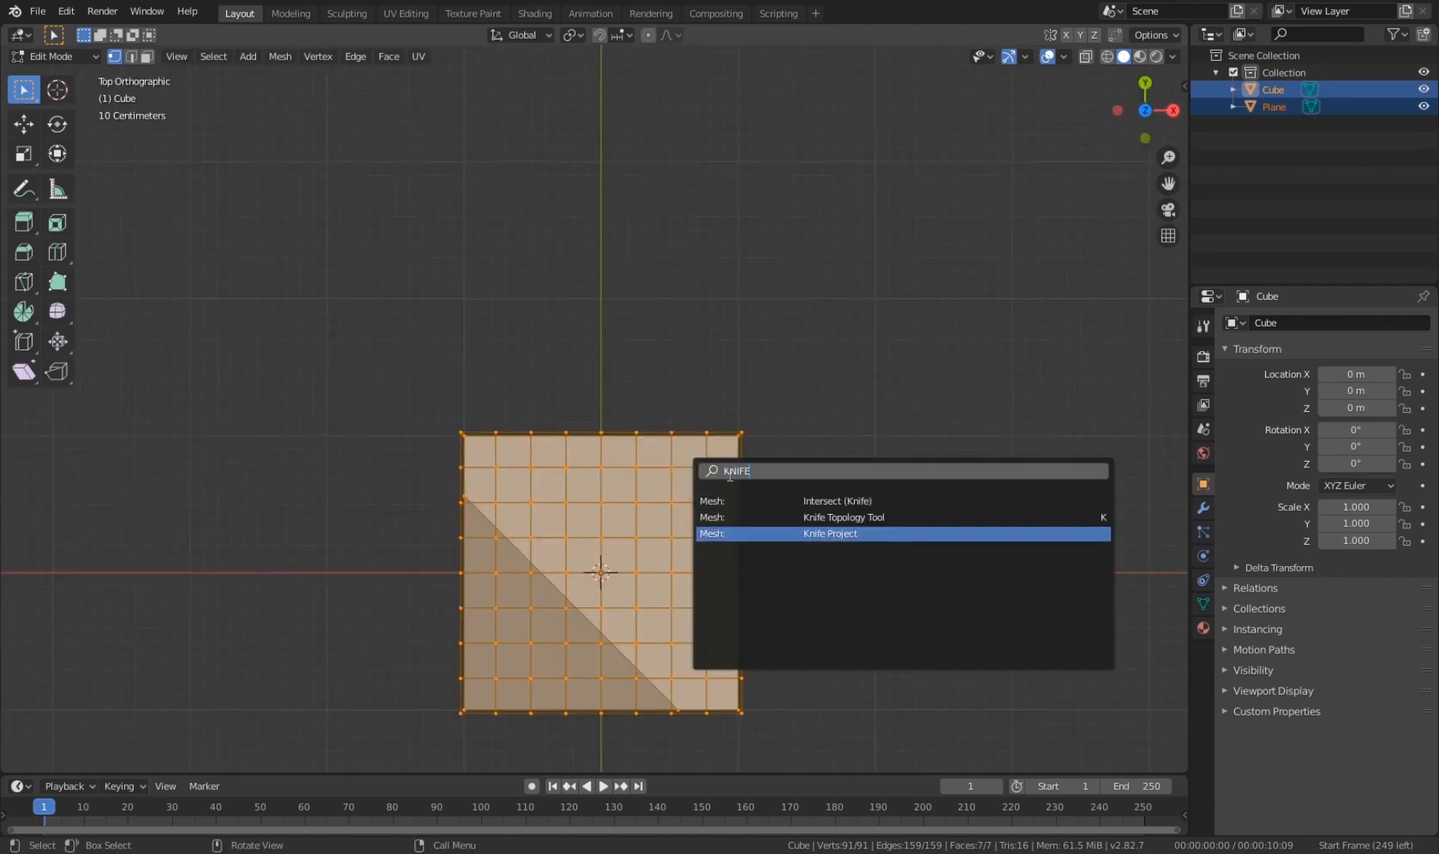
left_click(751, 533)
scroll(770, 553, "down", 2)
middle_click_drag(775, 557, 800, 601)
key("alt+a")
scroll(758, 474, "up", 2)
middle_click_drag(466, 467, 579, 531)
scroll(579, 531, "up", 3)
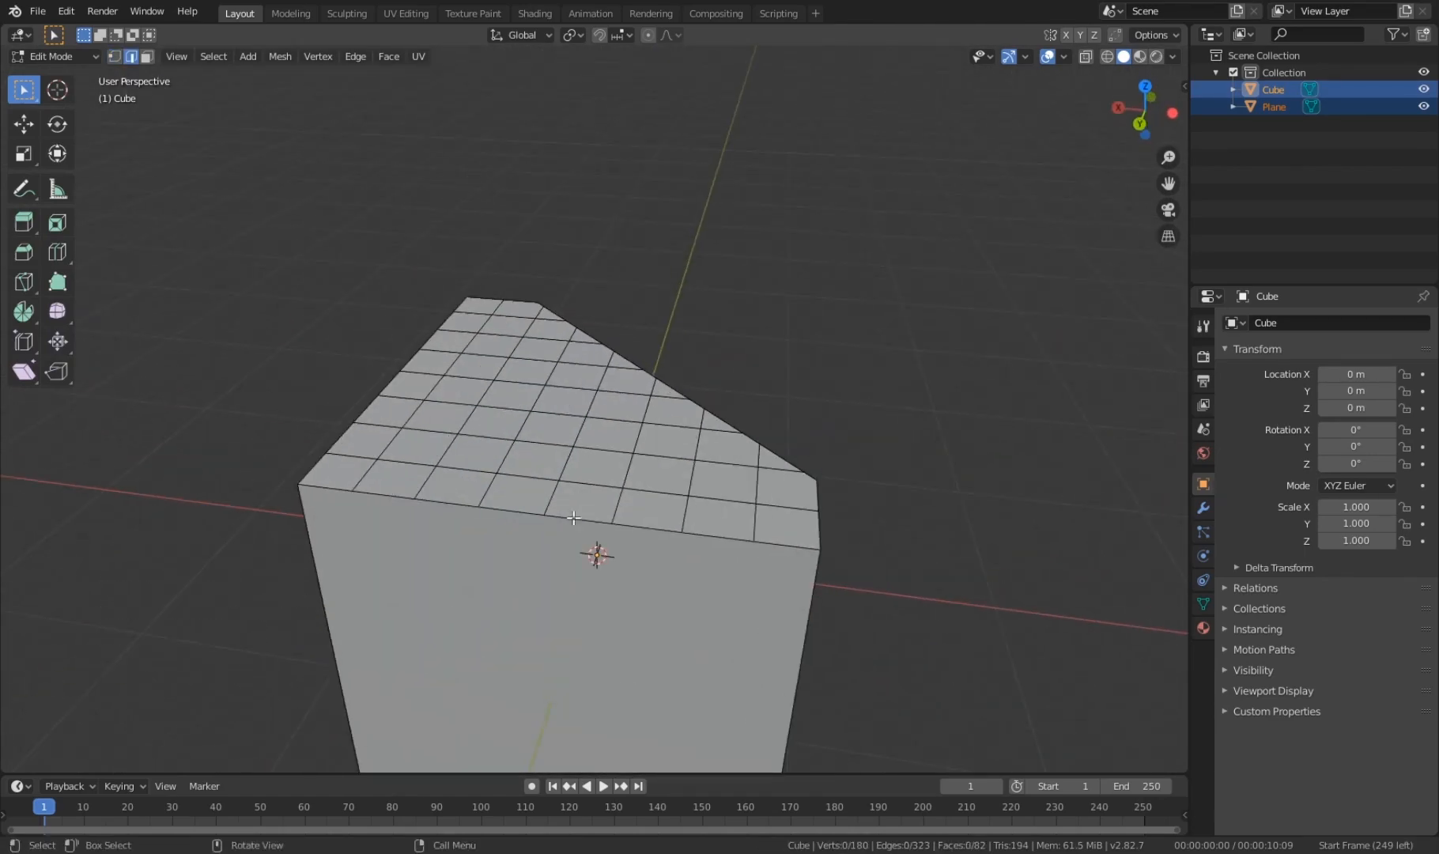
scroll(593, 474, "down", 6)
middle_click_drag(593, 474, 577, 506)
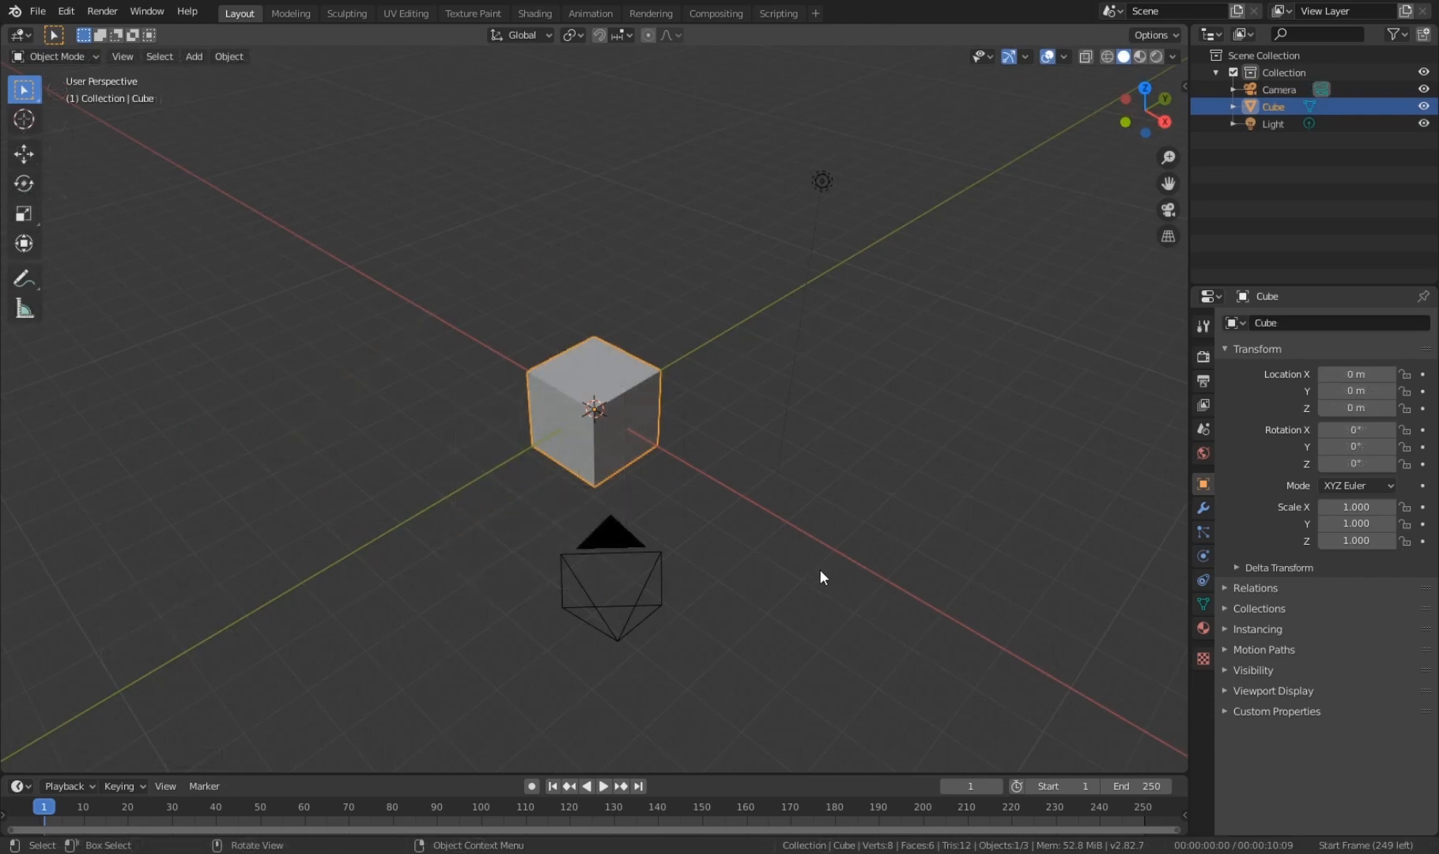
Step: Delete the default camera, cube and light from the scene
mouse_move(819, 572)
middle_mouse_down()
mouse_move(655, 545)
mouse_move(744, 574)
mouse_move(816, 562)
middle_mouse_up()
key("a")
key("x")
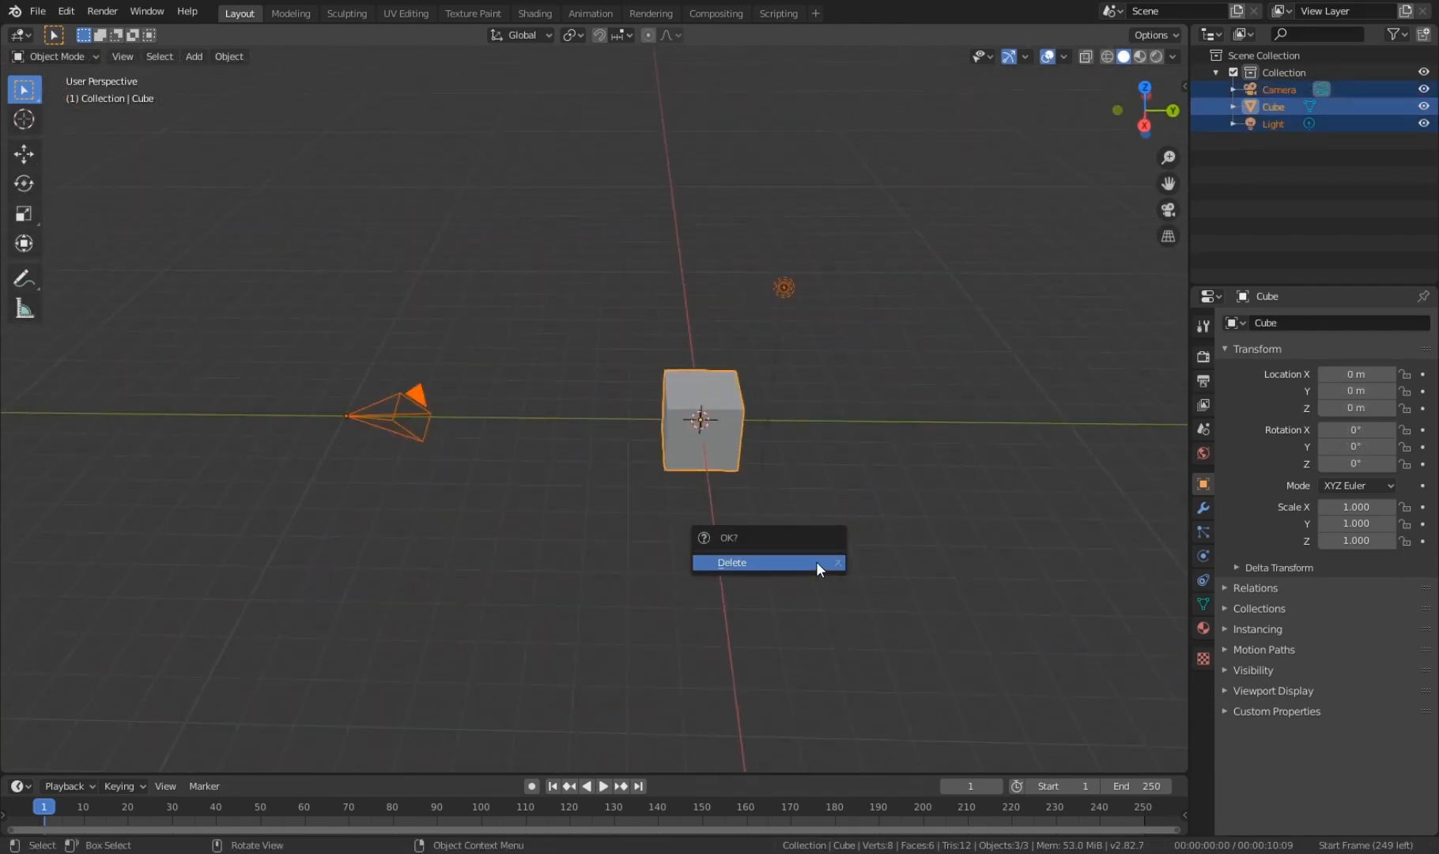
left_click(816, 561)
Step: Add a new cube mesh to the empty scene and enter Edit Mode on it
key("shift+a")
mouse_move(845, 385)
left_click(907, 402)
mouse_move(478, 483)
middle_mouse_down()
mouse_move(749, 475)
mouse_move(690, 465)
mouse_move(755, 369)
middle_mouse_up()
key("ctrl+Tab")
left_click(970, 328)
middle_click_drag(841, 437, 648, 491)
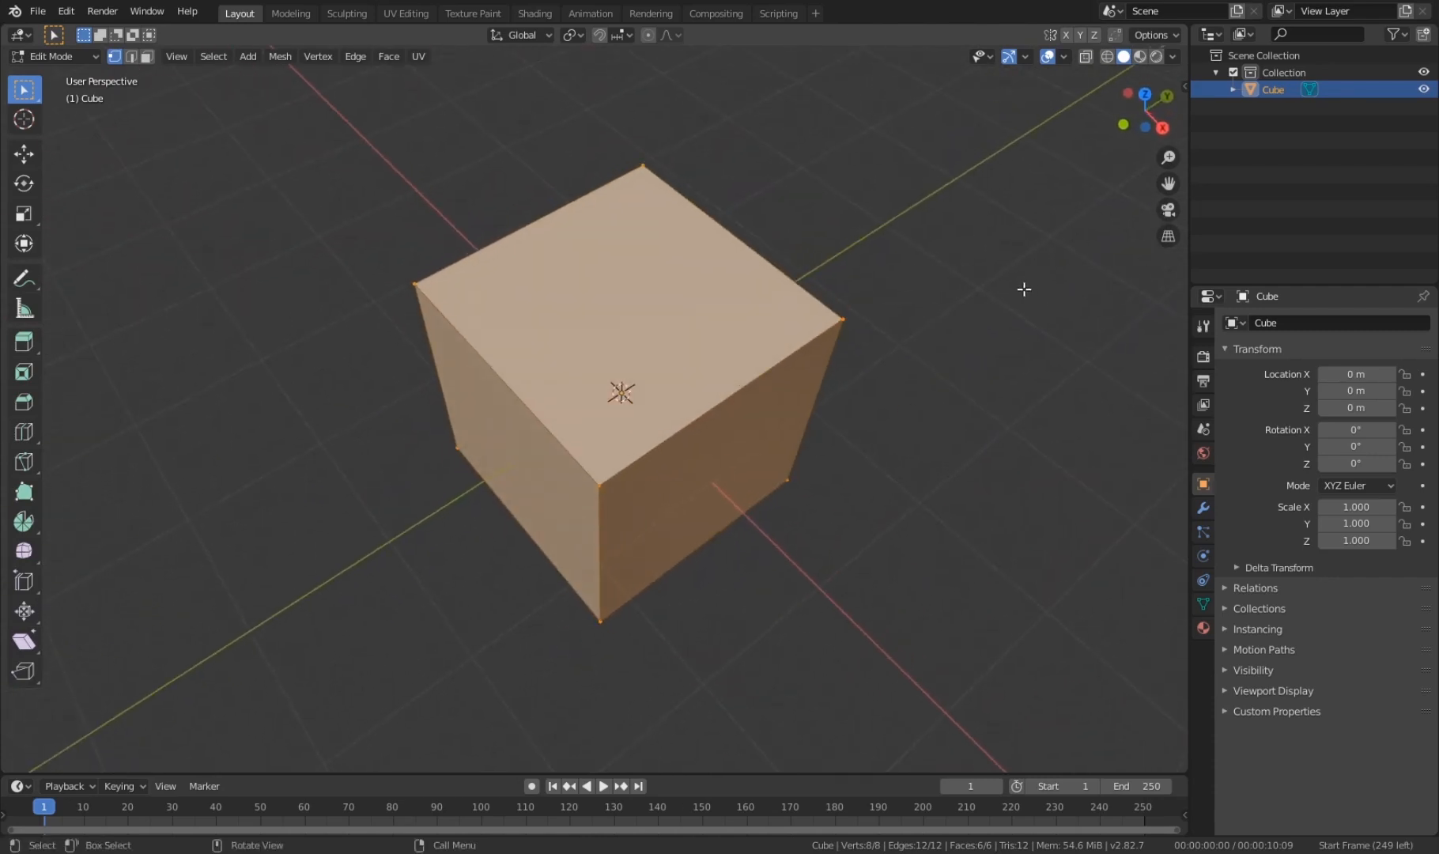
Step: Enable the Screencast Keys display for the viewport, test it, and hide the sidebar
key("n")
left_click(1177, 229)
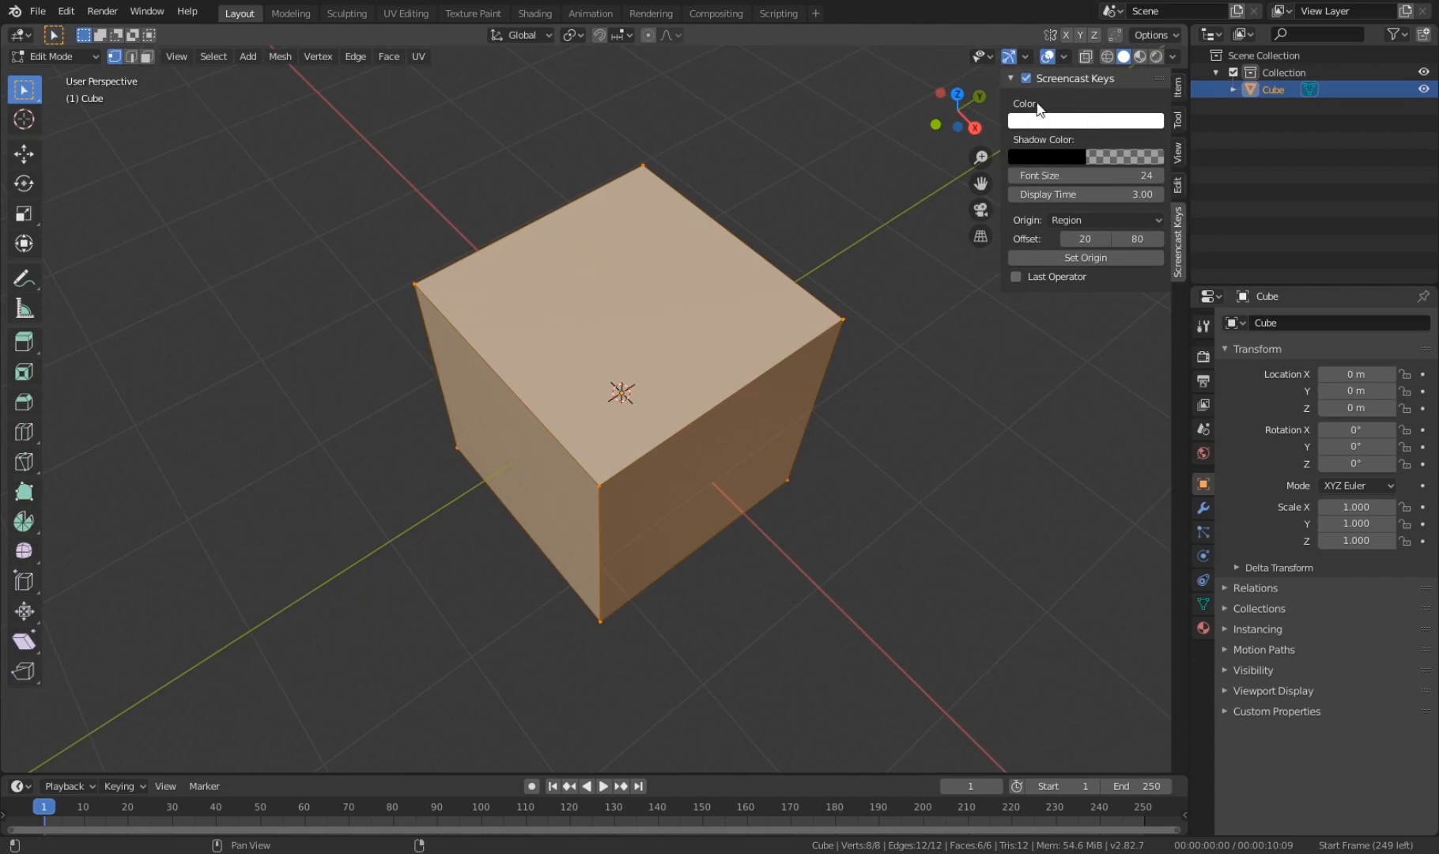
key("n")
scroll(735, 491, "up", 2)
scroll(731, 490, "down", 4)
scroll(708, 485, "up", 2)
middle_click_drag(706, 484, 728, 503, "shift")
middle_click_drag(694, 492, 711, 460)
key("n")
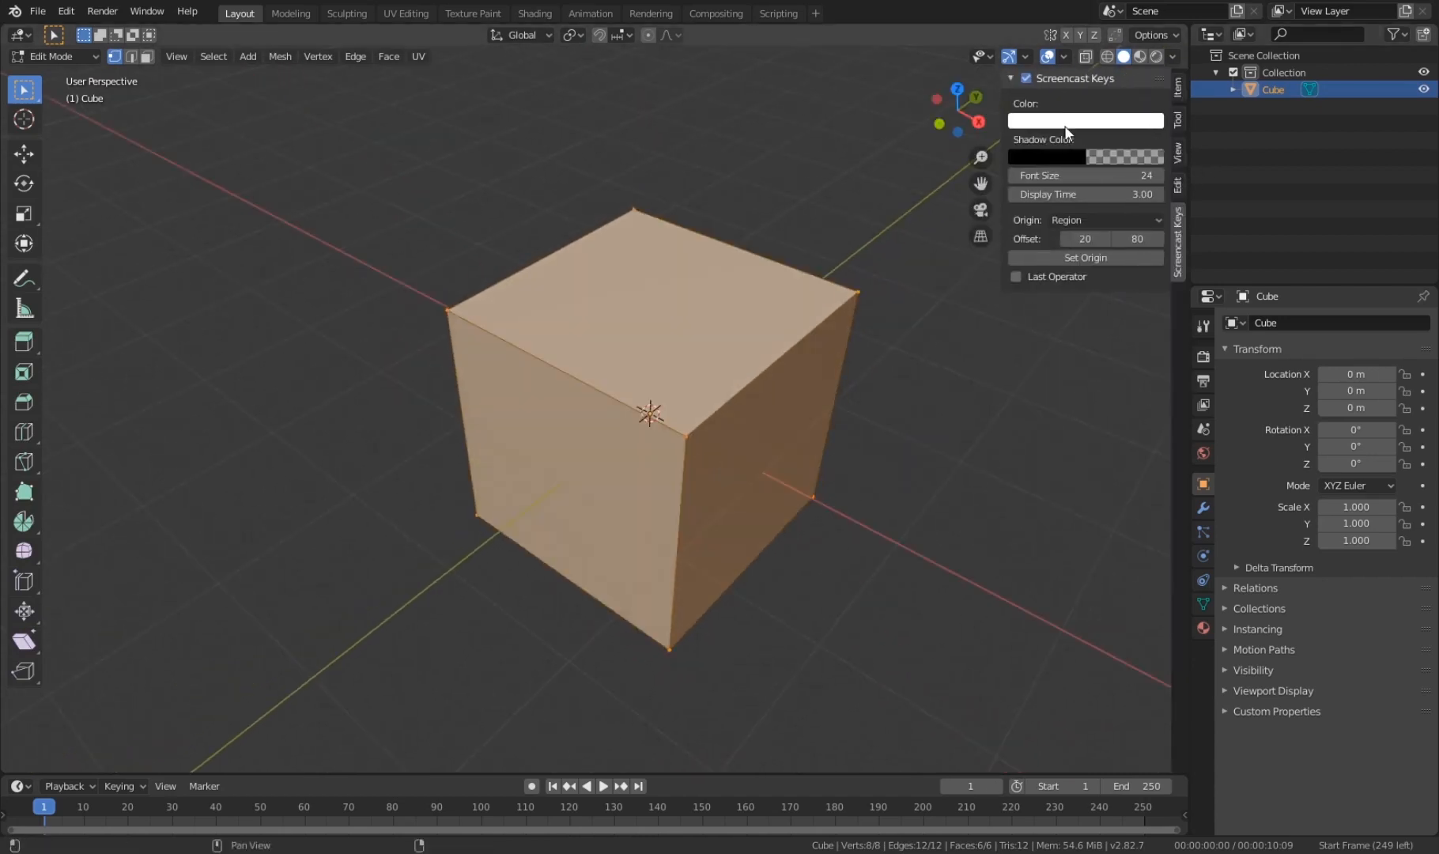
scroll(348, 576, "down", 3)
scroll(341, 581, "up", 4)
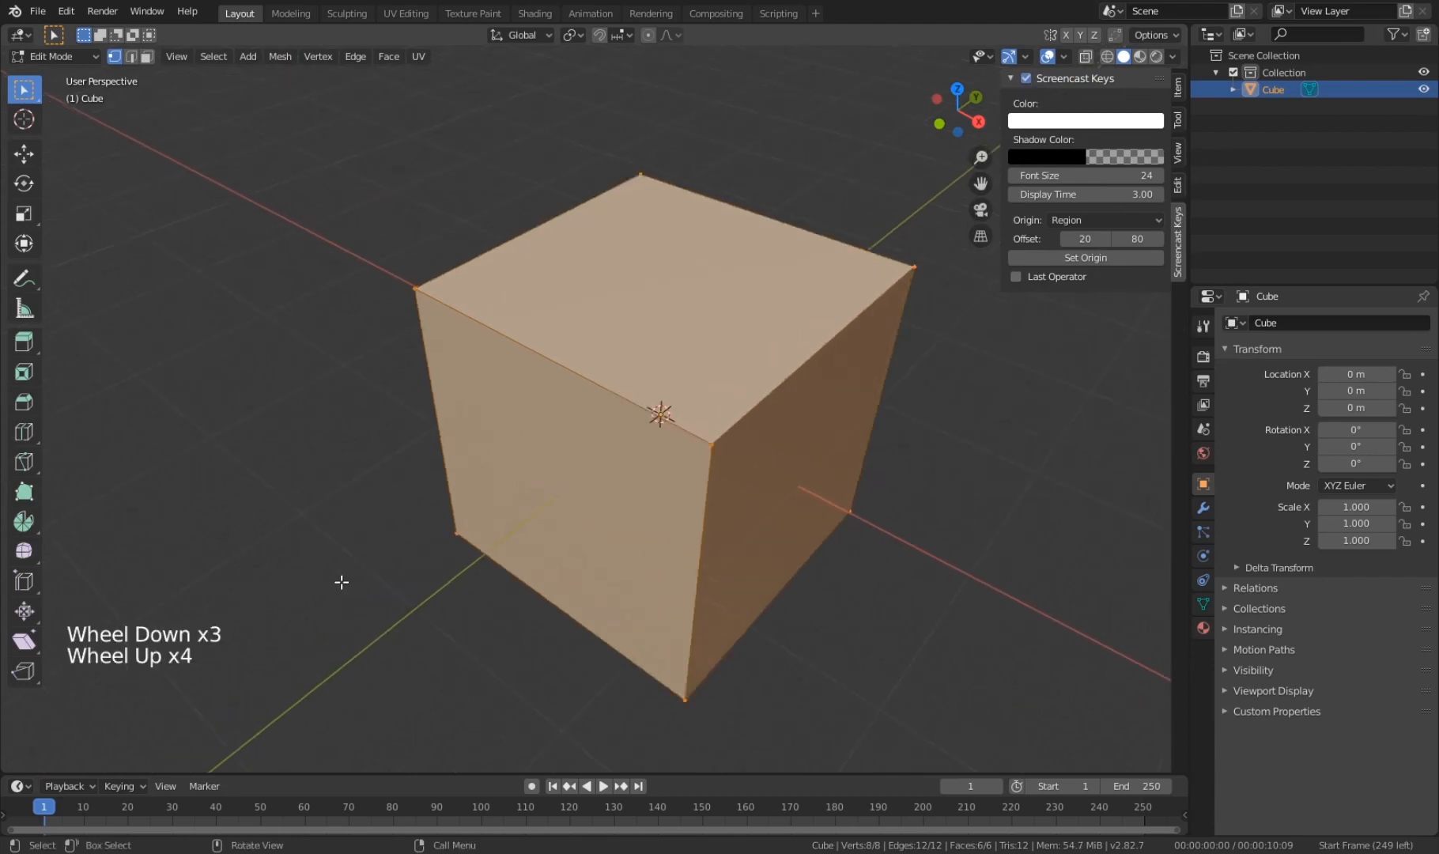
scroll(379, 576, "down", 3)
scroll(443, 565, "up", 2)
key("n")
Step: Widen the tool shelf to two columns and locate the Knife tool in it
scroll(632, 561, "up", 3)
middle_click_drag(772, 587, 635, 571, "shift")
scroll(638, 571, "up", 1)
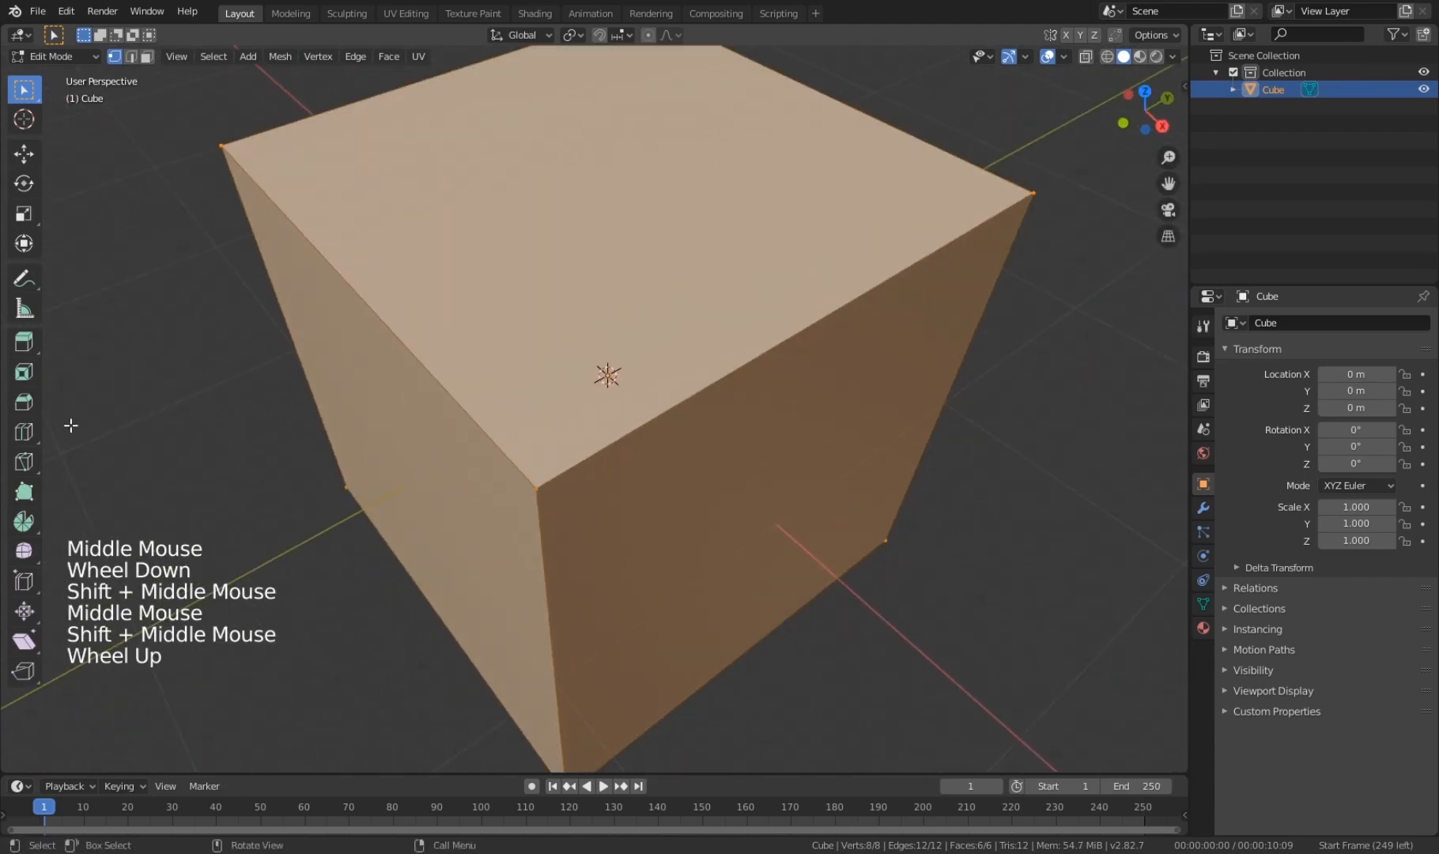
left_click_drag(42, 398, 89, 400)
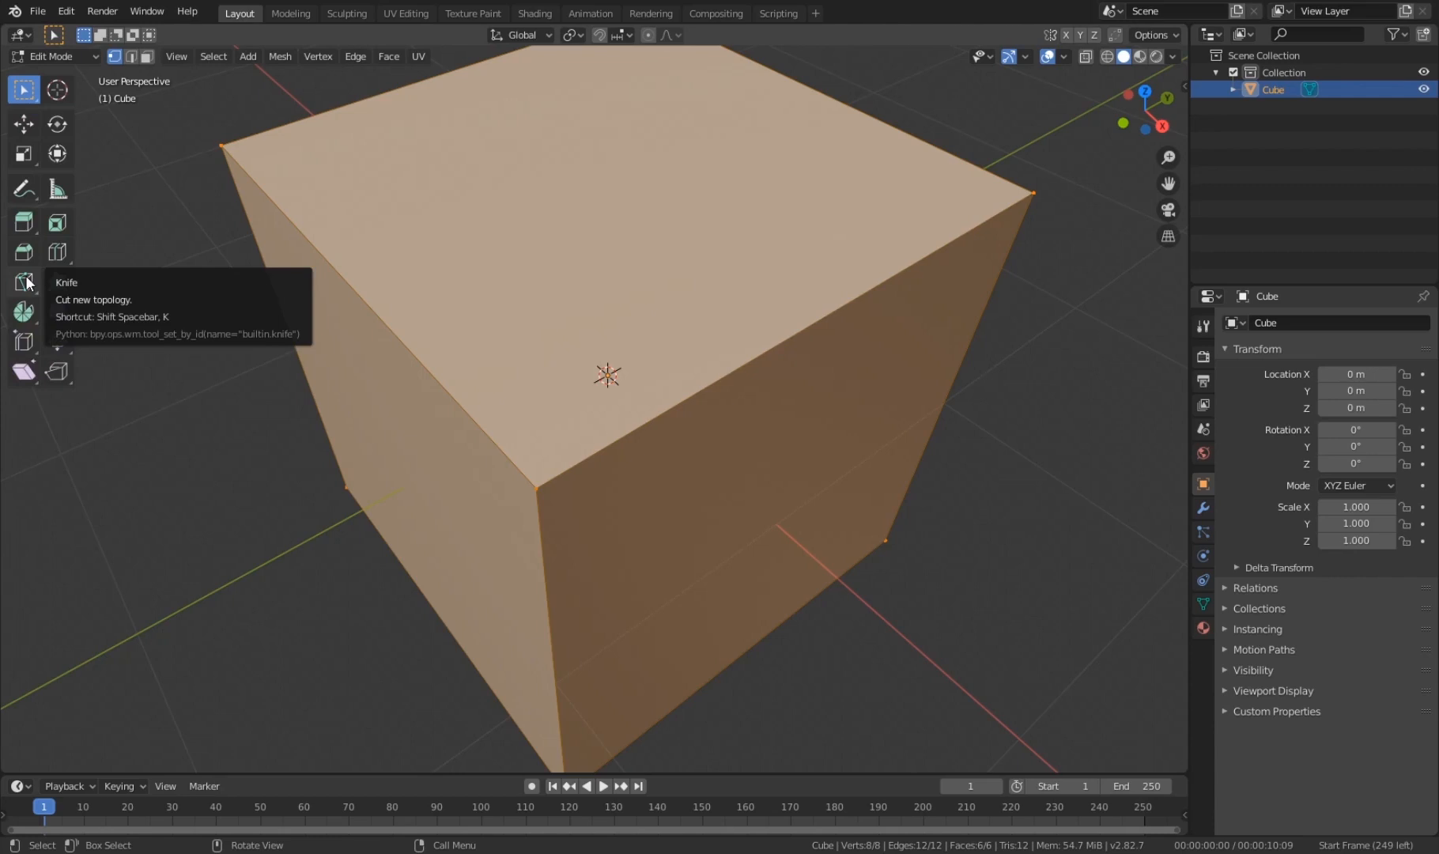
scroll(895, 461, "down", 3)
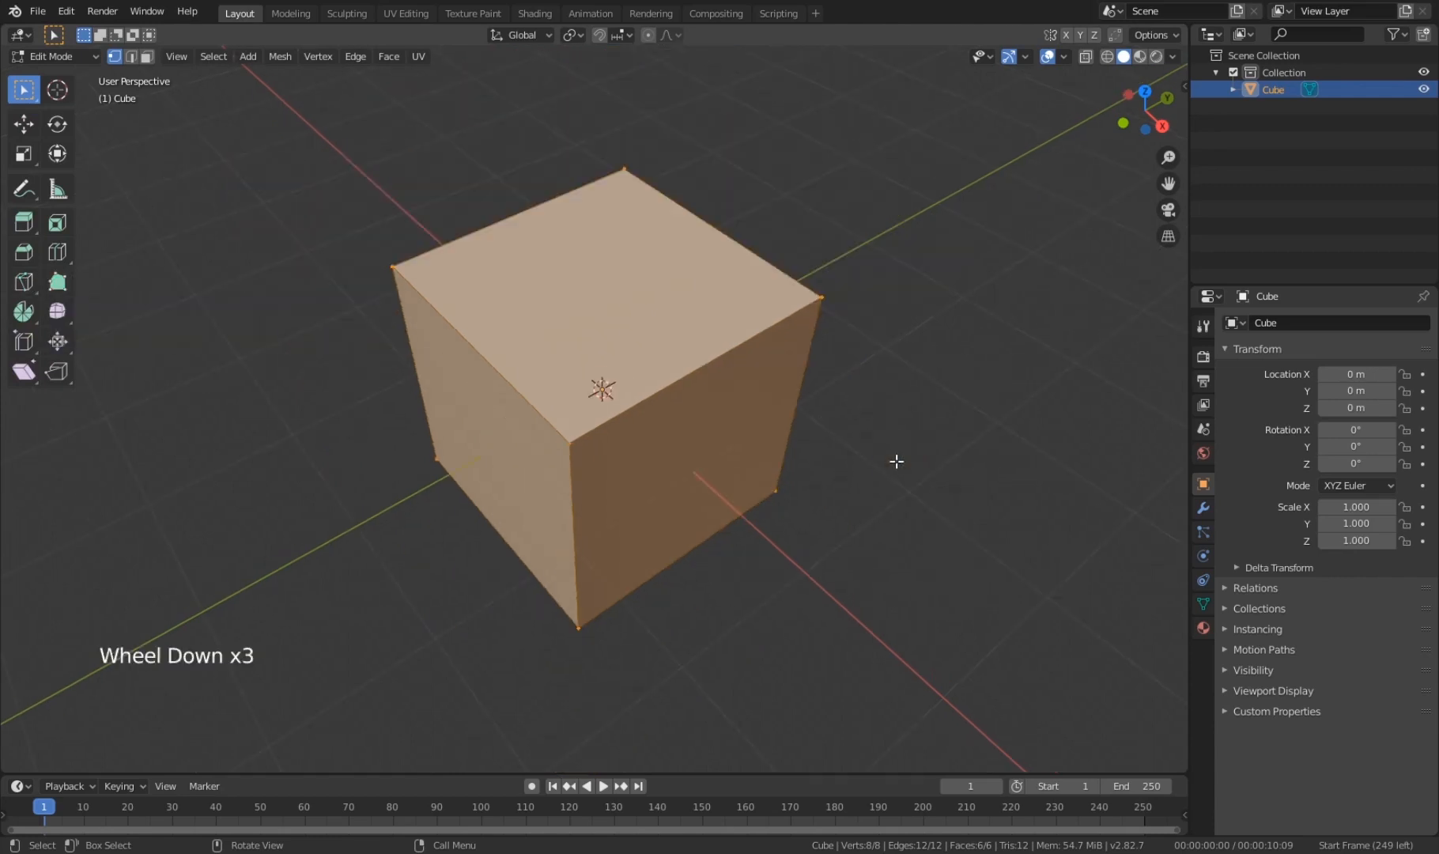
key("k")
scroll(923, 309, "up", 1)
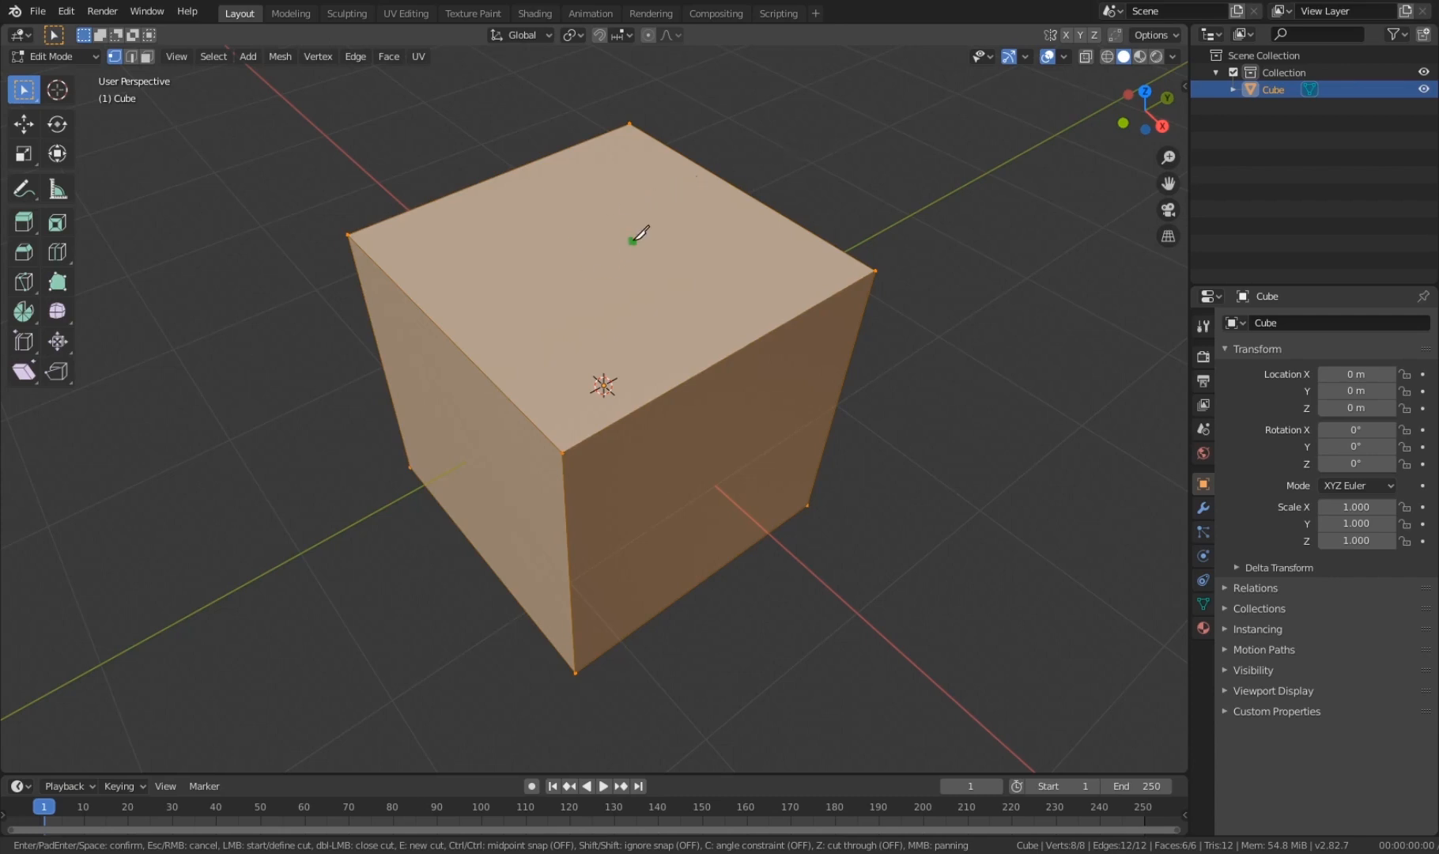
scroll(630, 239, "up", 2)
middle_click_drag(630, 239, 617, 298)
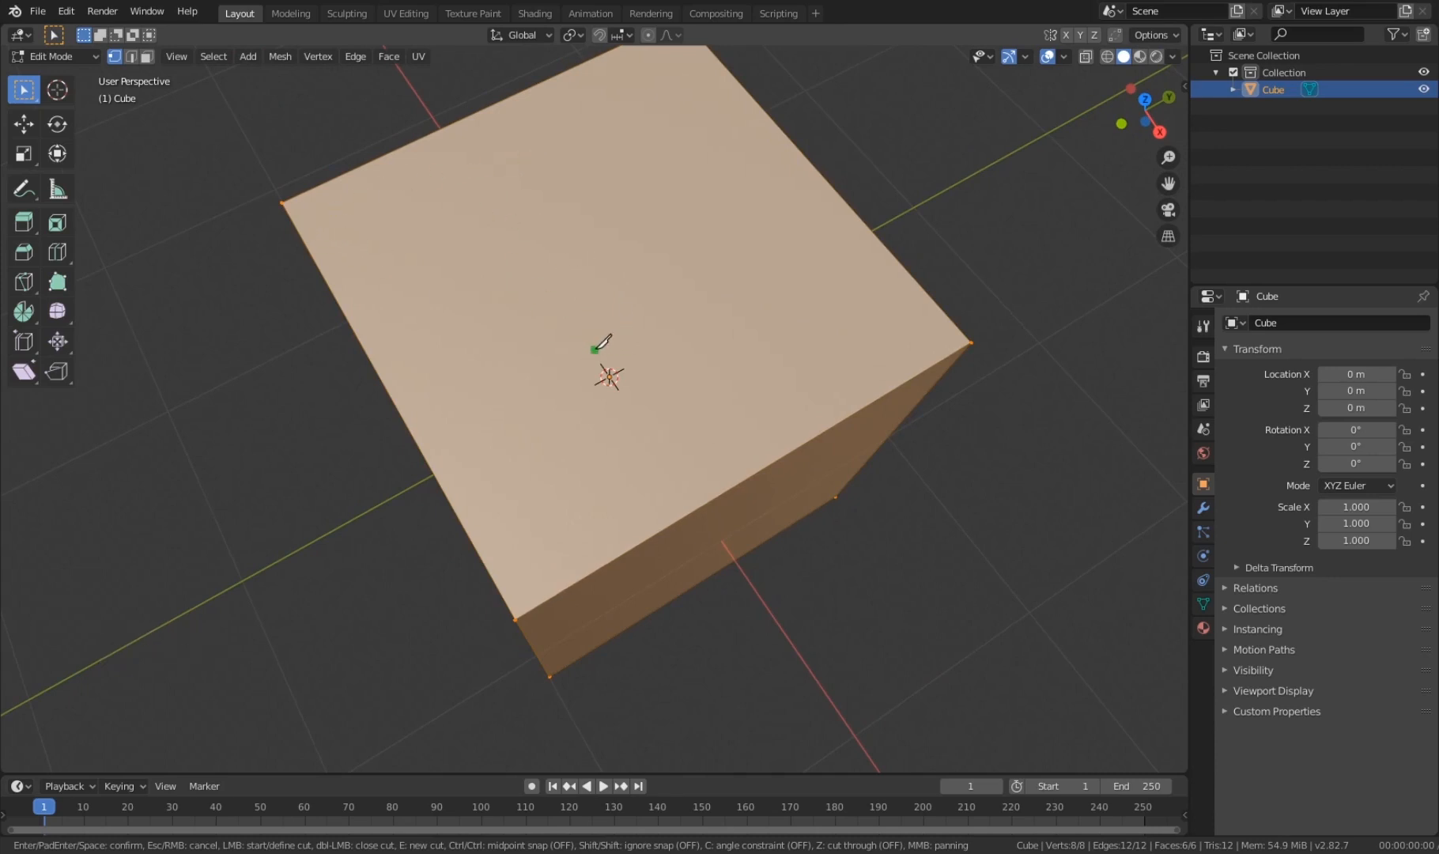
middle_click_drag(686, 352, 469, 328)
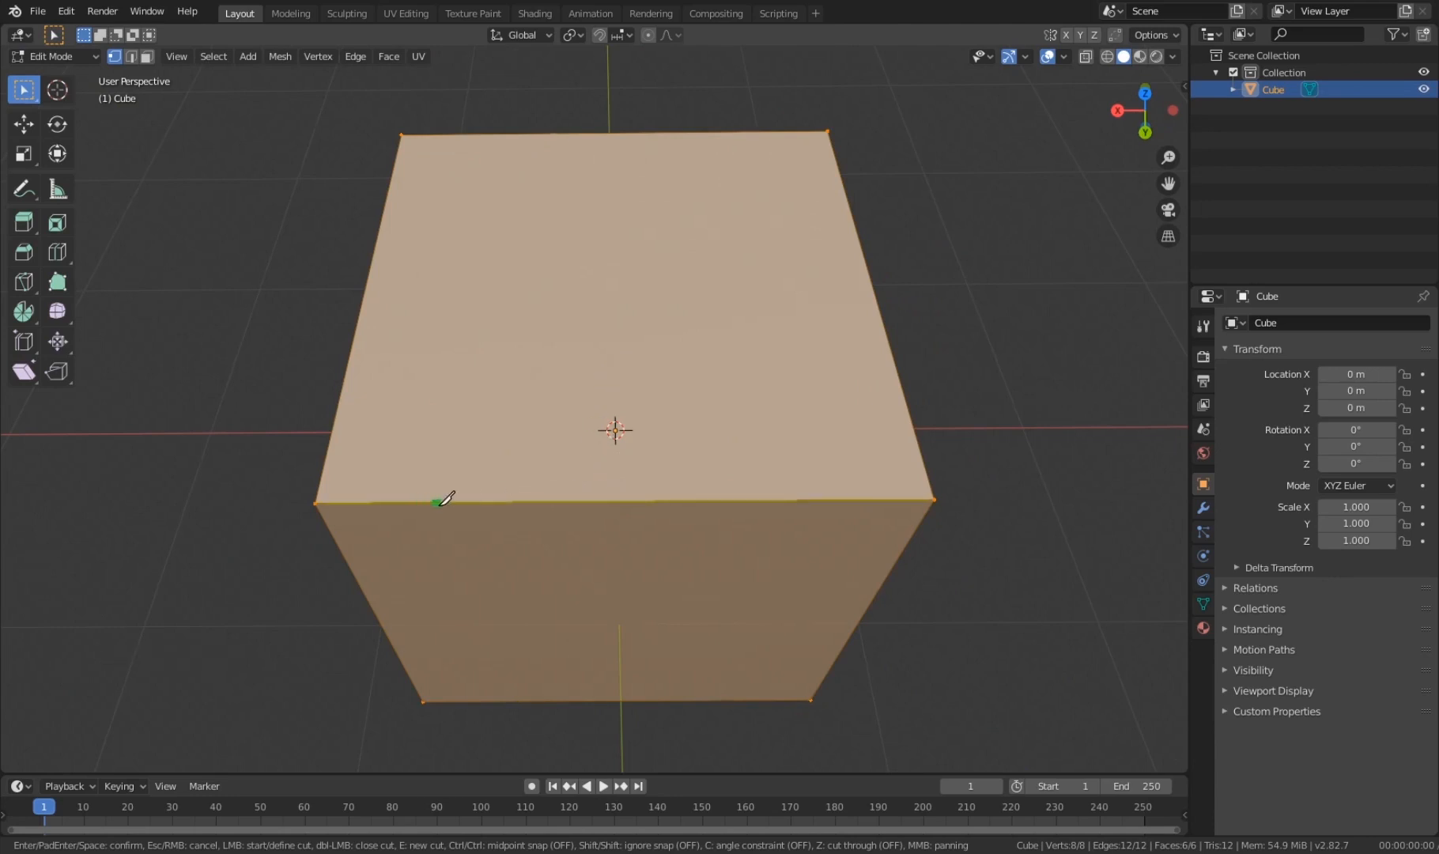
middle_click_drag(916, 375, 829, 353)
Step: Deselect the whole cube mesh and start the Knife tool while looking down on the top face
key("a")
key("alt+a")
key("k")
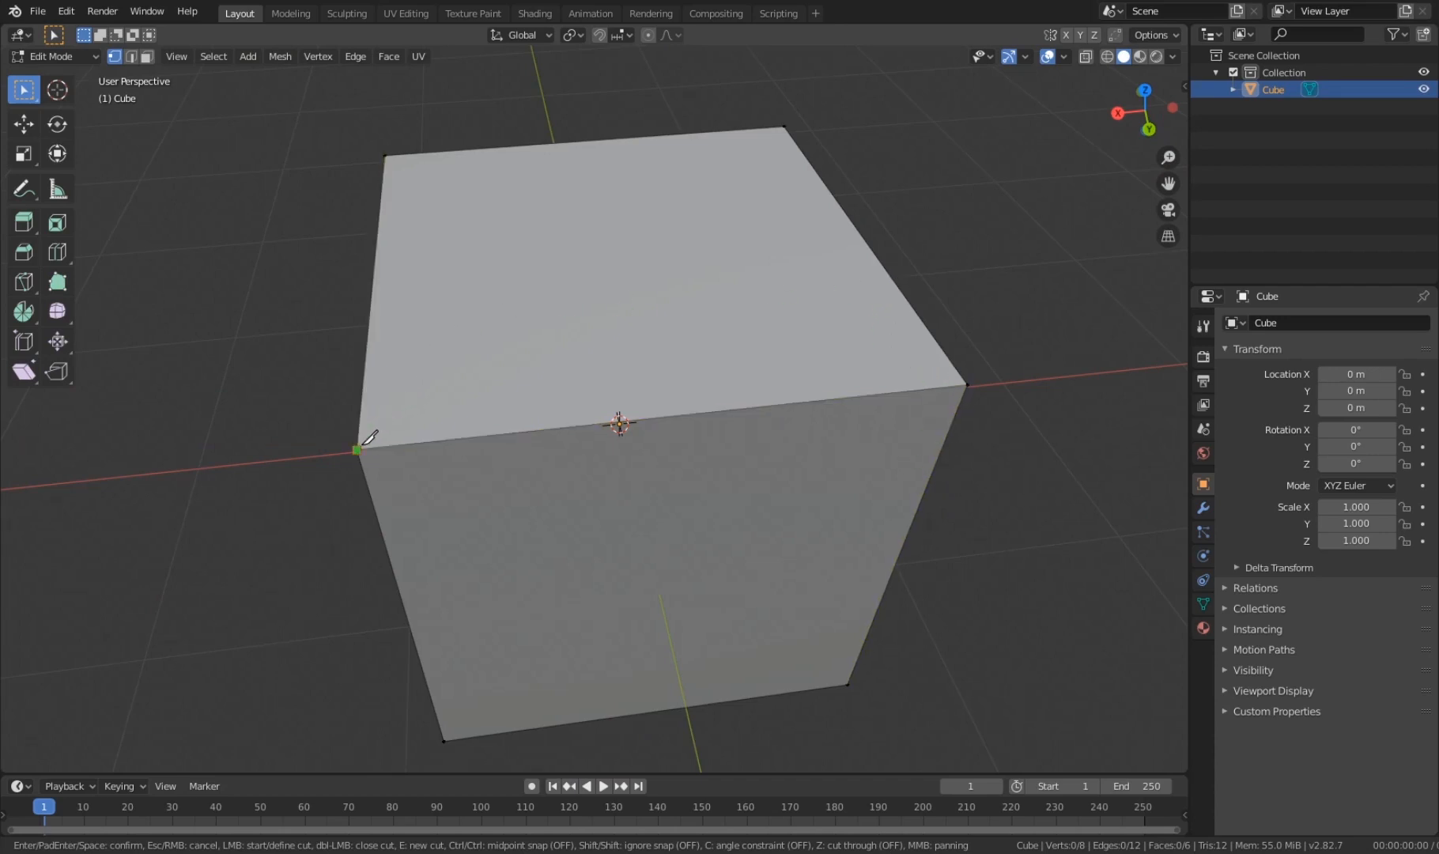
scroll(366, 445, "down", 2)
middle_click_drag(366, 444, 656, 494)
scroll(623, 498, "up", 1)
middle_click_drag(656, 494, 719, 446)
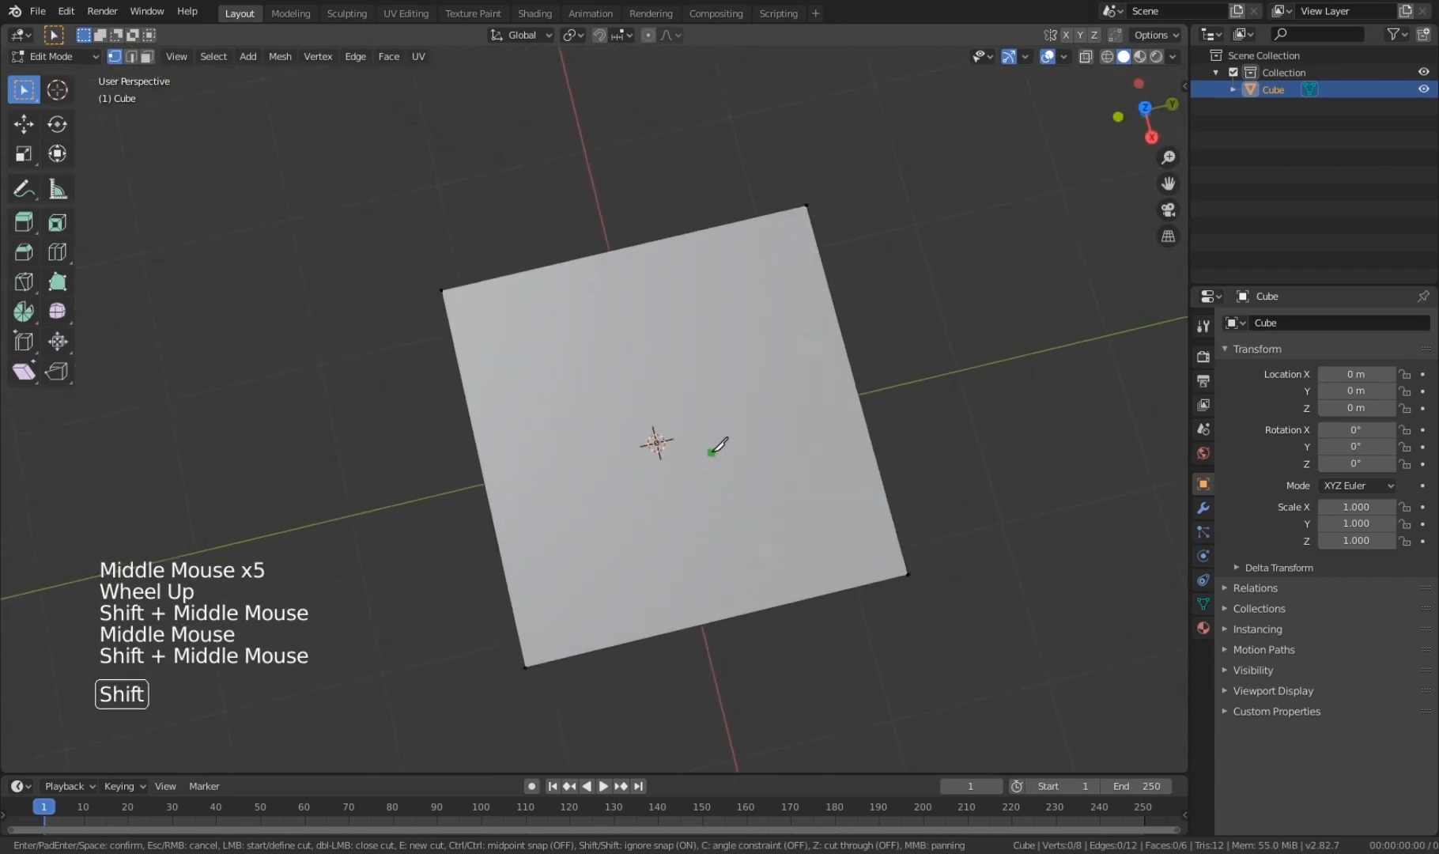
scroll(712, 453, "up", 1, "shift")
Step: Cut a freeform path inside the cube's top face, curving around one side and zigzagging back, and confirm it
left_click(543, 278)
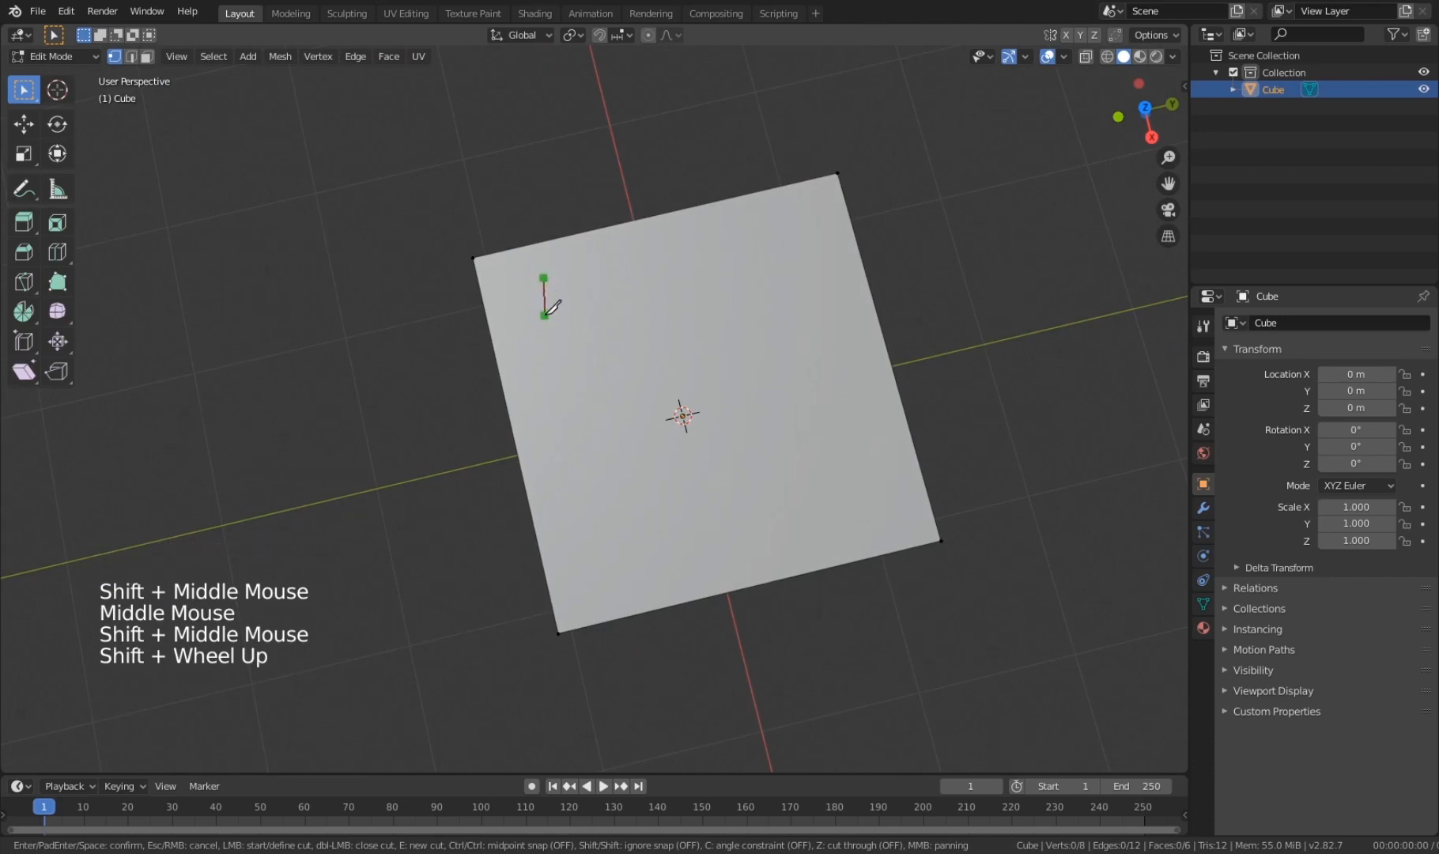
left_click(544, 315)
left_click(550, 375)
left_click(560, 429)
left_click(596, 490)
left_click(611, 503)
left_click(649, 515)
left_click(704, 514)
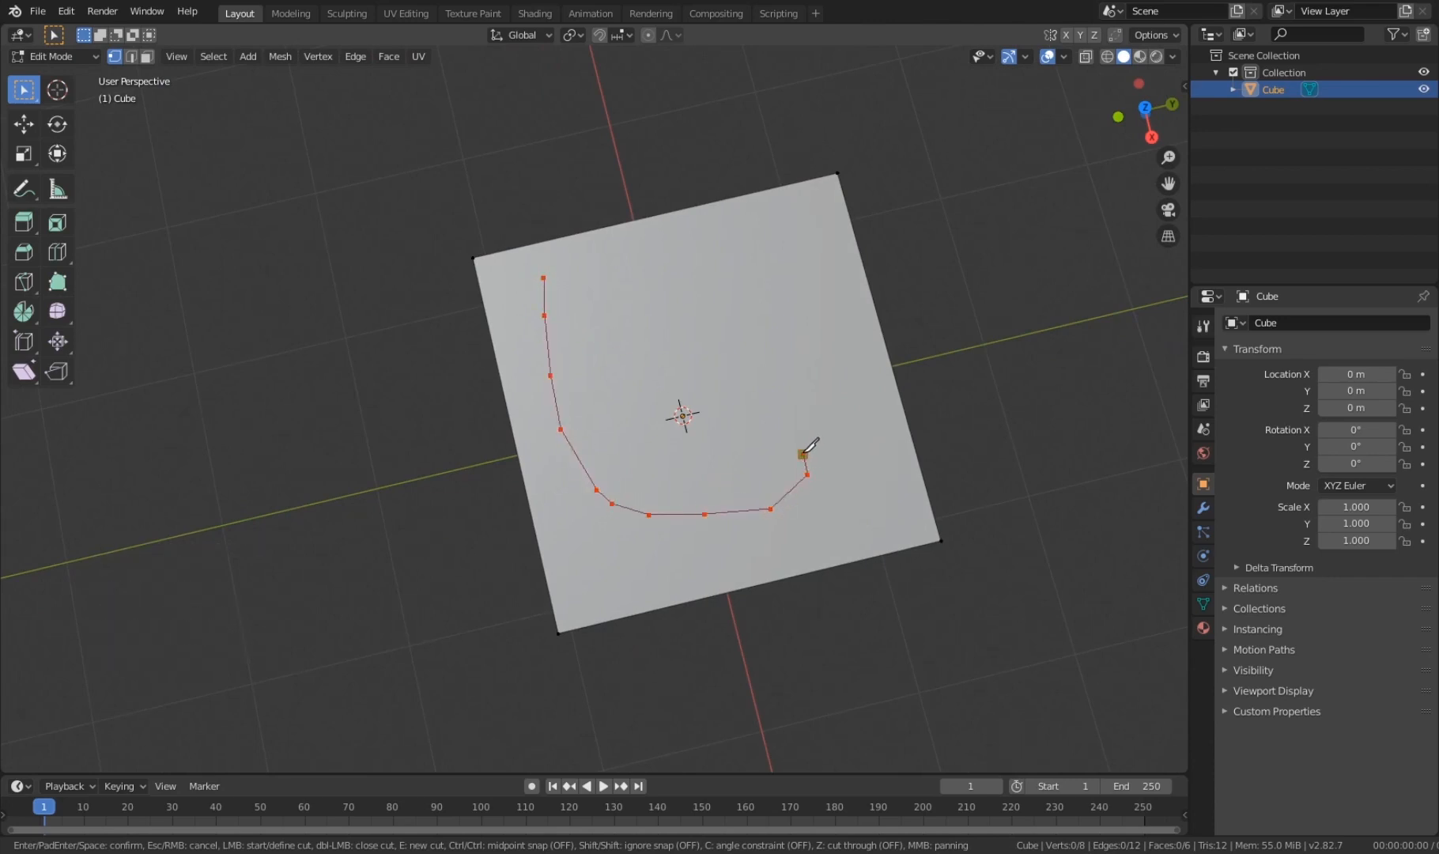
left_click(708, 428)
left_click(803, 454)
left_click(842, 400)
left_click(754, 383)
left_click(688, 379)
left_click(797, 341)
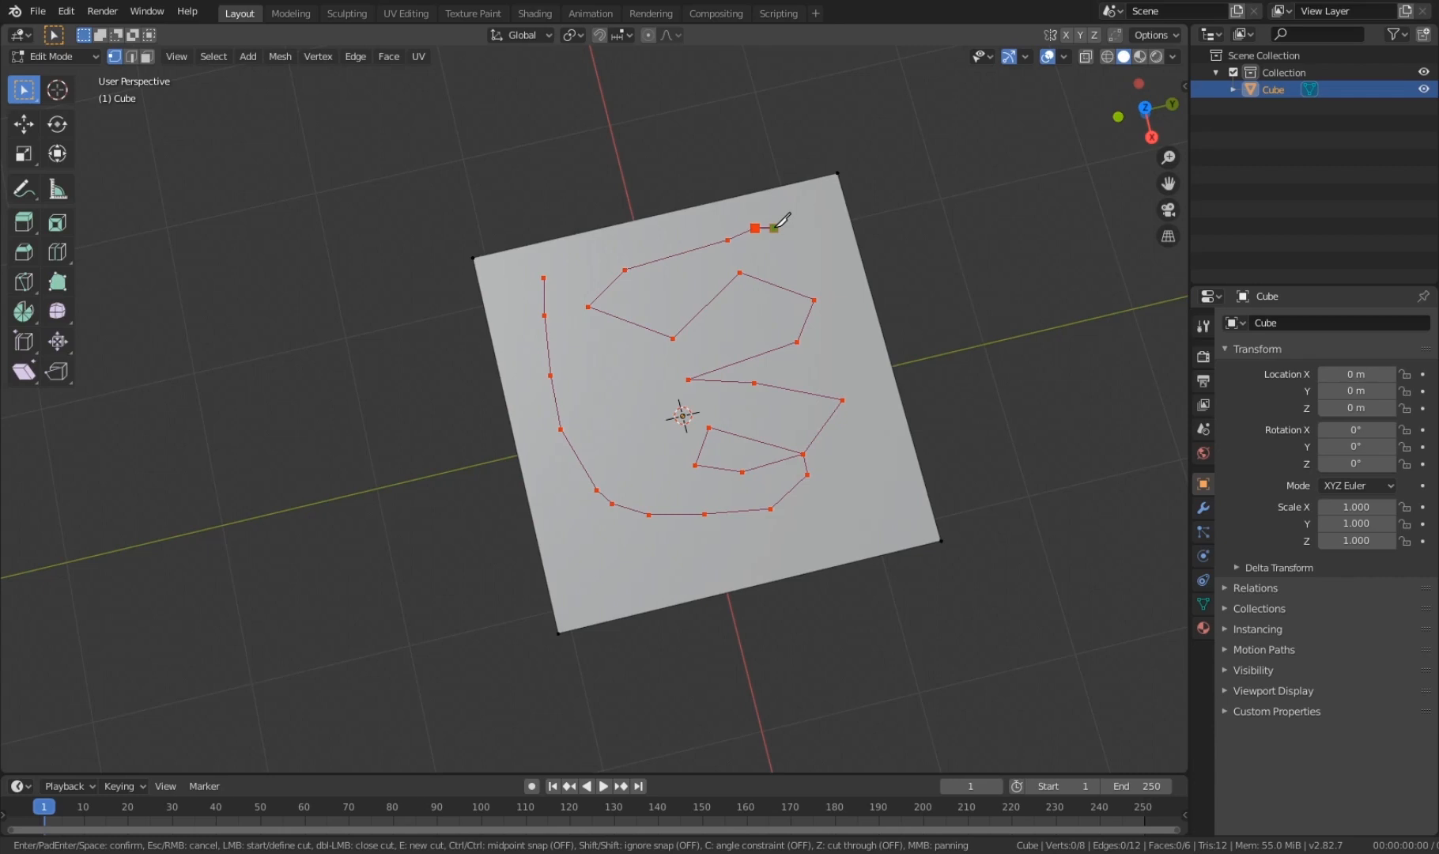
key("Return")
Step: Examine the new edges and faces of the knife cut on the cube's top face from several angles
middle_click_drag(849, 484, 771, 367)
scroll(818, 518, "down", 1)
middle_click_drag(763, 475, 485, 581)
scroll(645, 479, "up", 2)
scroll(485, 581, "up", 1)
middle_click_drag(581, 490, 790, 332)
middle_click_drag(569, 363, 824, 361)
scroll(779, 334, "down", 2)
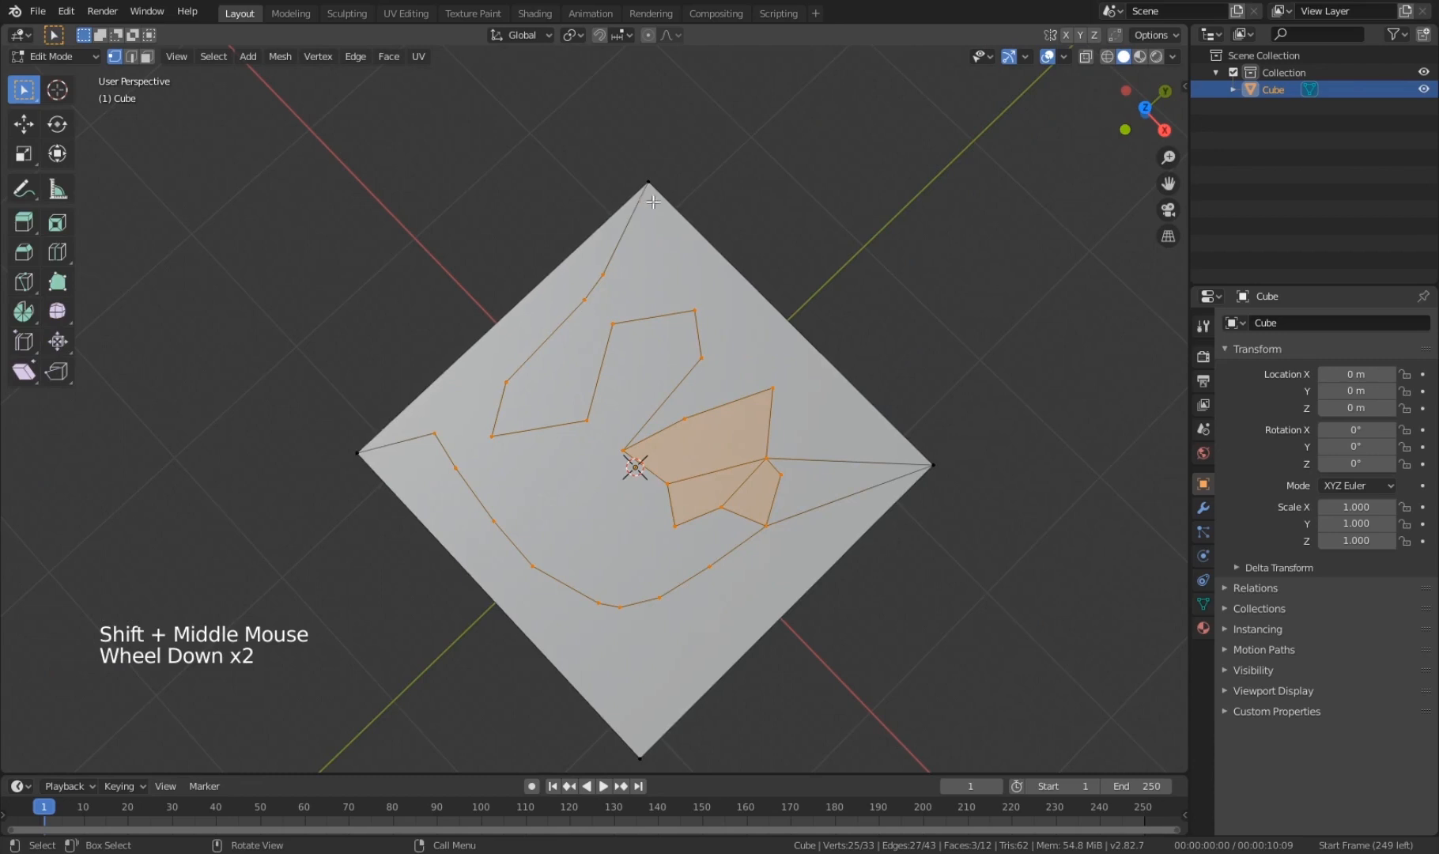
Step: Switch to the front orthographic view, deselect all geometry, and start the Knife tool
scroll(650, 203, "down", 3)
middle_click_drag(649, 203, 773, 460)
scroll(712, 332, "up", 3)
key("q")
scroll(813, 414, "up", 3)
middle_click_drag(812, 413, 727, 396, "shift")
key("alt+a")
key("k")
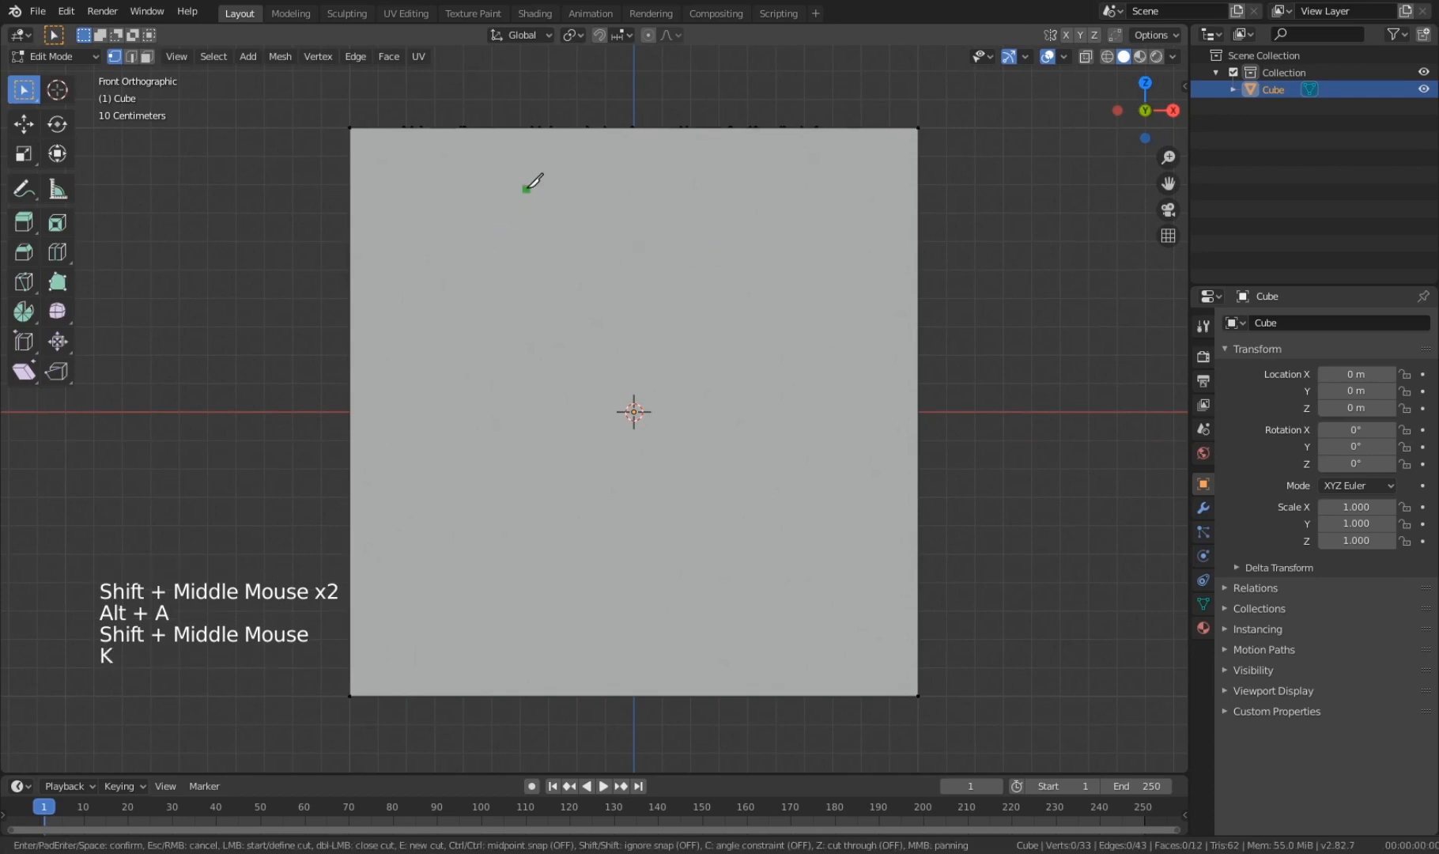
Step: Cut a long open freeform path that winds across the cube's front face without touching its edges, and confirm it
left_click(425, 229)
left_click(415, 257)
left_click(397, 311)
left_click(394, 340)
left_click(395, 387)
left_click(575, 575)
left_click(684, 578)
left_click(795, 529)
left_click(723, 437)
left_click(632, 494)
left_click(551, 423)
left_click(573, 382)
left_click(660, 396)
left_click(752, 378)
left_click(770, 304)
left_click(669, 245)
left_click(729, 204)
left_click(816, 292)
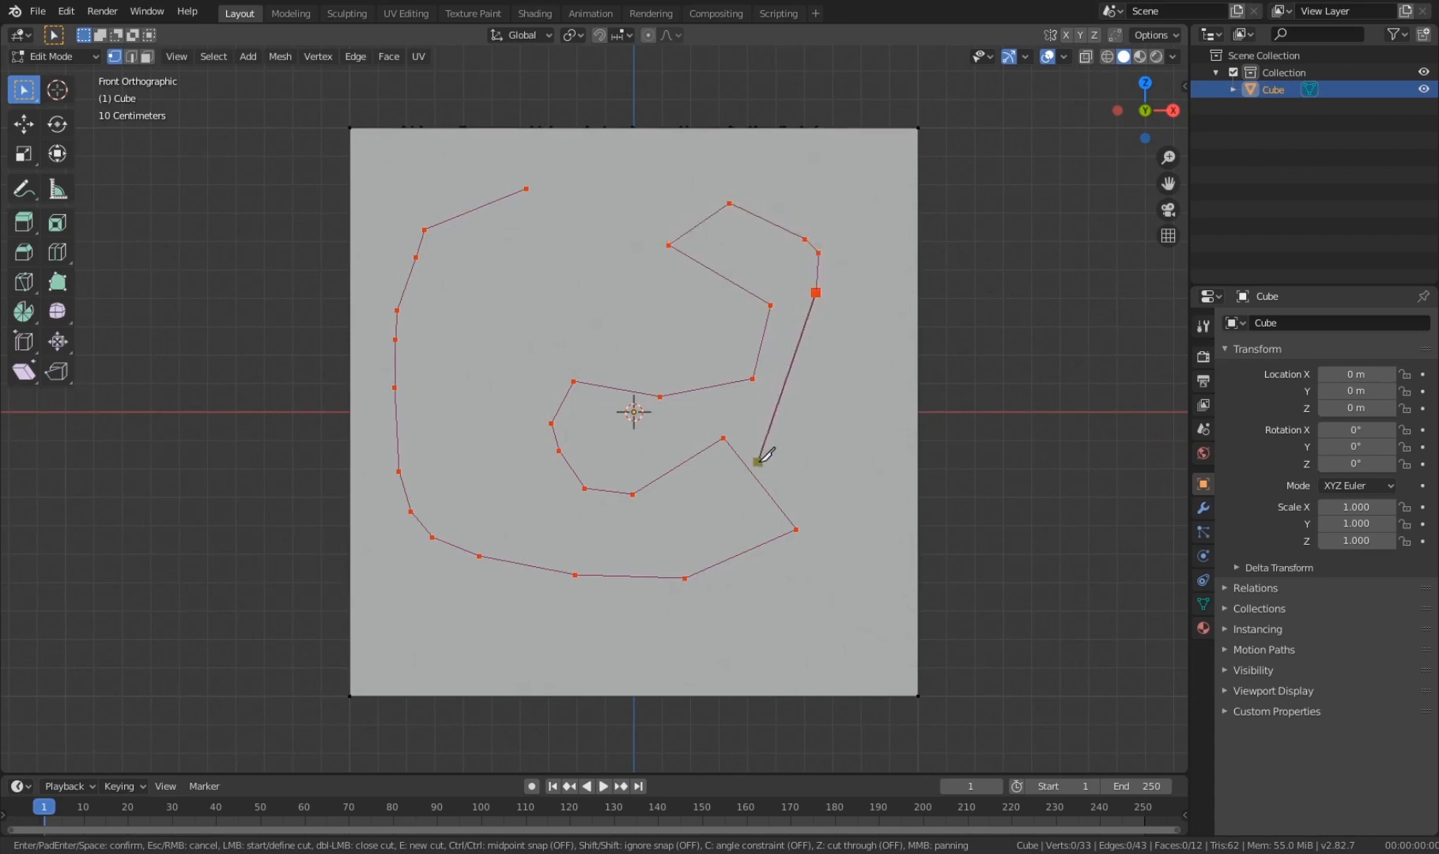
left_click(791, 435)
left_click(855, 472)
key("Return")
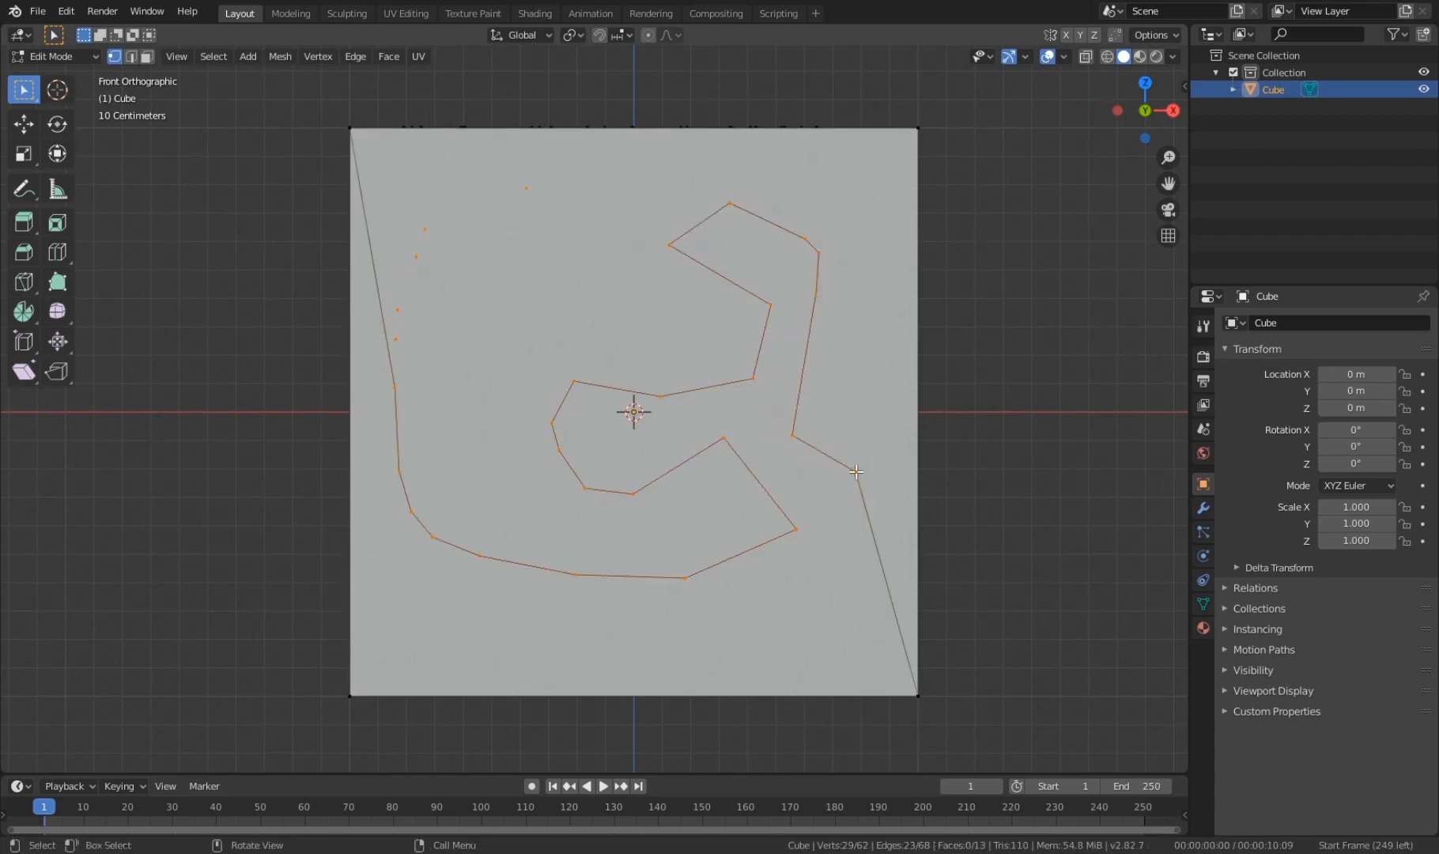
Step: Examine the start of the front-face cut and how its points and edges connect to the face corners
scroll(633, 411, "down", 2)
scroll(625, 412, "up", 3)
middle_click_drag(695, 468, 698, 475, "shift")
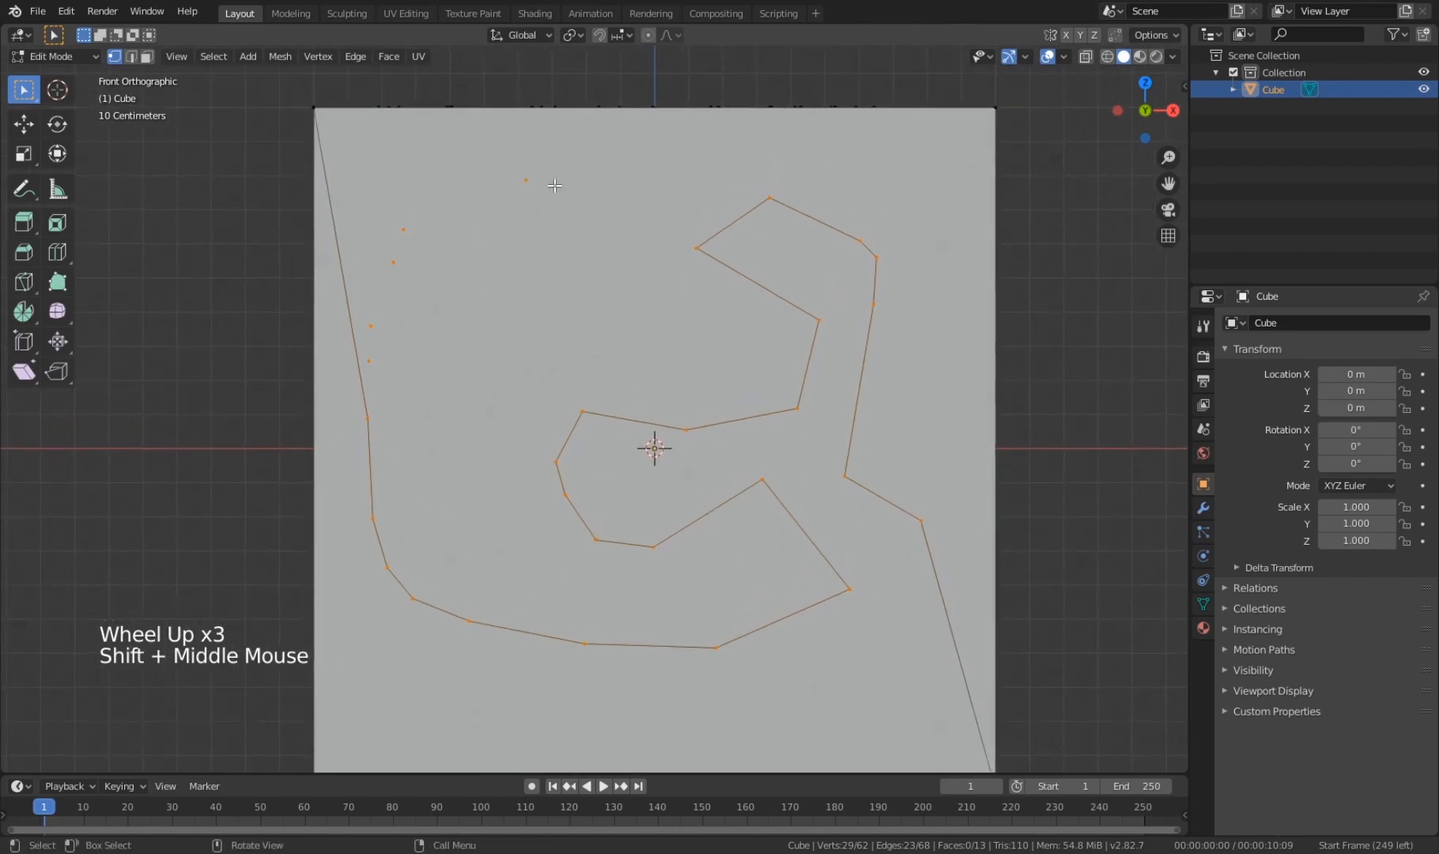
scroll(442, 119, "up", 2)
middle_click_drag(369, 64, 610, 269, "shift")
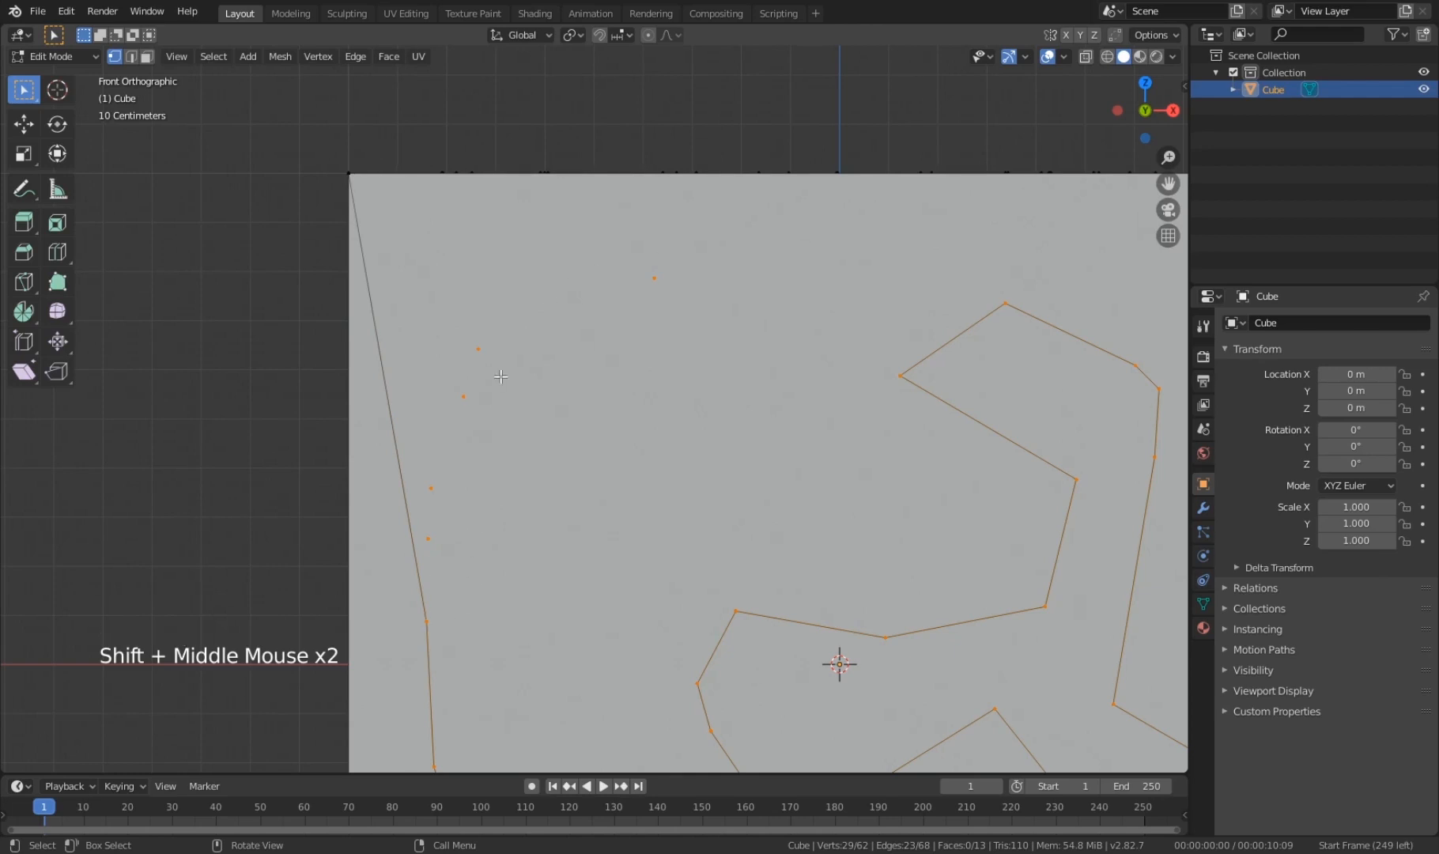
scroll(726, 416, "down", 3)
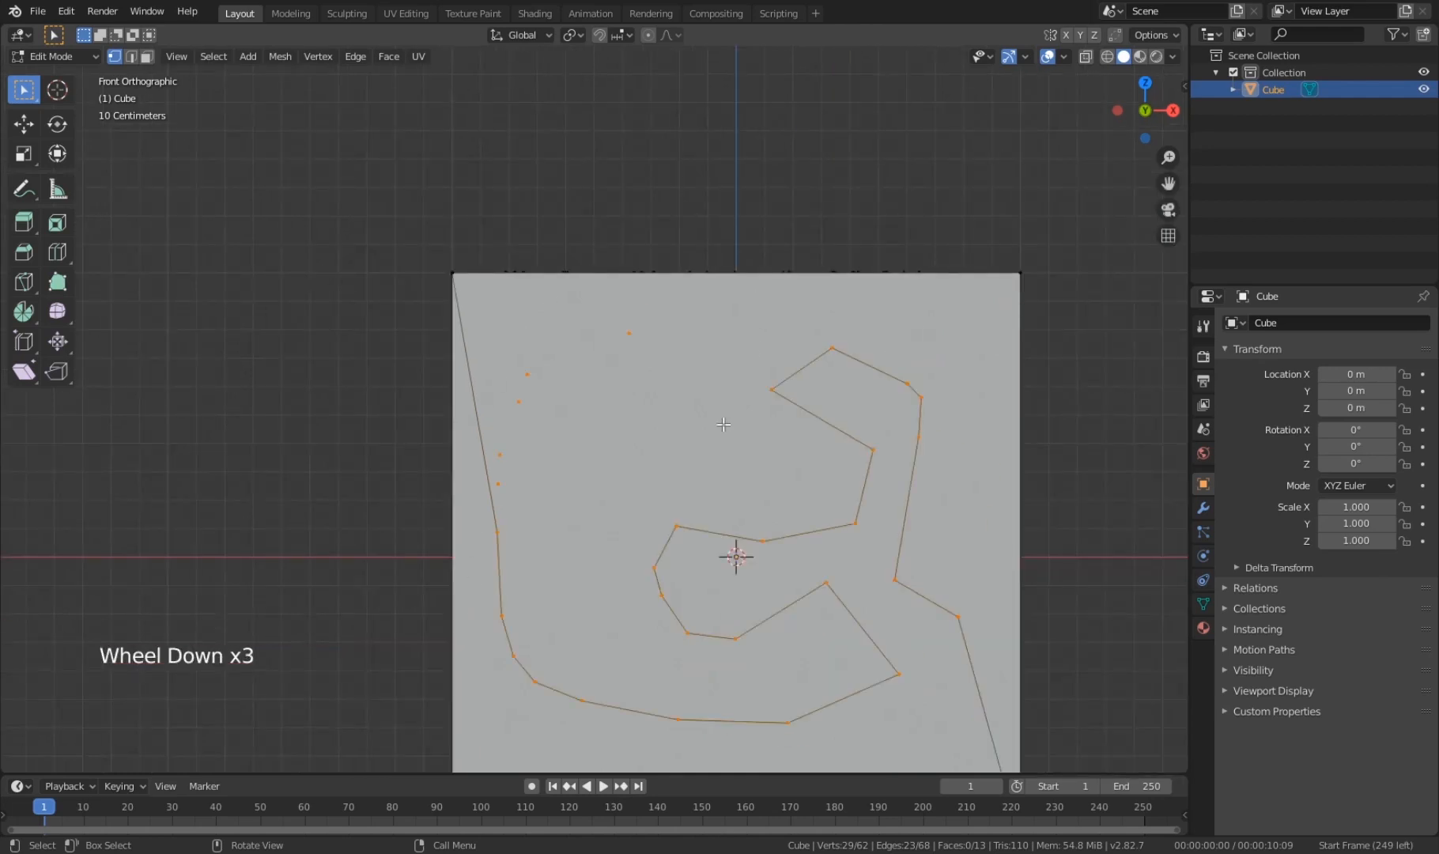
scroll(723, 425, "down", 4)
middle_click_drag(723, 424, 738, 517)
scroll(656, 522, "up", 2)
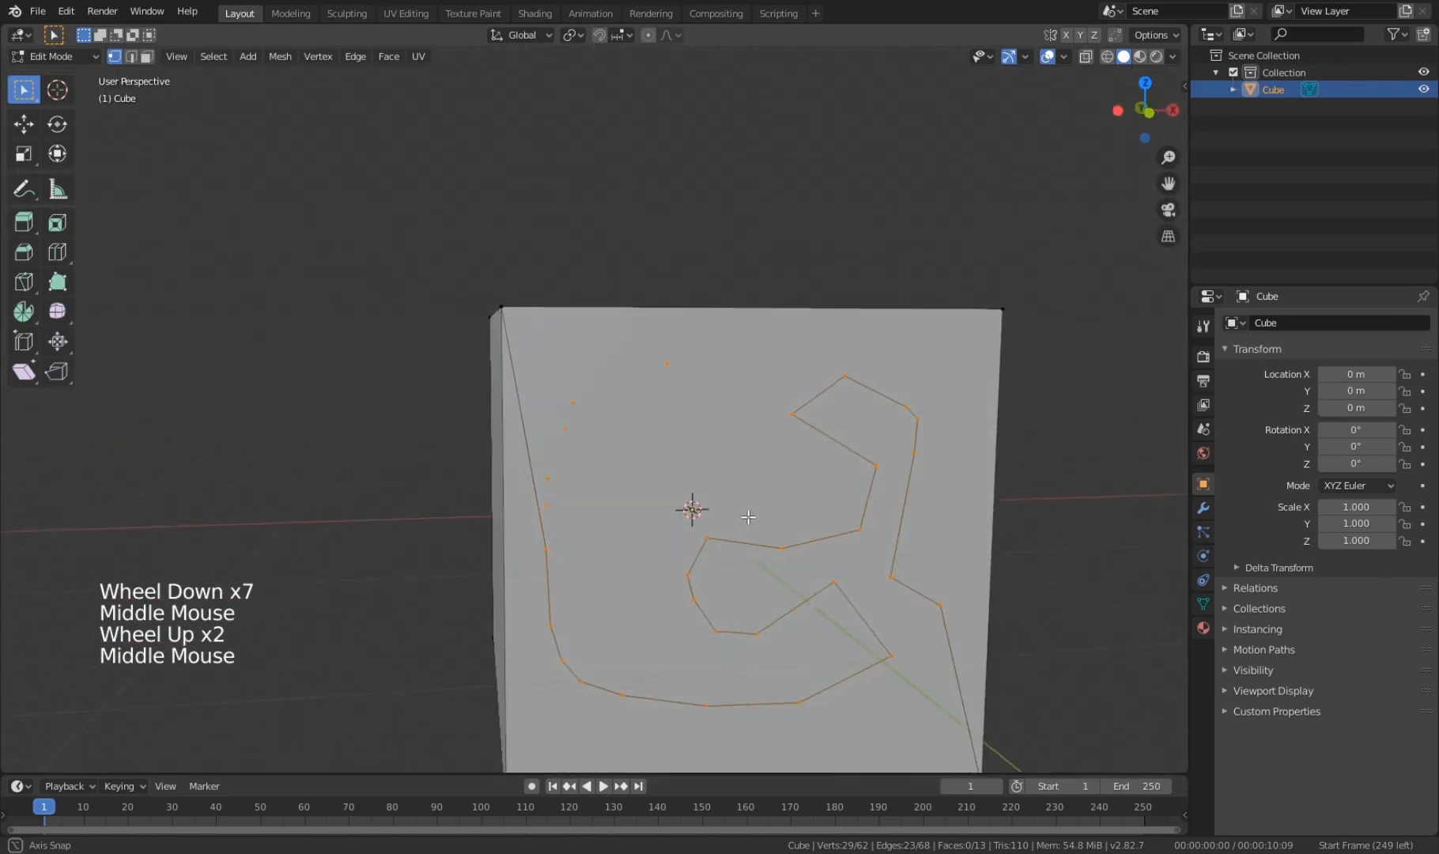
middle_click_drag(721, 546, 521, 431)
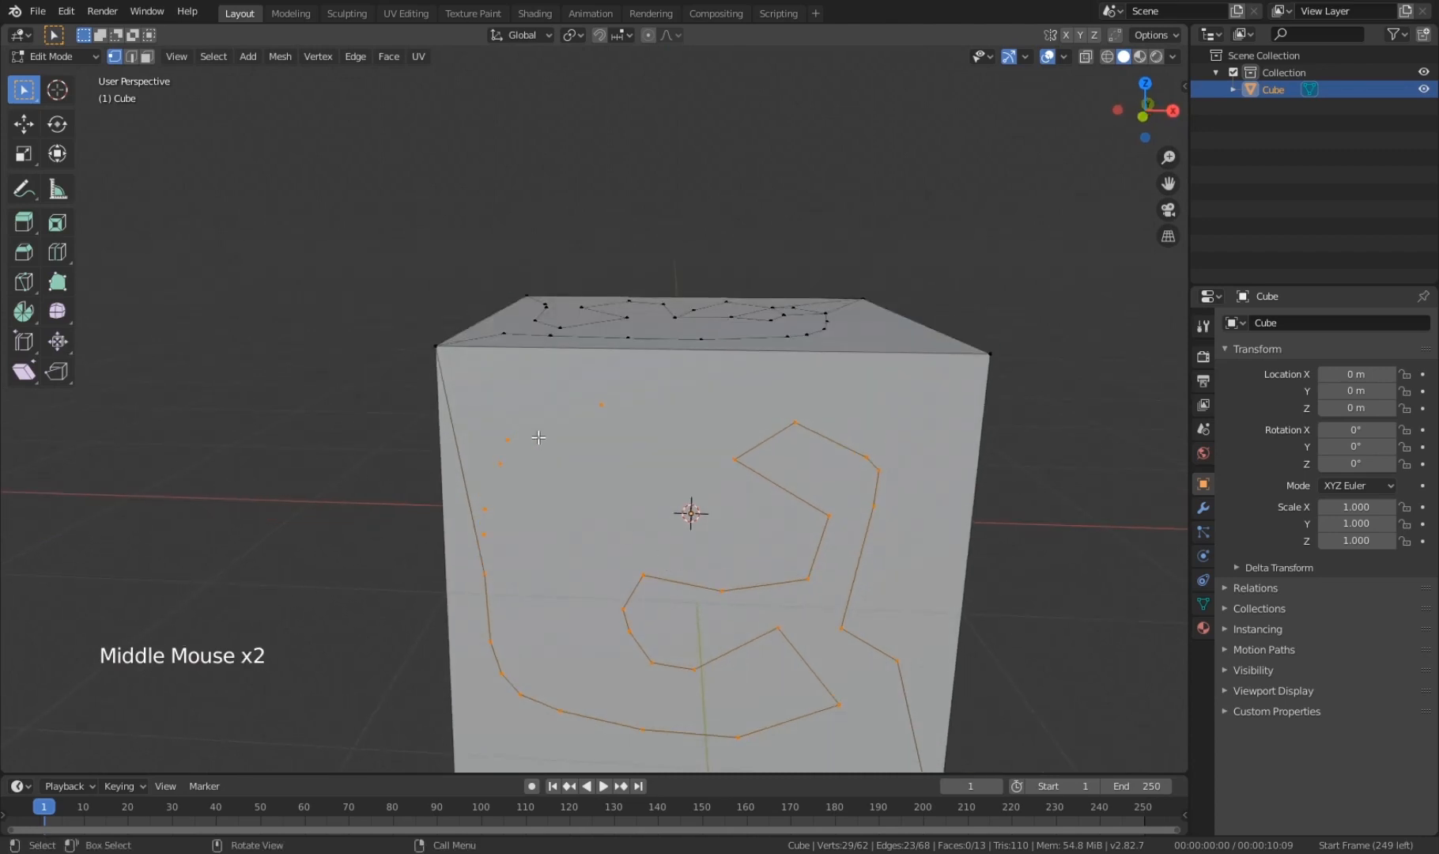
middle_click_drag(511, 549, 427, 588)
scroll(562, 424, "up", 1)
scroll(450, 456, "down", 2)
middle_click_drag(450, 456, 474, 522, "shift")
middle_click_drag(475, 522, 501, 575)
scroll(628, 355, "down", 2)
middle_click_drag(628, 355, 640, 487)
scroll(624, 443, "up", 2)
Step: Dissolve the selected knife-cut vertices and edges on the cube's front face
key("ctrl")
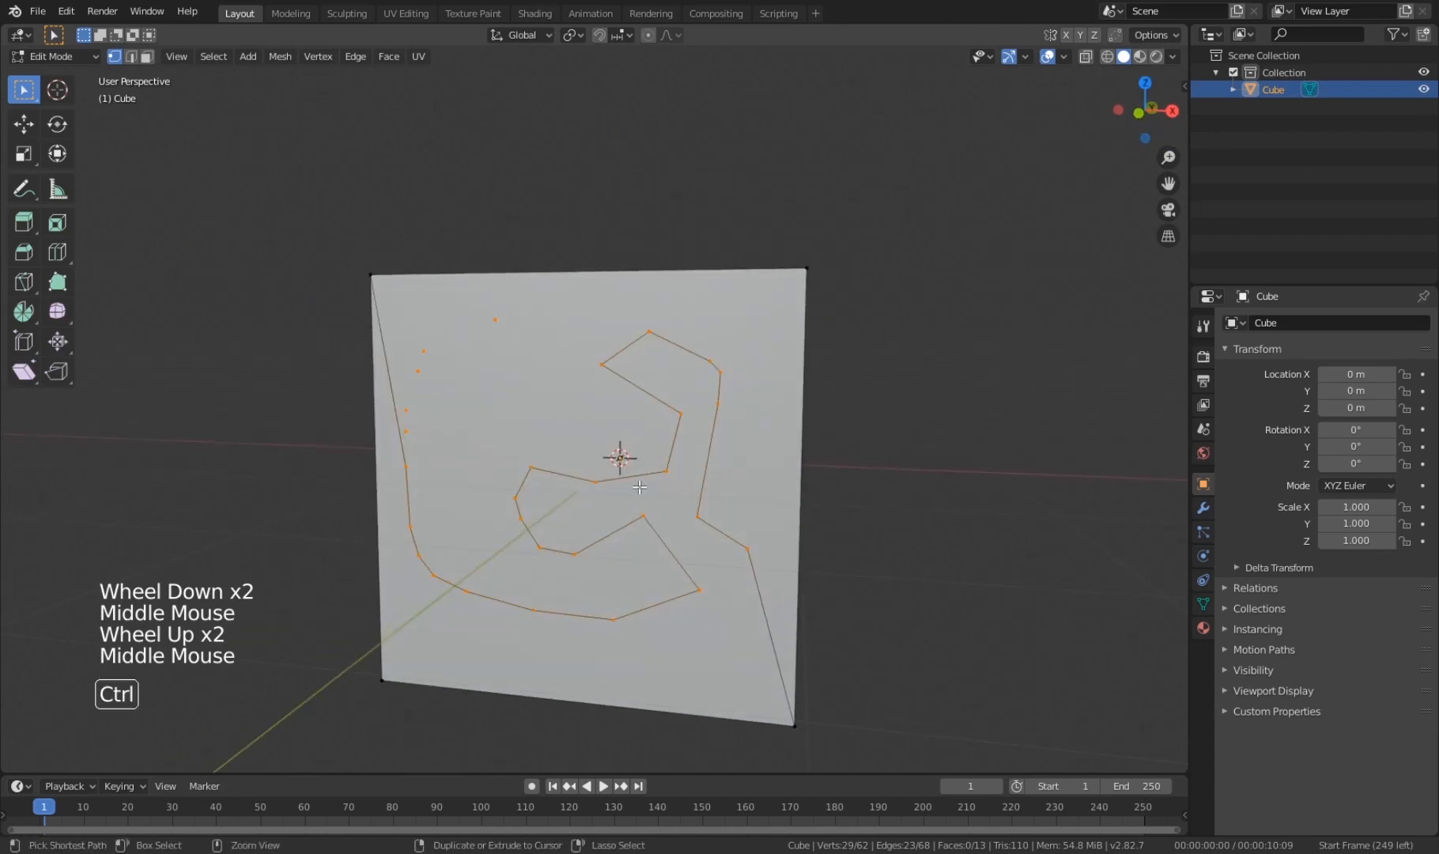
key("ctrl+x")
key("ctrl+x")
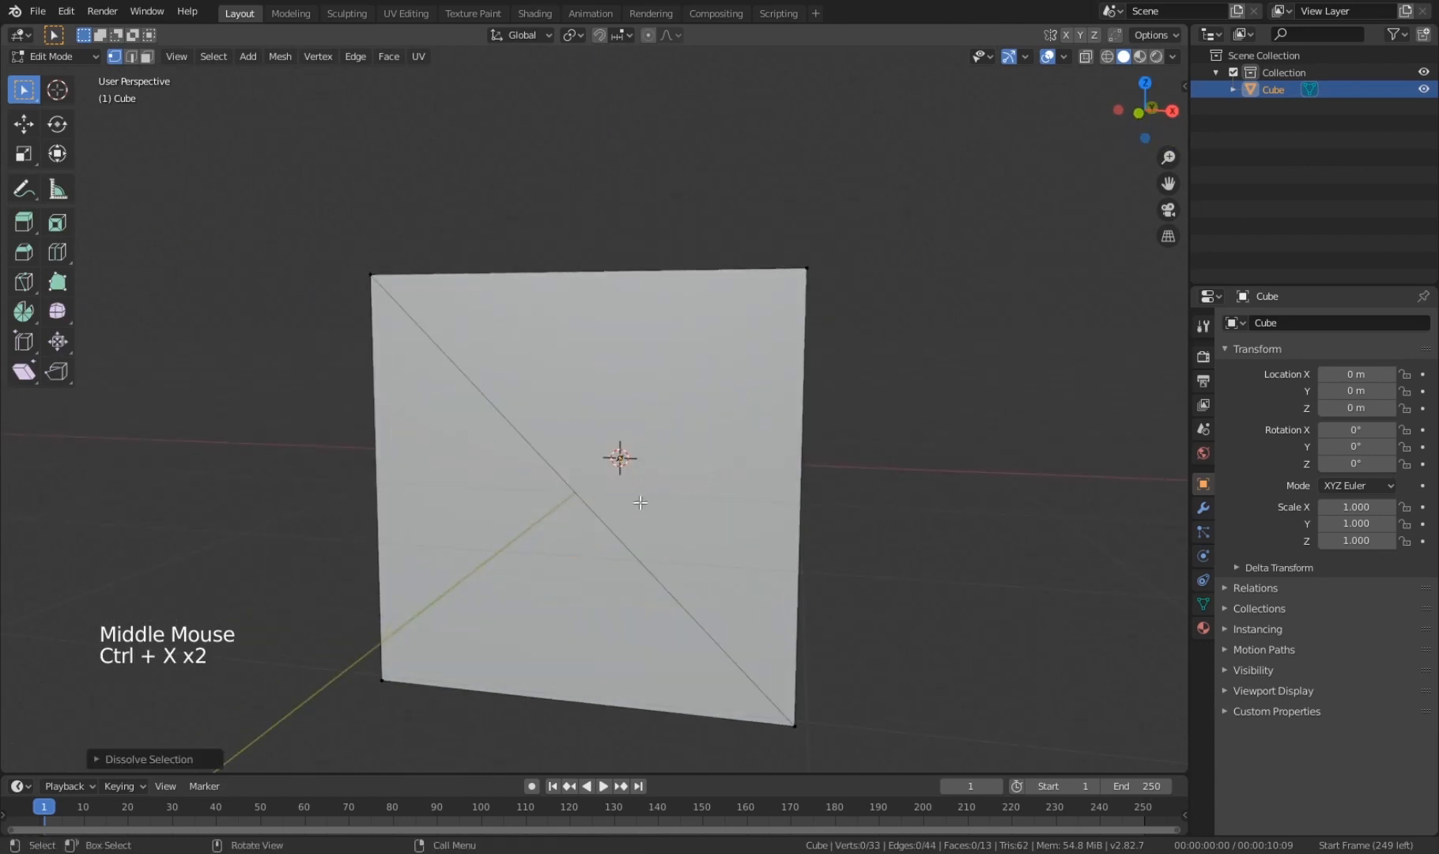
Step: Select all of the cube's remaining geometry and delete it
middle_click_drag(640, 498, 707, 489)
key("a")
key("x")
key("x")
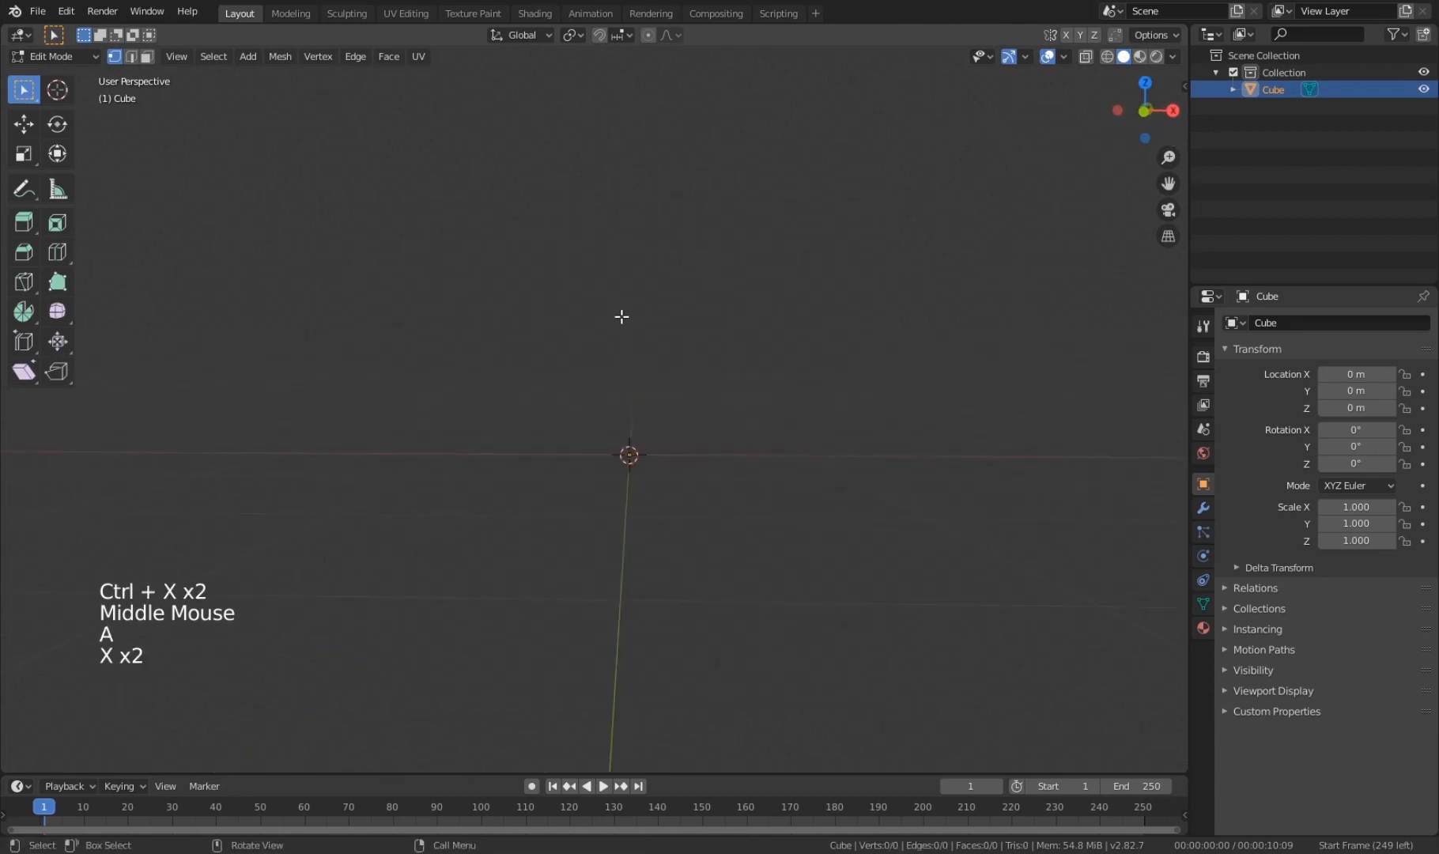
Step: Add a new cube to the emptied mesh and deselect all of its geometry
key("shift+a")
left_click(637, 316)
scroll(636, 316, "up", 2)
scroll(696, 490, "down", 2)
middle_click_drag(637, 316, 697, 587)
key("alt+a")
Step: Cut a long winding path across the cube's front face from its upper-left corner to its lower-right corner, and confirm it
key("k")
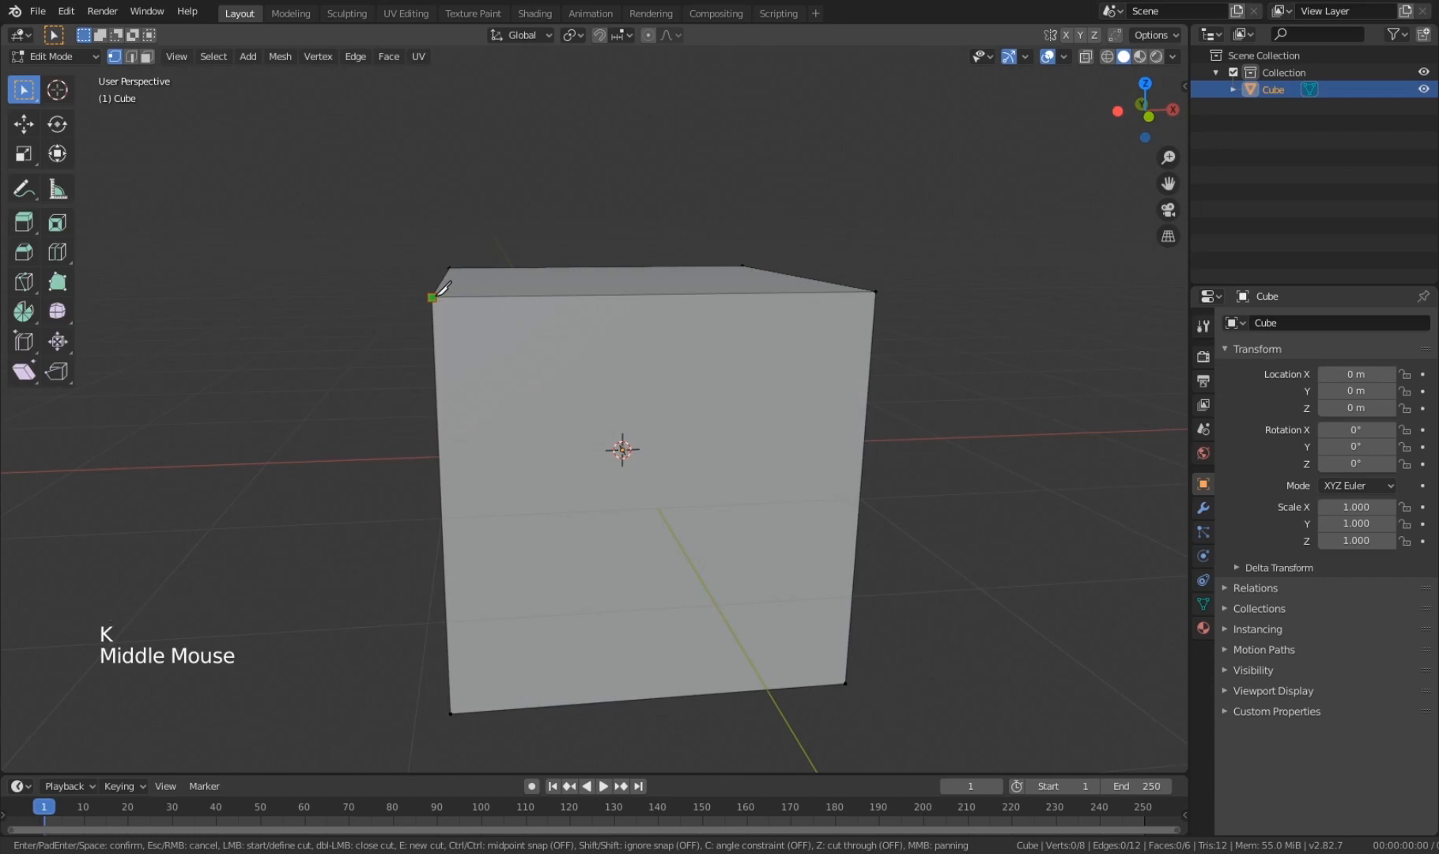
left_click(520, 349)
middle_click_drag(520, 349, 507, 308)
left_click(449, 545)
left_click(469, 599)
left_click(513, 612)
left_click(609, 620)
left_click(708, 591)
left_click(709, 515)
left_click(628, 503)
left_click(581, 573)
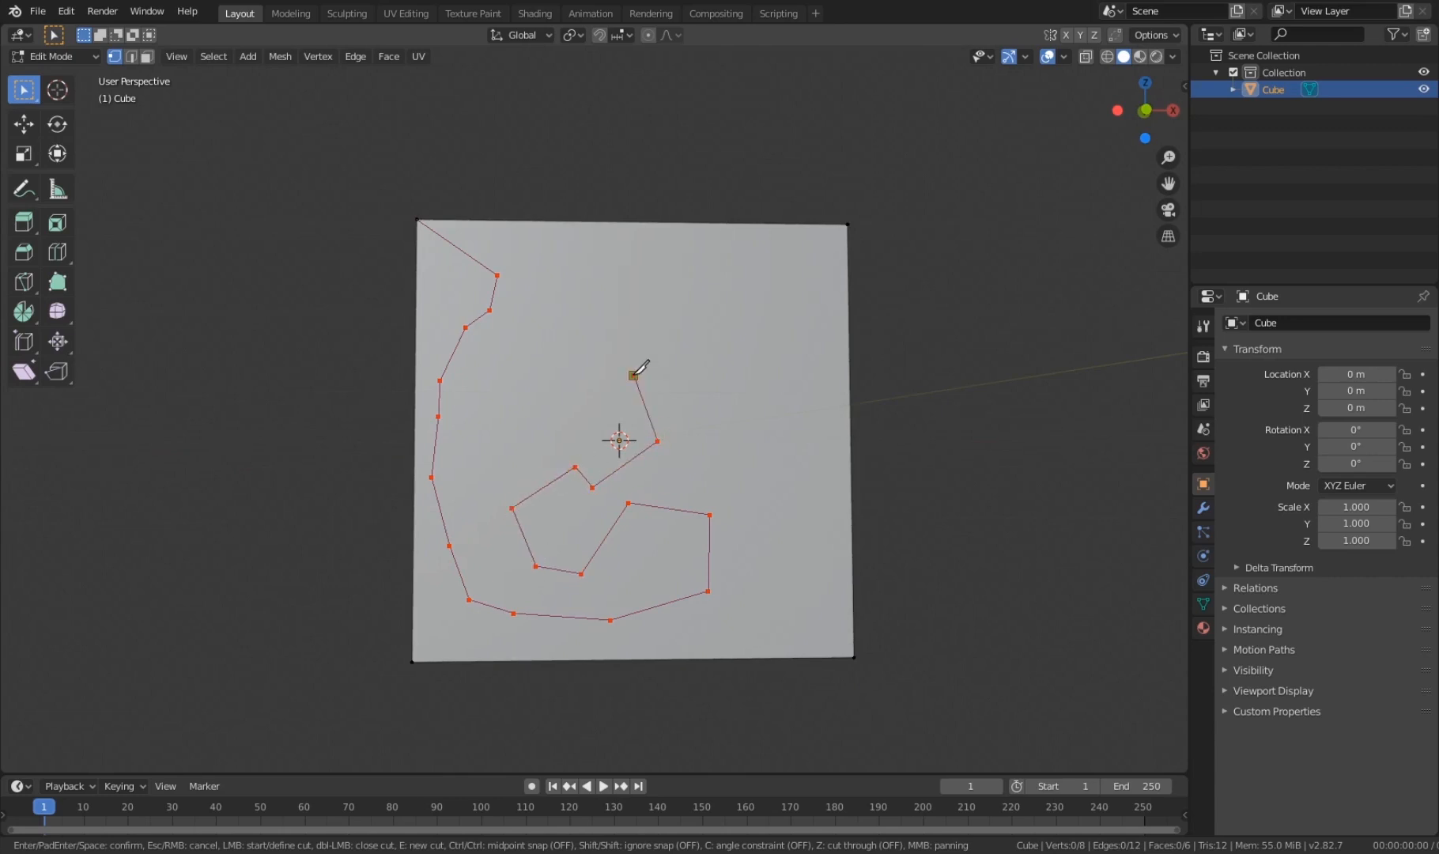
left_click(713, 405)
left_click(714, 446)
left_click(800, 386)
left_click(772, 285)
left_click(592, 260)
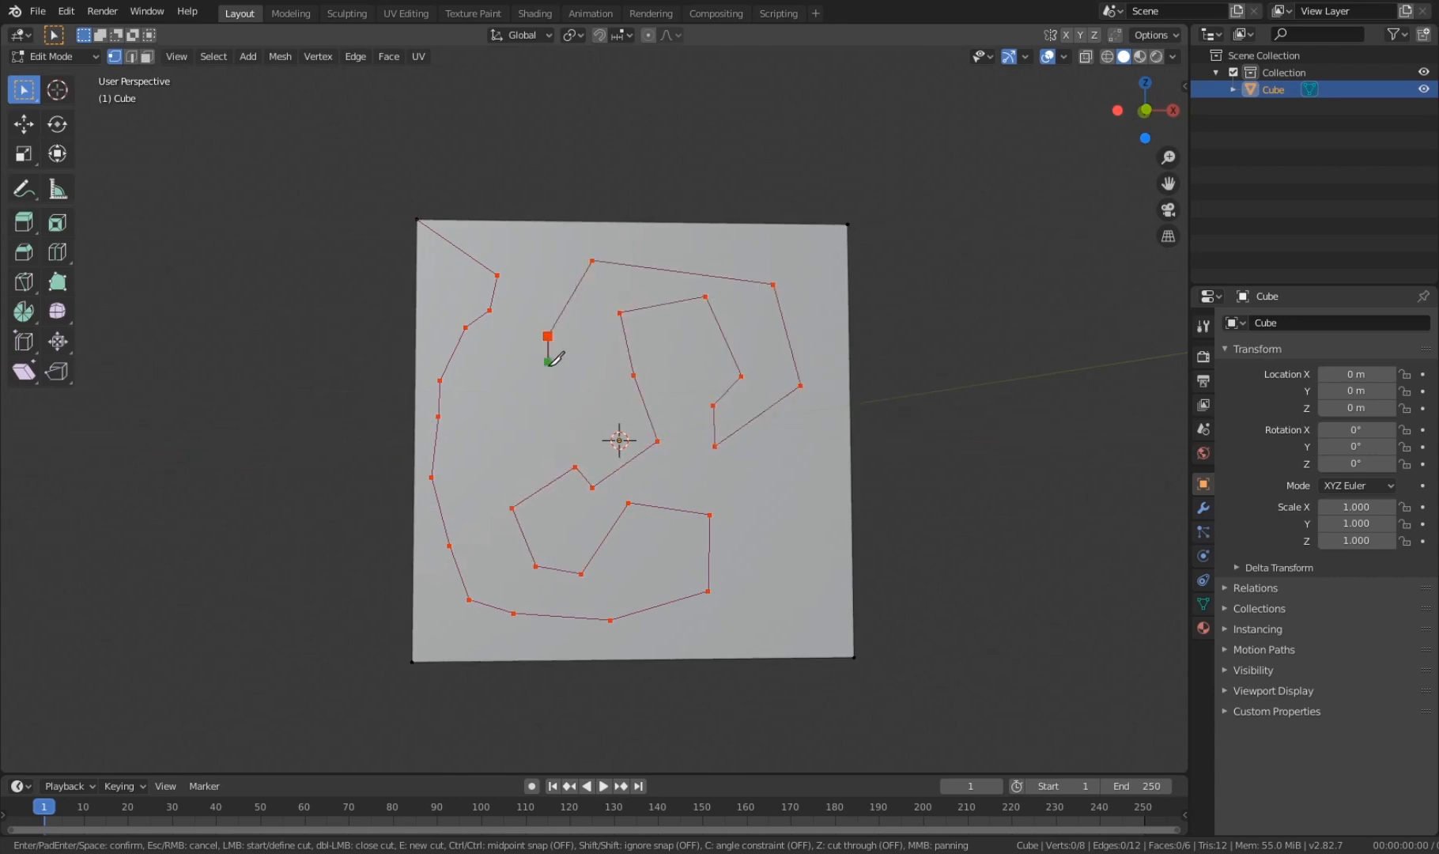
left_click(500, 330)
left_click(552, 251)
left_click(688, 238)
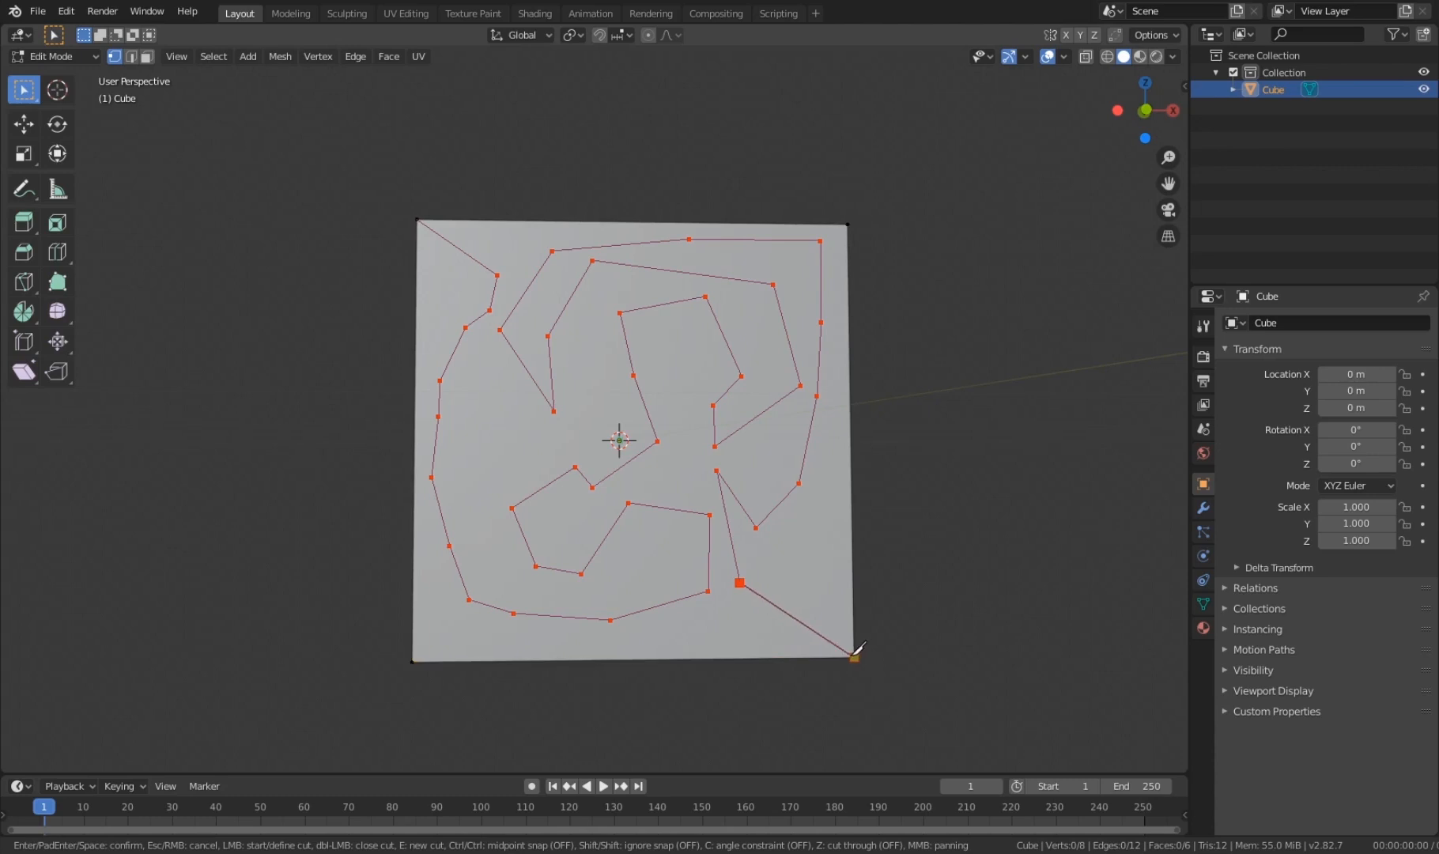
key("Return")
Step: Dissolve the selected winding corner-to-corner cut on the cube's front face
middle_click_drag(970, 523, 341, 431)
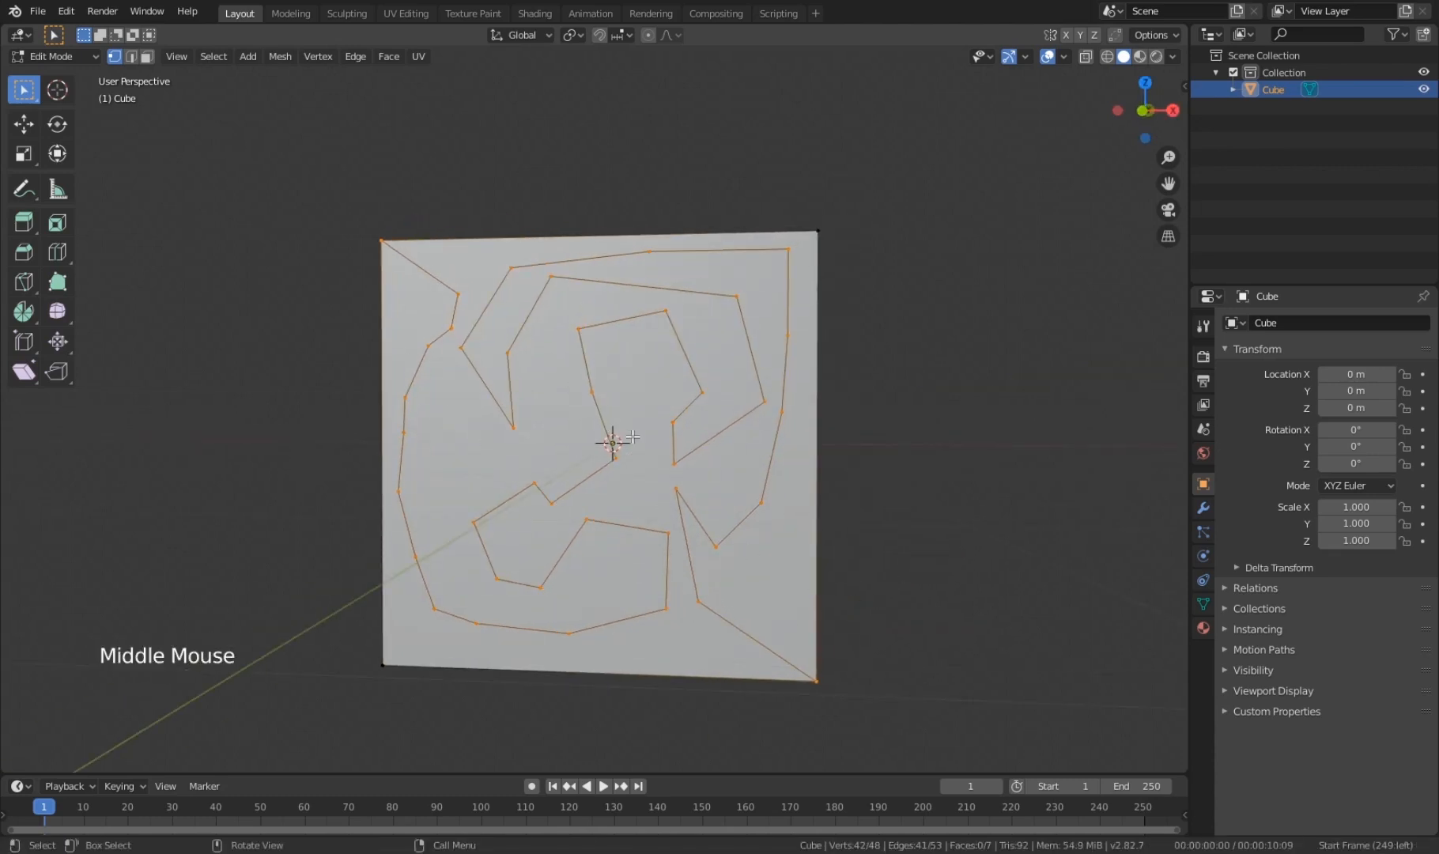
middle_click_drag(717, 535, 642, 569)
scroll(511, 553, "down", 3)
middle_click_drag(511, 552, 776, 486)
scroll(553, 546, "up", 4)
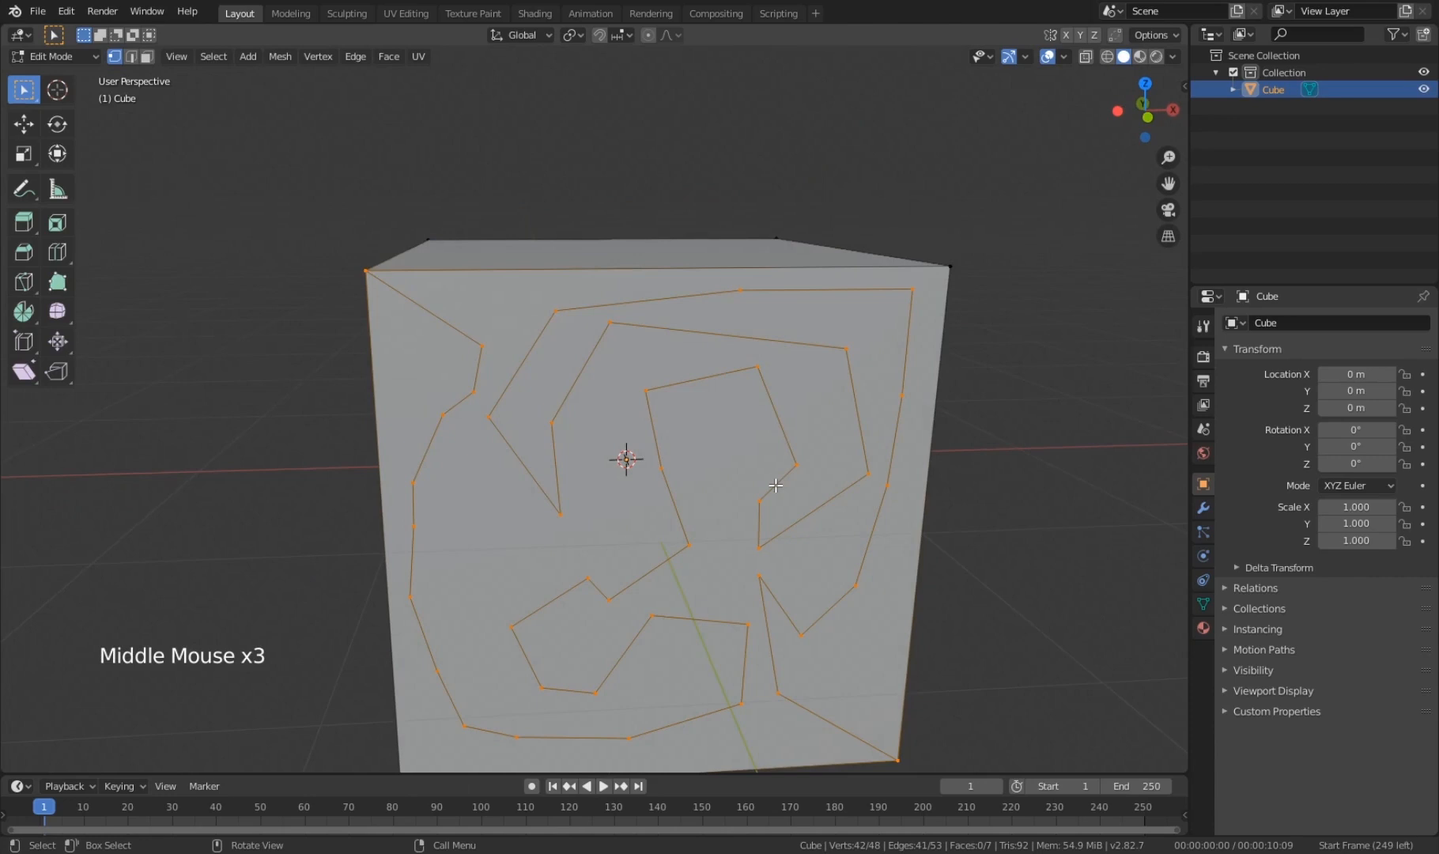
key("ctrl+x")
Step: Select all of the remaining geometry and delete it
middle_click_drag(838, 549, 963, 564)
scroll(787, 581, "down", 4)
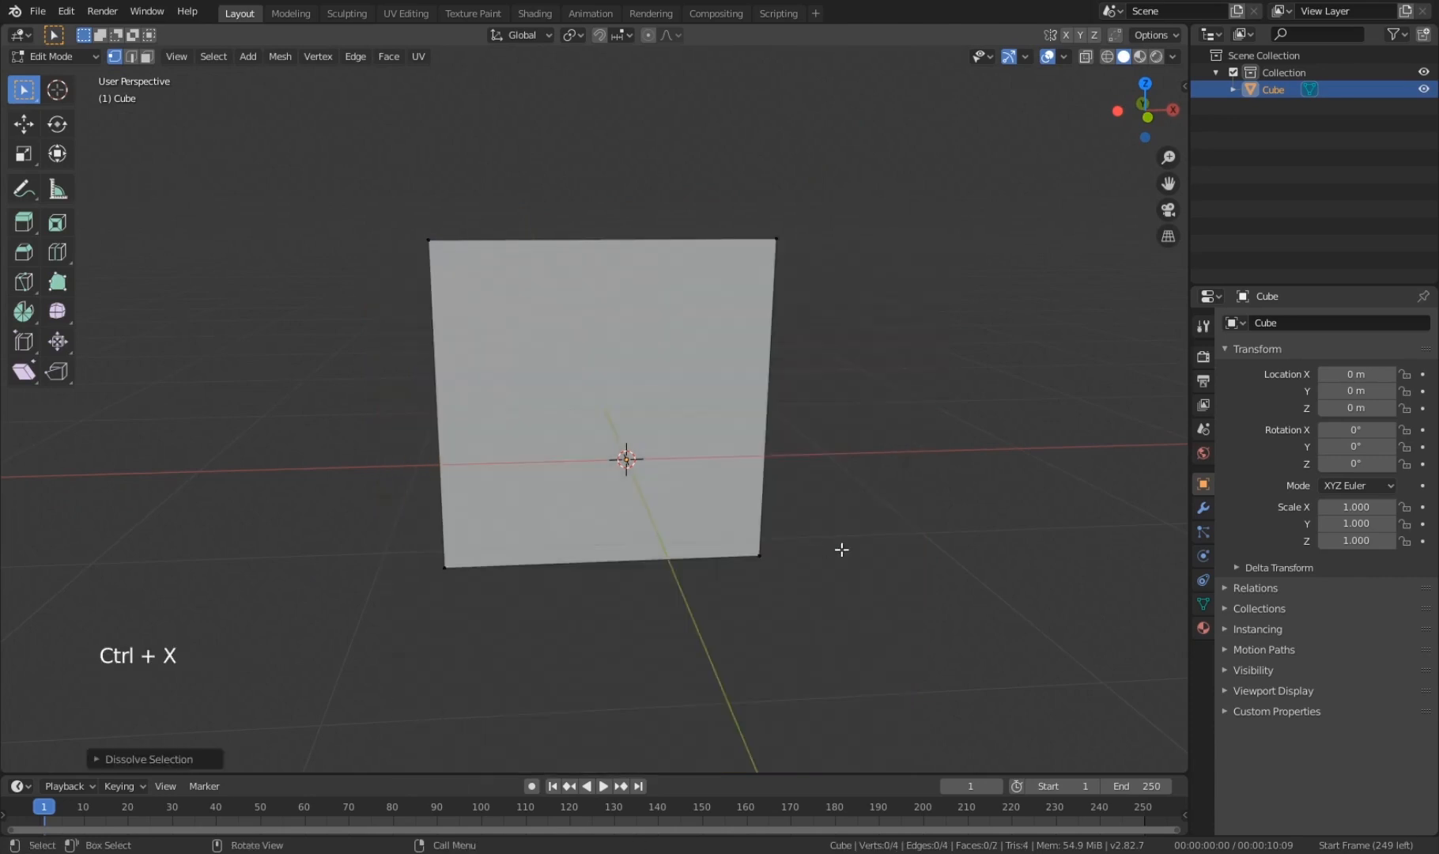
key("a")
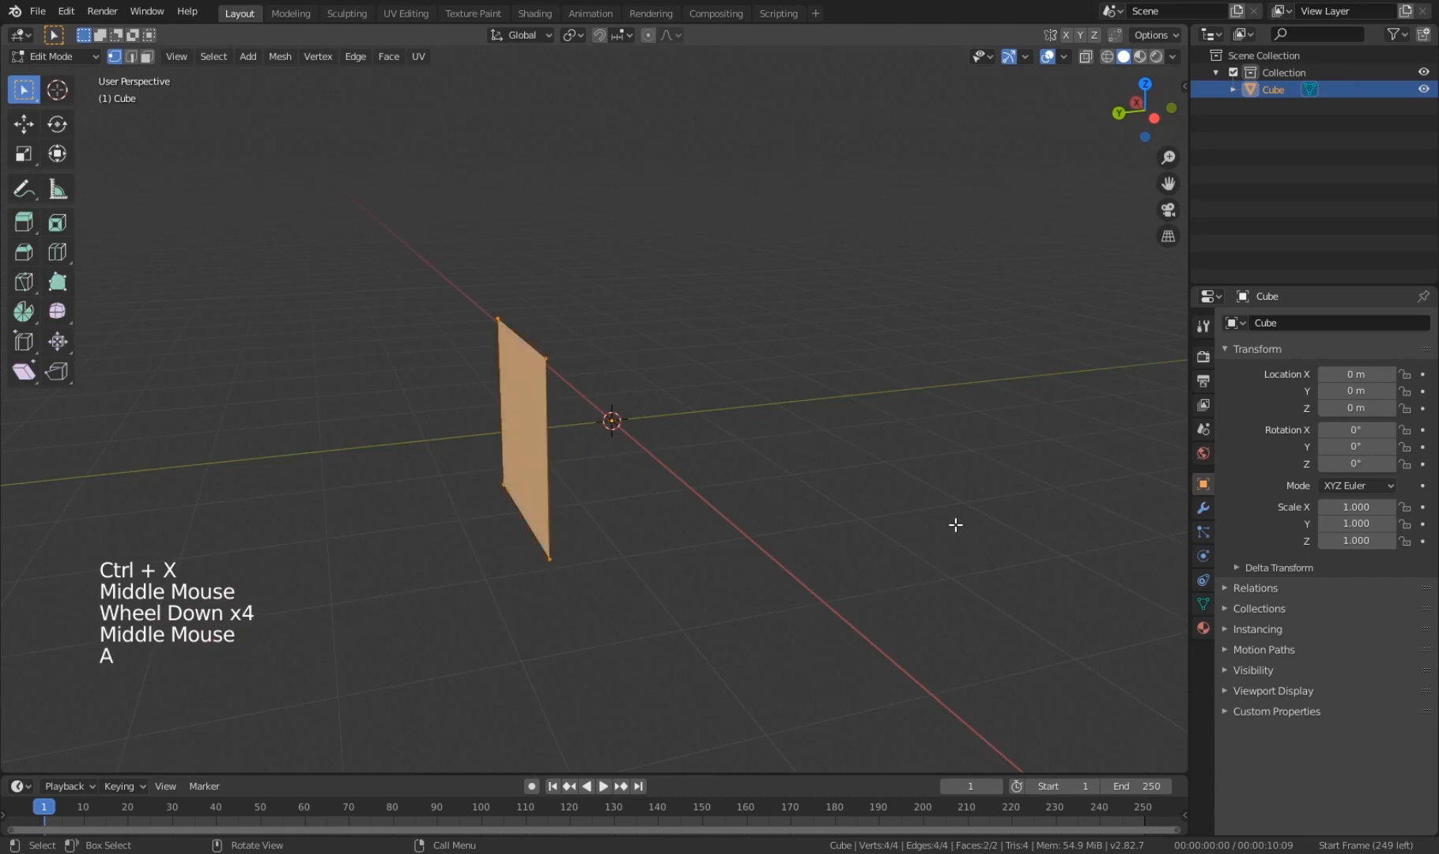
key("x")
Step: Add a fresh cube to the mesh and clear the selection
key("shift+a")
left_click(799, 274)
middle_click_drag(798, 274, 693, 468)
scroll(694, 469, "up", 4)
key("q")
scroll(915, 263, "down", 3)
middle_click_drag(915, 263, 828, 475, "shift")
scroll(832, 414, "up", 3)
key("alt+a")
scroll(828, 475, "down", 2)
key("k")
middle_click_drag(717, 517, 709, 578)
middle_click_drag(710, 589, 641, 516)
key("ctrl")
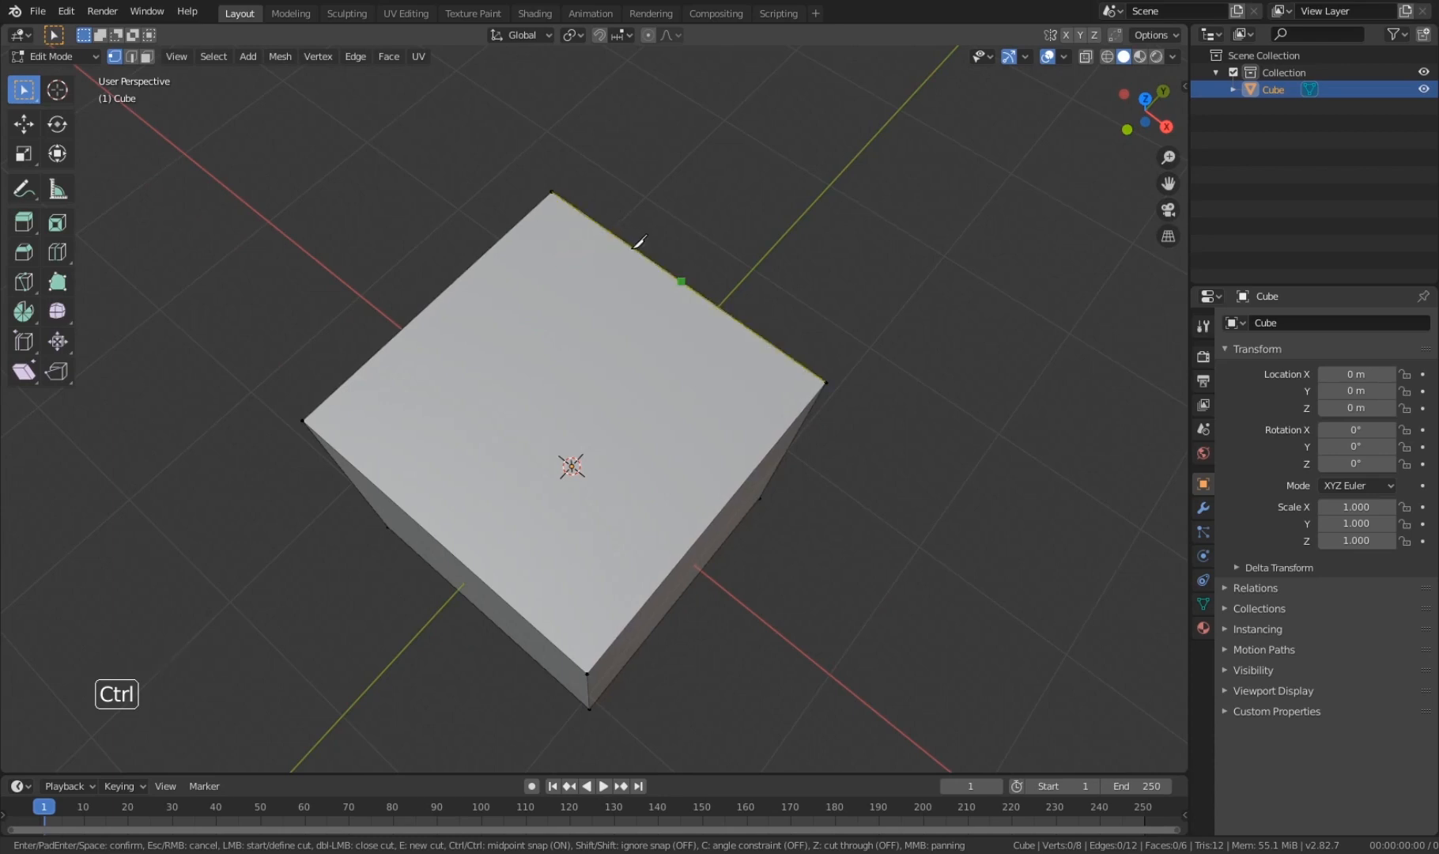
mouse_move(615, 292)
middle_mouse_down()
mouse_move(617, 418)
mouse_move(601, 364)
middle_mouse_up()
key("Escape")
Step: Cut a diamond on the cube's top face by joining the midpoints of its four edges with midpoint snapping, and confirm it
key("k")
key("ctrl")
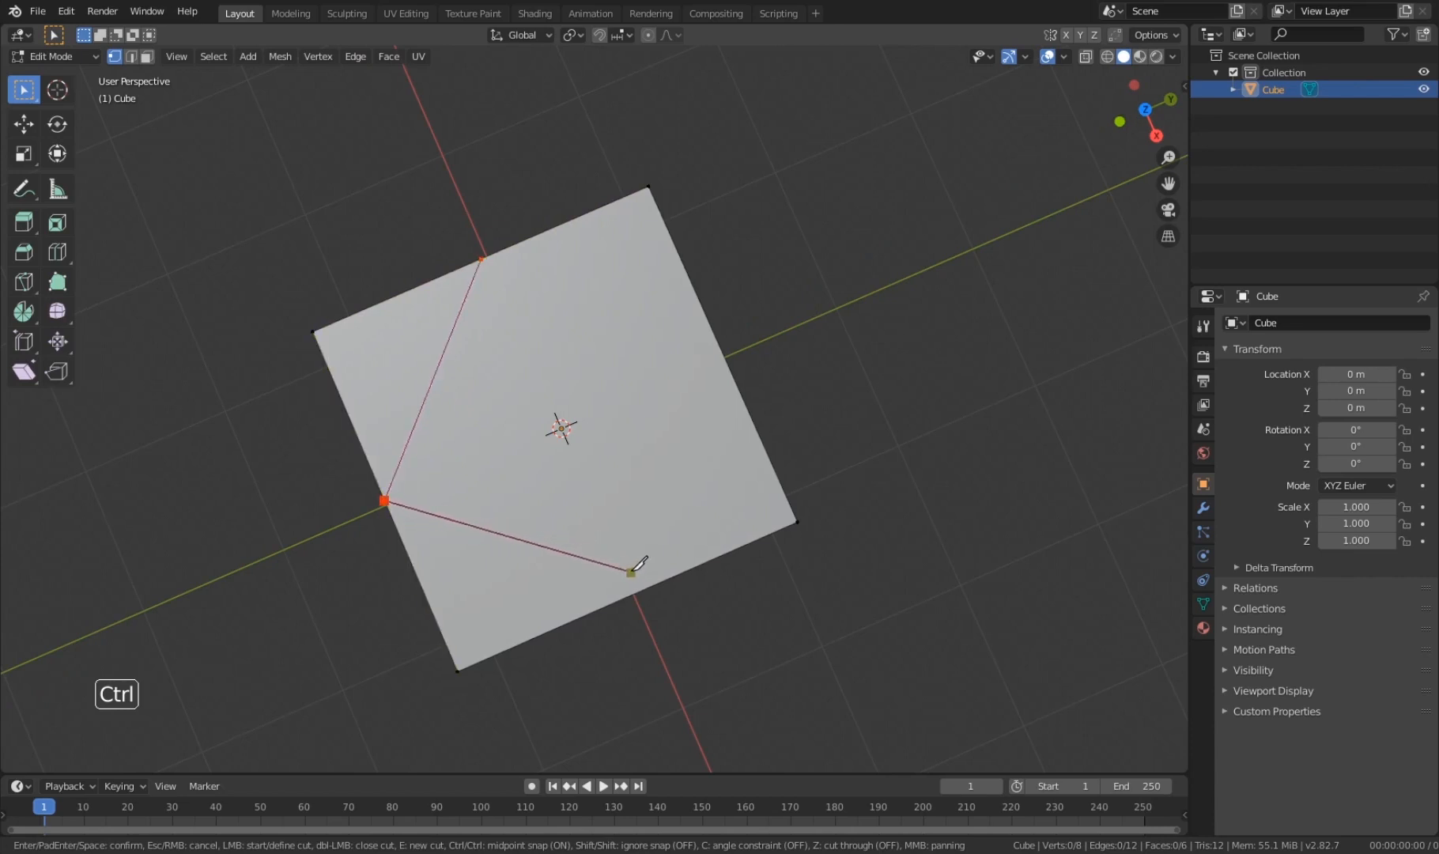
left_click(628, 594)
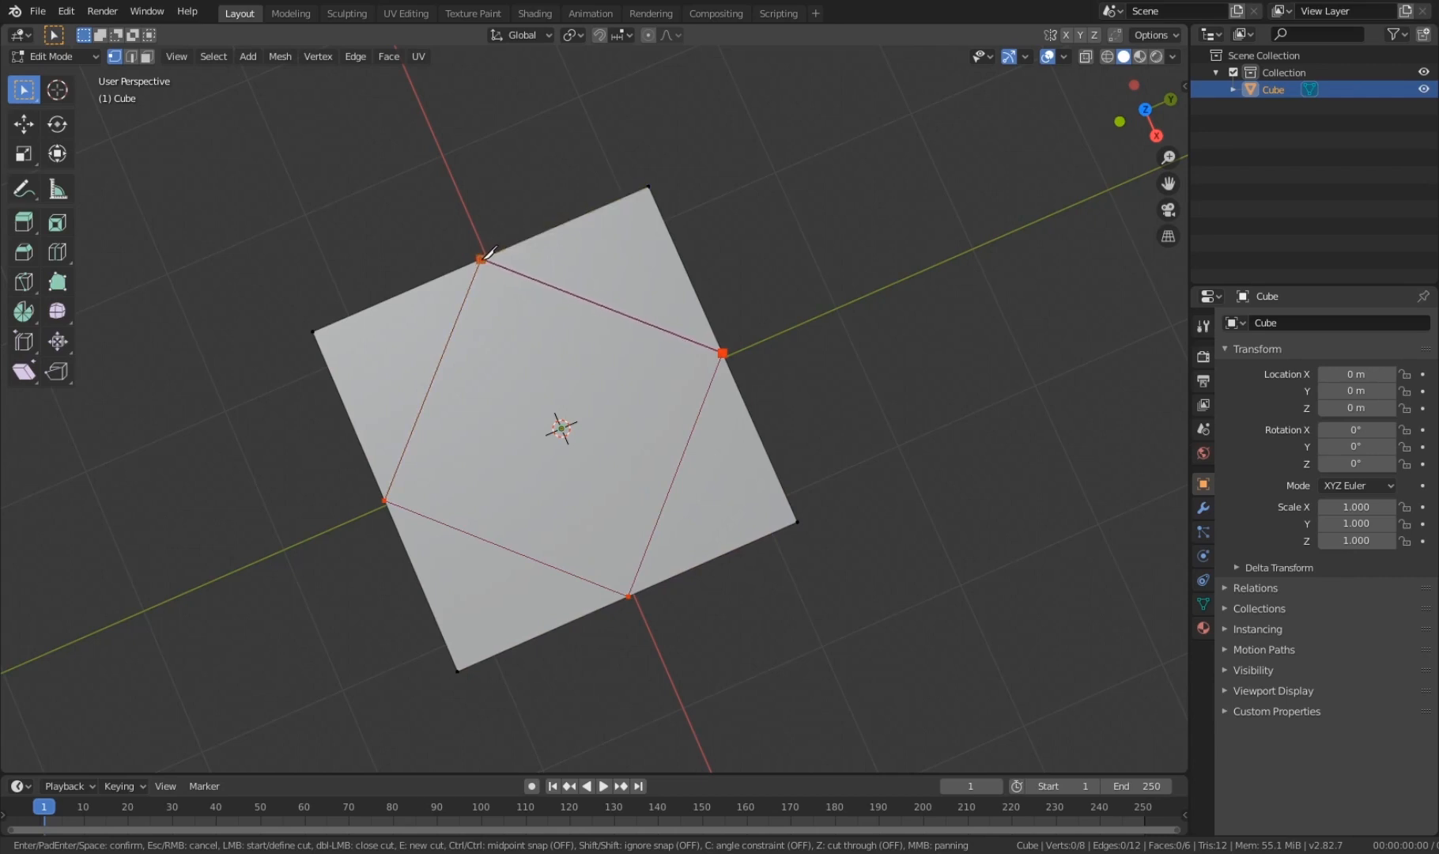
left_click(483, 260)
key("Return")
Step: Extrude the diamond-shaped face on top of the cube upward into a tall block
middle_click_drag(583, 420, 812, 340)
scroll(811, 348, "down", 3)
middle_click_drag(807, 411, 774, 473)
scroll(779, 474, "up", 3)
middle_click_drag(787, 476, 769, 490)
key("e")
left_click(768, 221)
Step: Examine the extruded block and how its base meets the cube's top edges
middle_click_drag(768, 222, 713, 539)
scroll(713, 539, "up", 1)
scroll(831, 484, "down", 2)
middle_click_drag(831, 485, 695, 545, "shift")
middle_click_drag(695, 545, 863, 575)
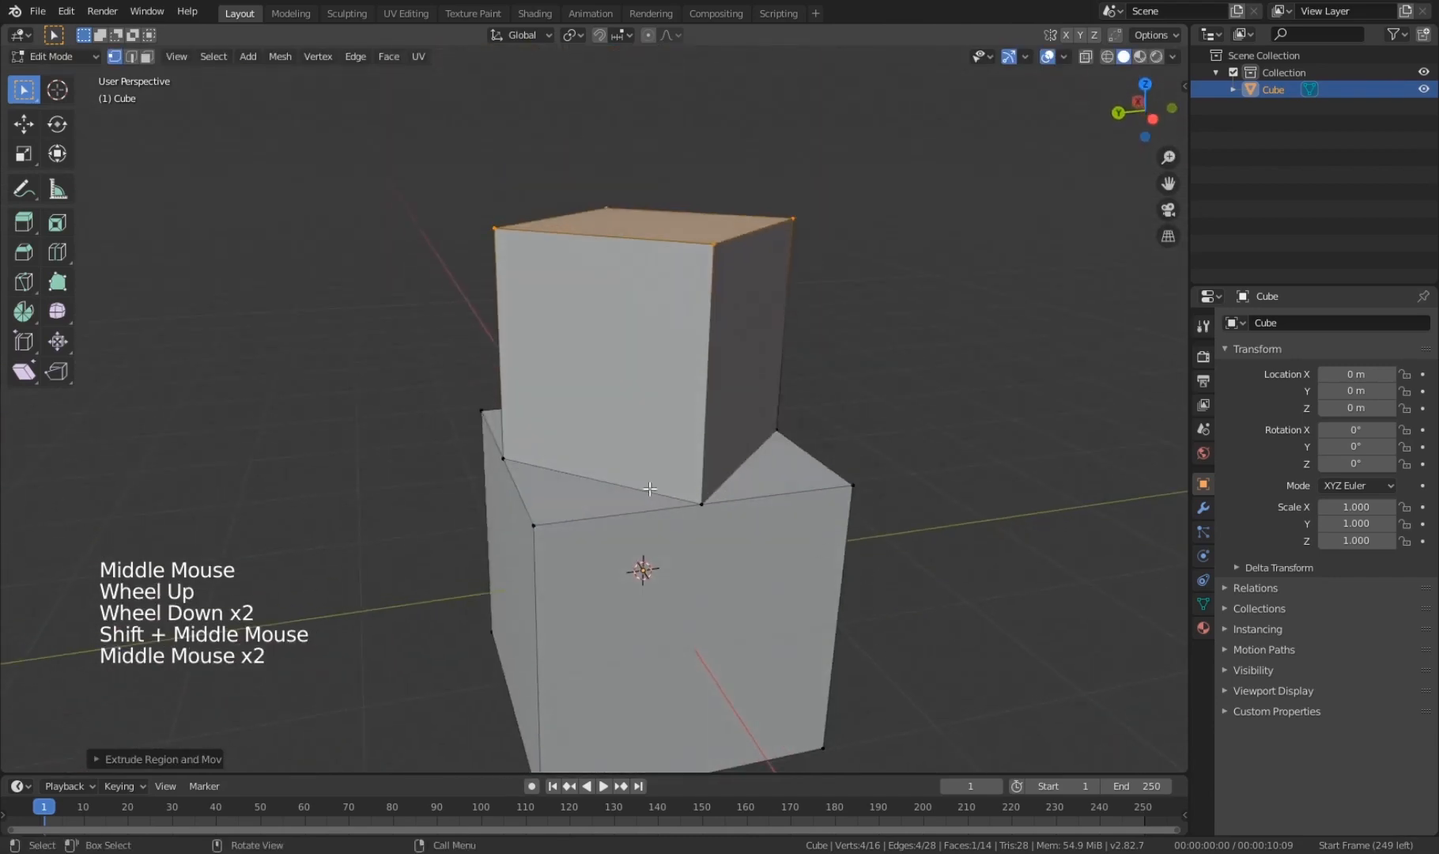
mouse_move(650, 489)
middle_mouse_down()
mouse_move(646, 534)
mouse_move(847, 527)
mouse_move(759, 554)
mouse_move(668, 552)
mouse_move(543, 502)
mouse_move(675, 461)
mouse_move(632, 477)
middle_mouse_up()
scroll(759, 553, "up", 1)
scroll(735, 553, "down", 3)
Step: Try moving the geometry picked near the extruded block's base, and clear the selection
left_click(649, 444)
key("g")
middle_click(727, 502)
key("alt+a")
middle_click_drag(727, 502, 838, 546)
scroll(619, 632, "up", 3)
middle_click_drag(620, 633, 878, 577)
scroll(928, 578, "up", 1)
scroll(928, 577, "down", 4)
Step: Delete the extruded cube in Object Mode and add a new cube
key("Tab")
key("x")
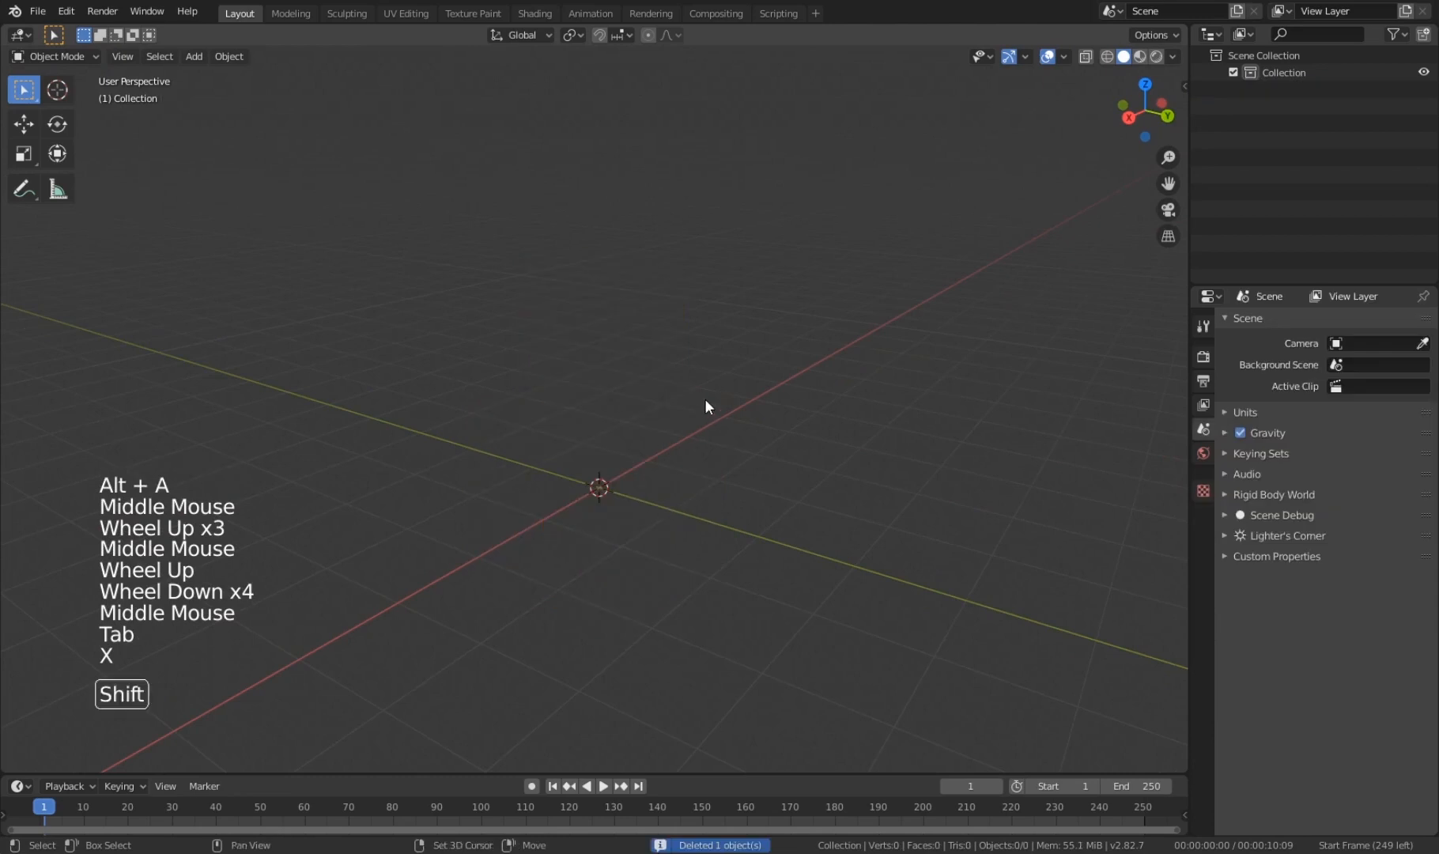
key("shift+a")
mouse_move(705, 398)
left_click(761, 416)
Step: Enter Edit Mode on the new cube in front orthographic view and deselect all geometry
middle_click_drag(758, 430, 726, 418)
key("Tab")
key("q")
scroll(691, 480, "up", 1)
scroll(691, 480, "up", 4)
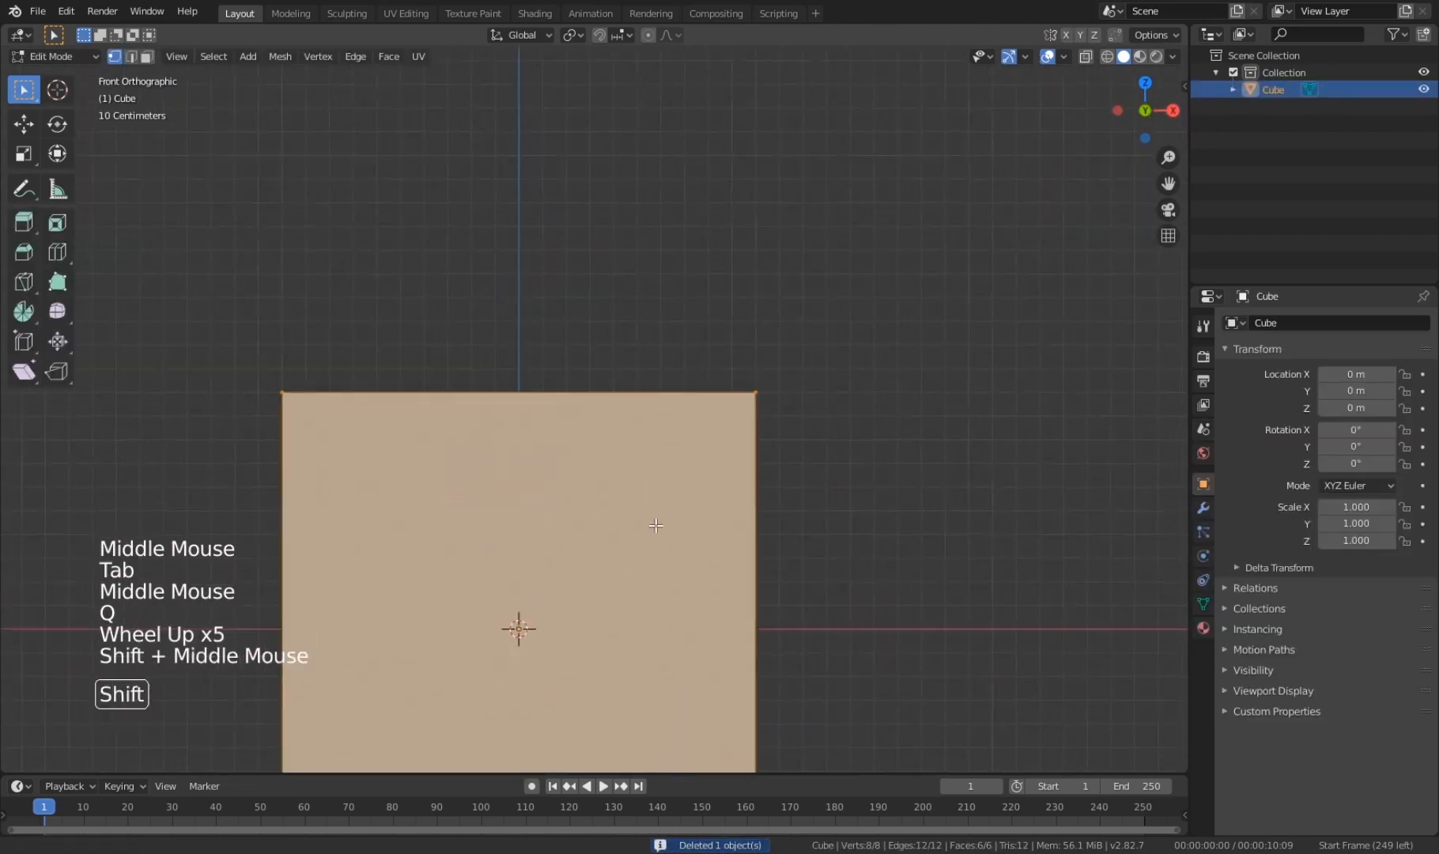
scroll(725, 419, "up", 1, "shift")
scroll(726, 418, "up", 1)
scroll(726, 418, "down", 5)
key("alt+a")
scroll(725, 418, "up", 3)
key("k")
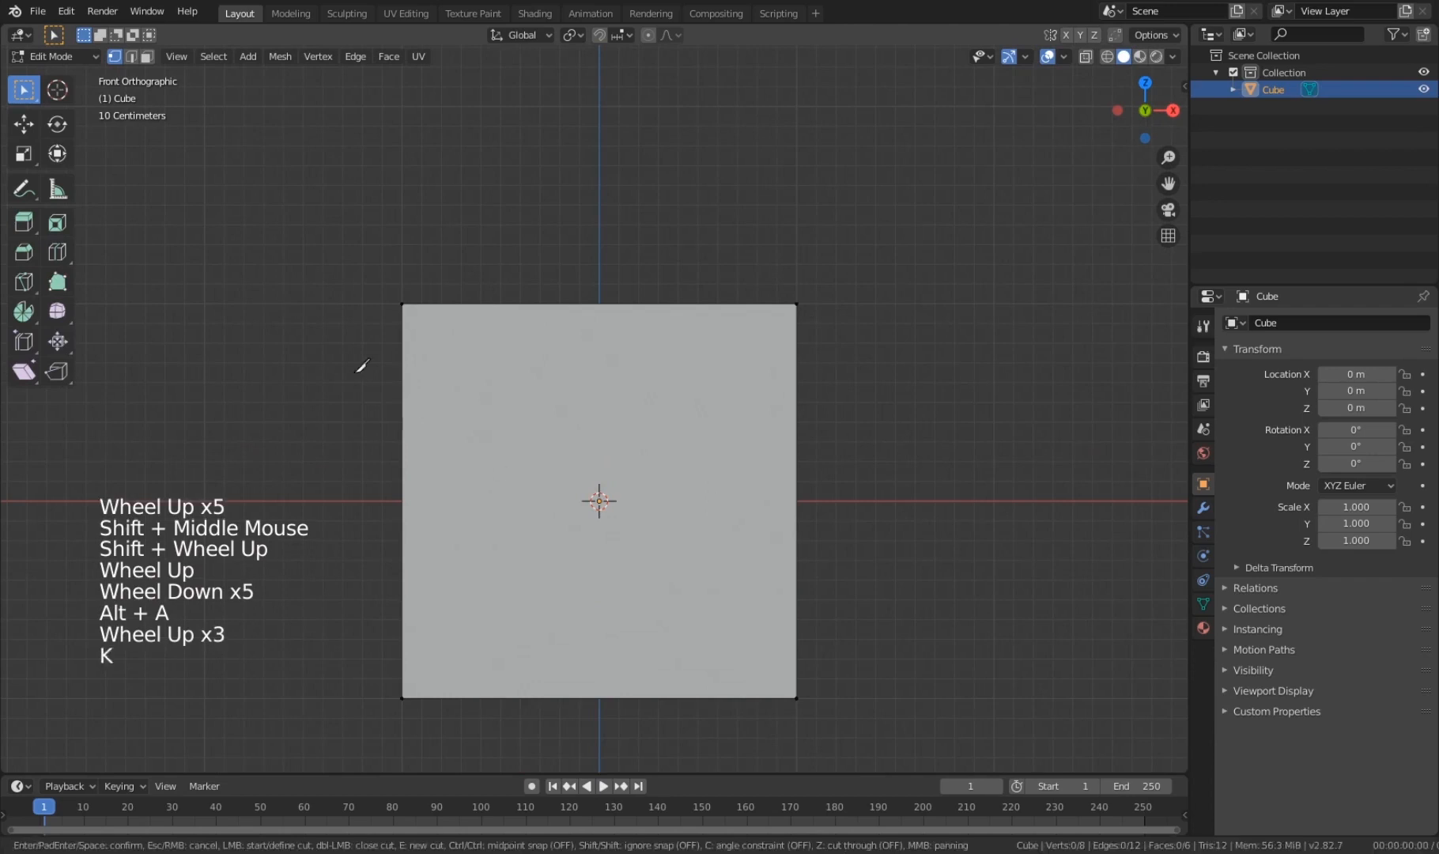
scroll(475, 419, "down", 1, "shift")
middle_click_drag(526, 415, 555, 407, "shift")
scroll(536, 369, "up", 1)
key("q")
middle_click_drag(613, 328, 630, 389, "shift")
scroll(601, 348, "down", 1)
key("q")
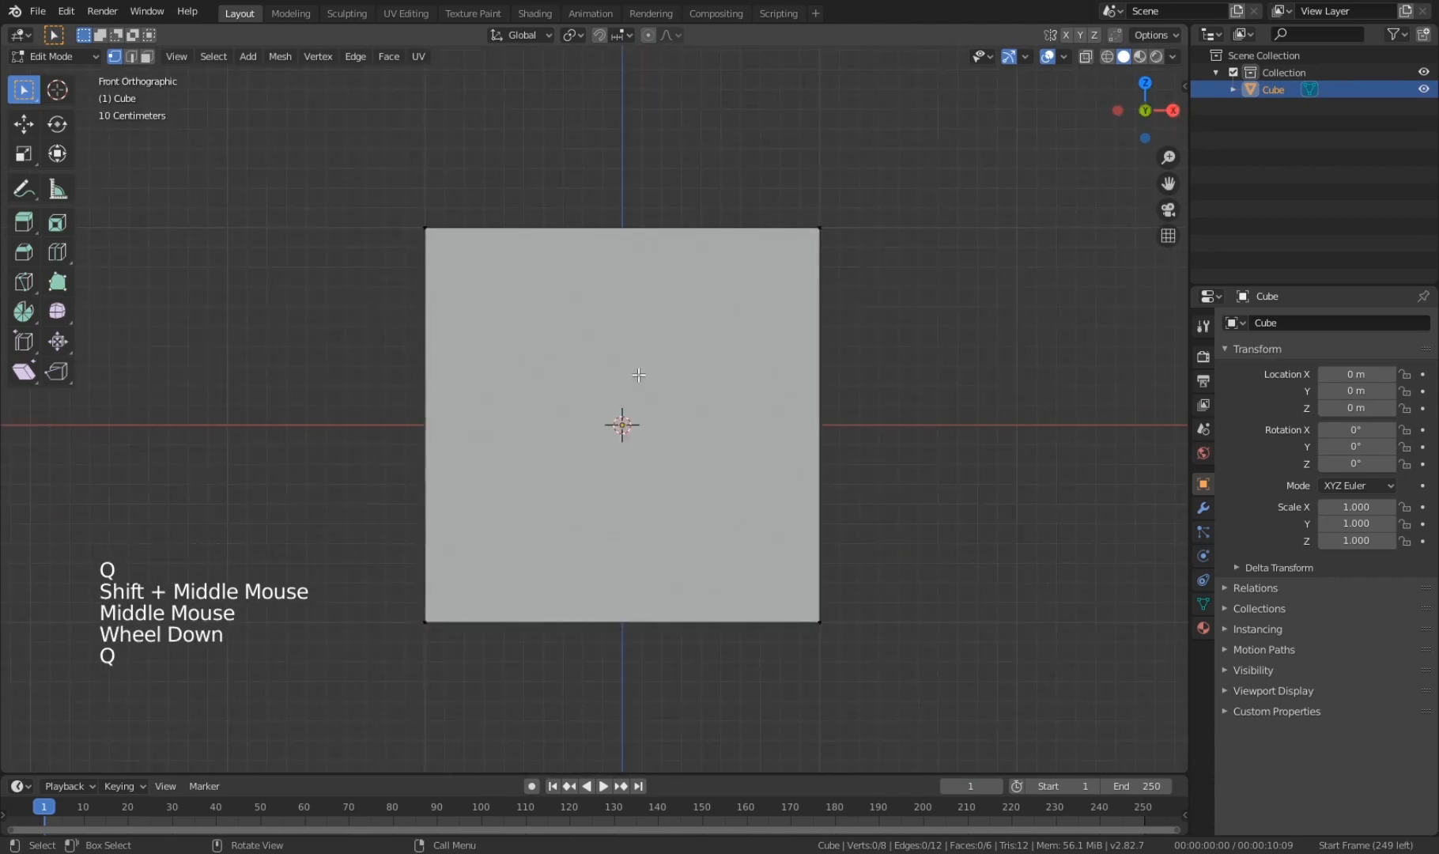
Step: Cut a slanted path around the cube's four side faces, closing it near its starting point, and confirm it
key("k")
left_click(431, 305)
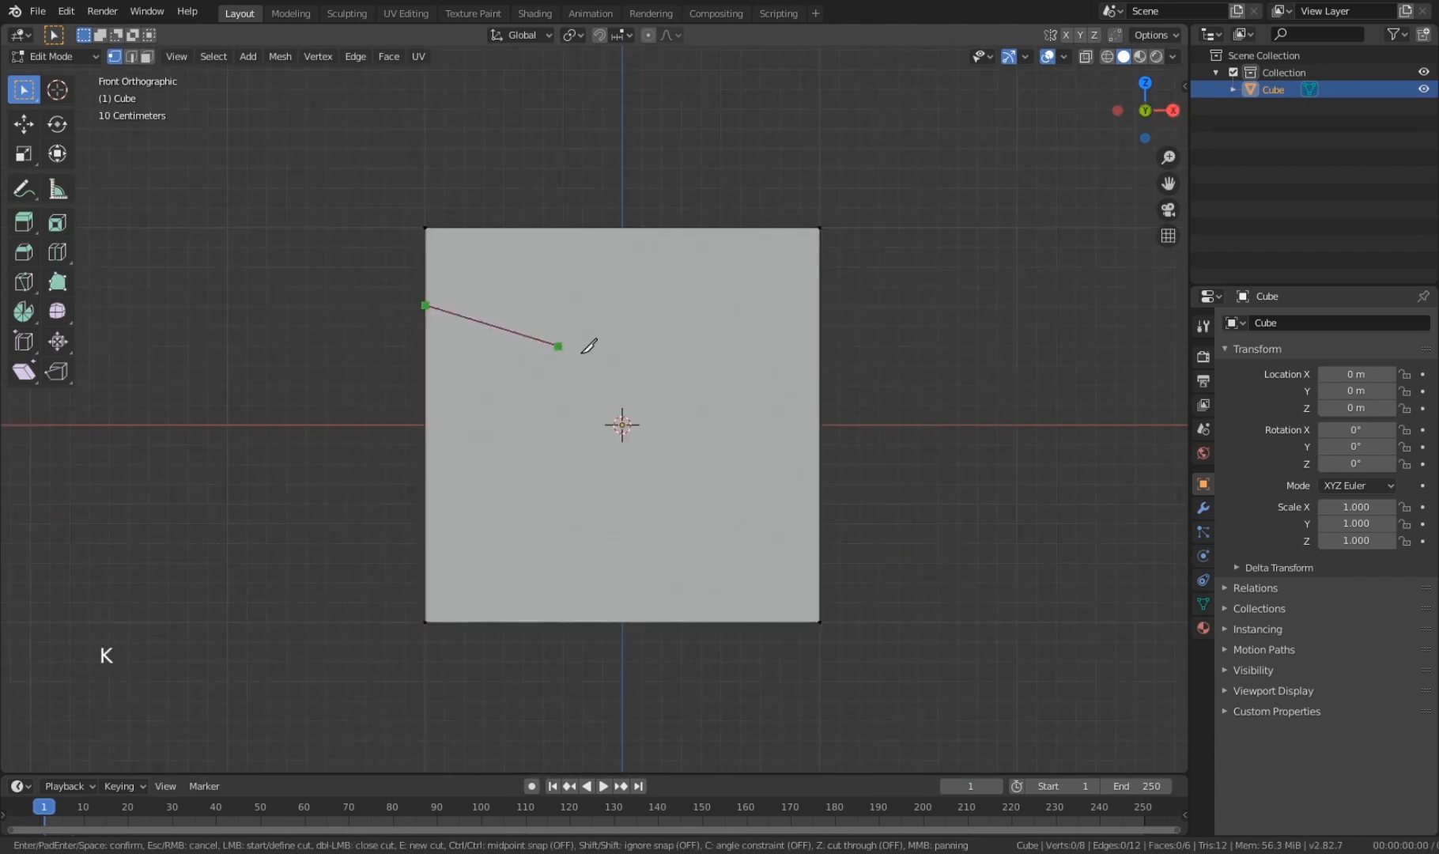
middle_click_drag(829, 443, 602, 454)
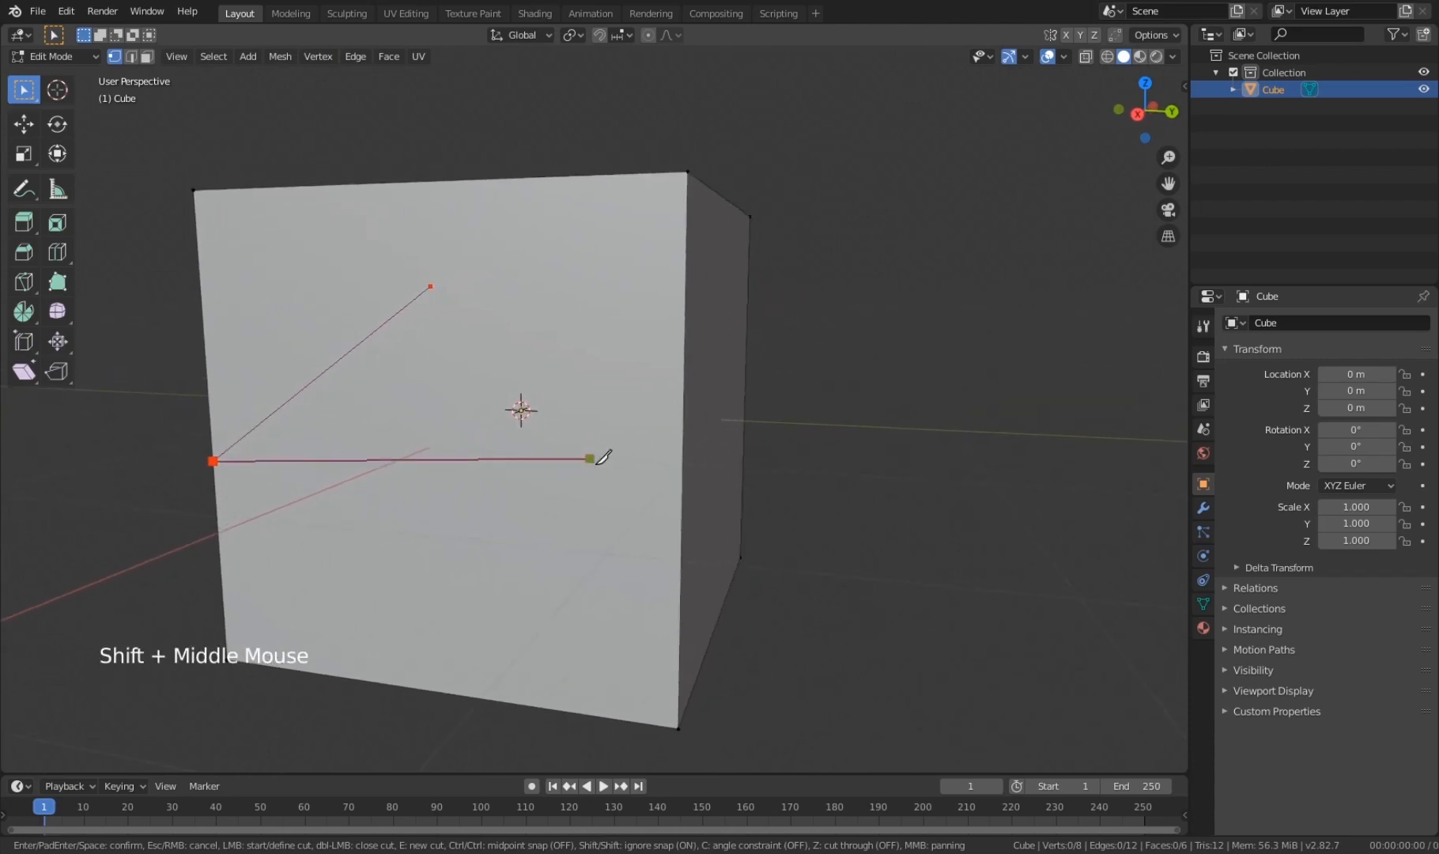
key("ctrl")
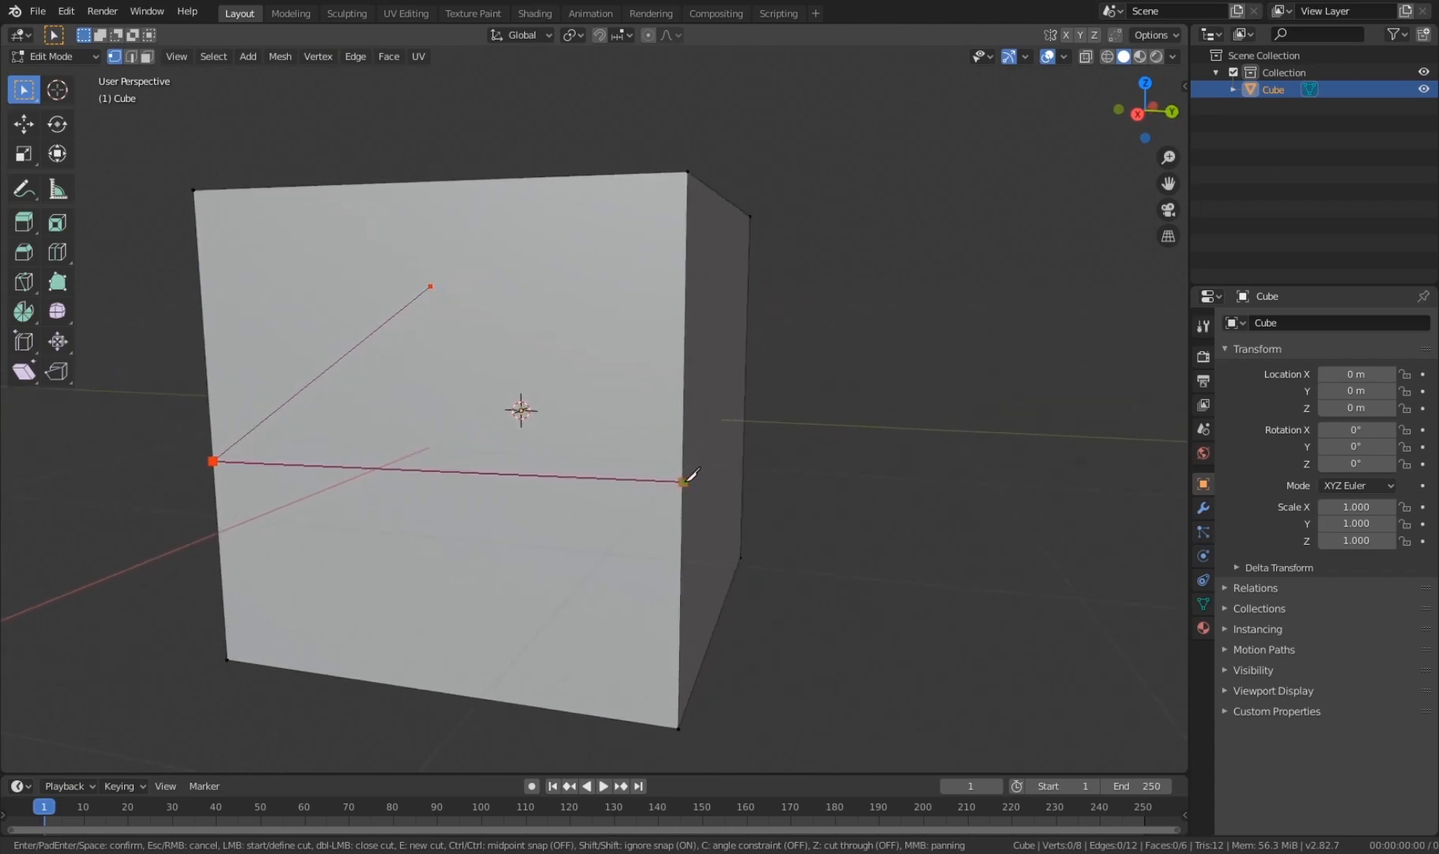
middle_click_drag(691, 472, 662, 447)
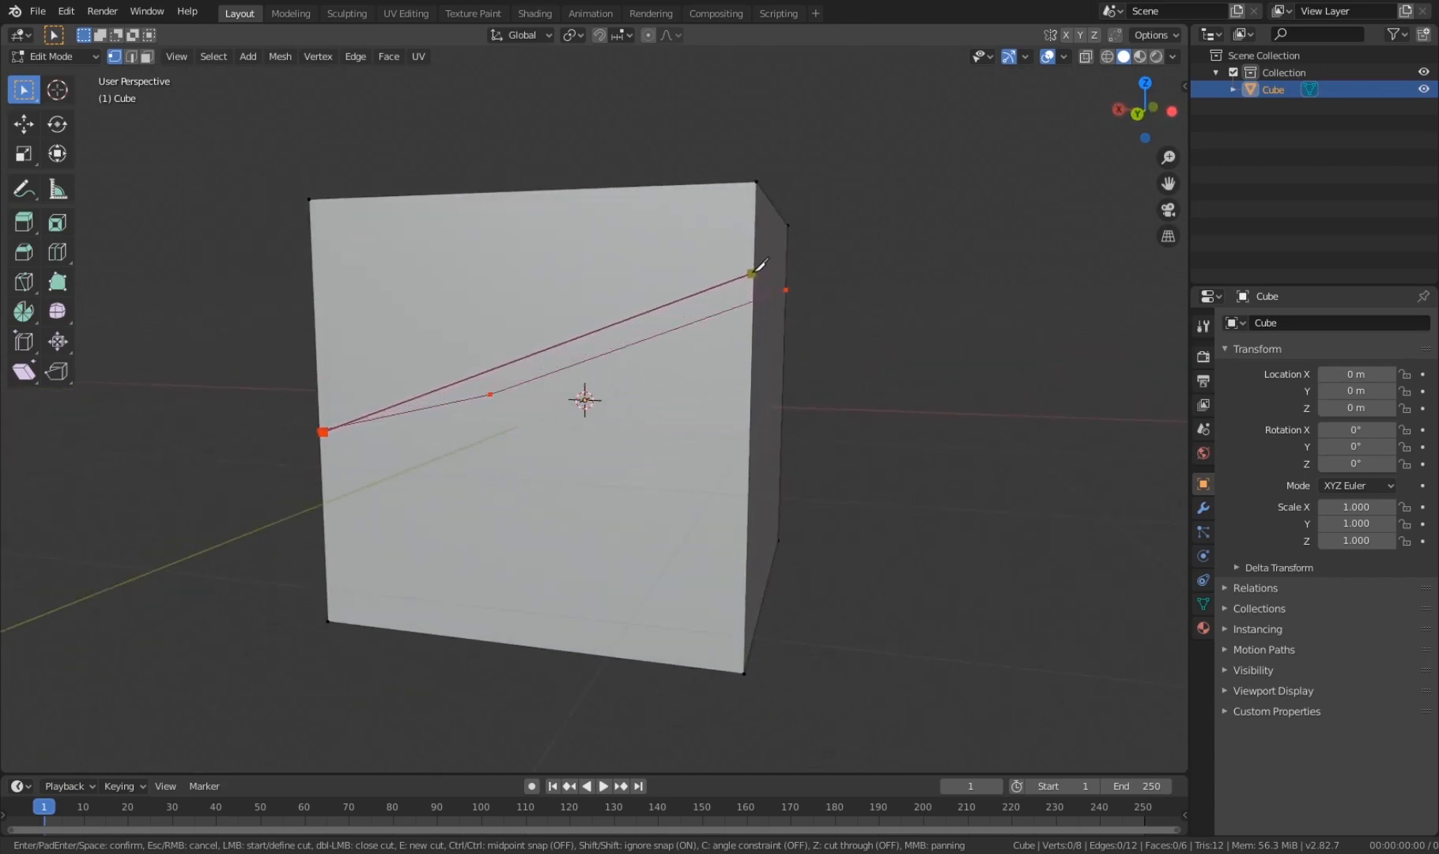
middle_click_drag(757, 259, 739, 316)
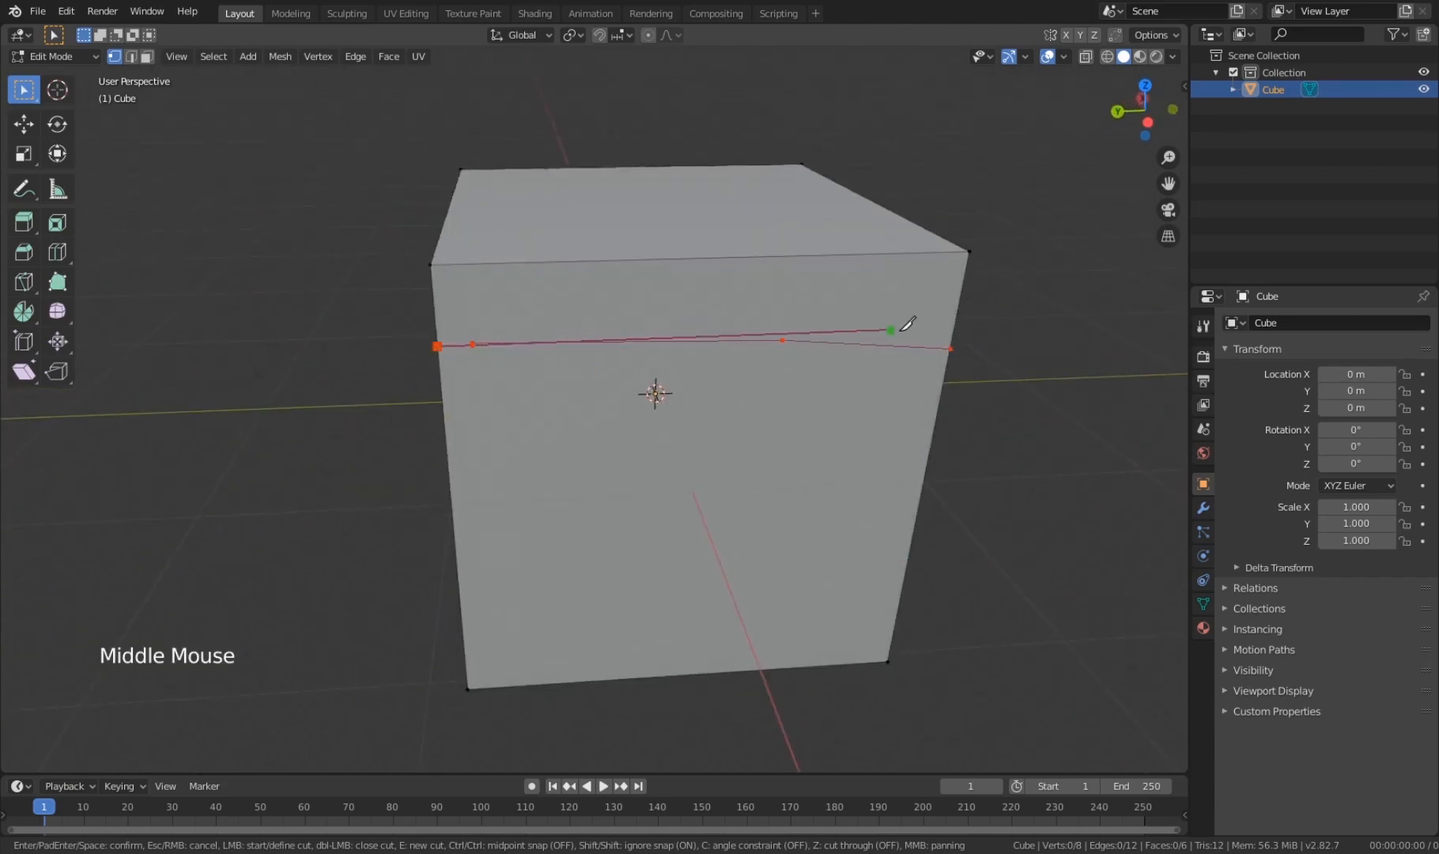
left_click(950, 348)
key("Return")
Step: Dissolve the stray vertex picked on the cut around the cube's sides
mouse_move(909, 385)
middle_mouse_down()
mouse_move(845, 408)
mouse_move(639, 366)
mouse_move(444, 427)
mouse_move(459, 450)
mouse_move(397, 441)
mouse_move(495, 450)
mouse_move(405, 478)
mouse_move(521, 472)
mouse_move(562, 572)
mouse_move(706, 549)
middle_mouse_up()
scroll(643, 402, "up", 2)
scroll(467, 419, "up", 1)
left_click(323, 437)
scroll(323, 438, "up", 1)
scroll(427, 475, "down", 3)
key("ctrl+x")
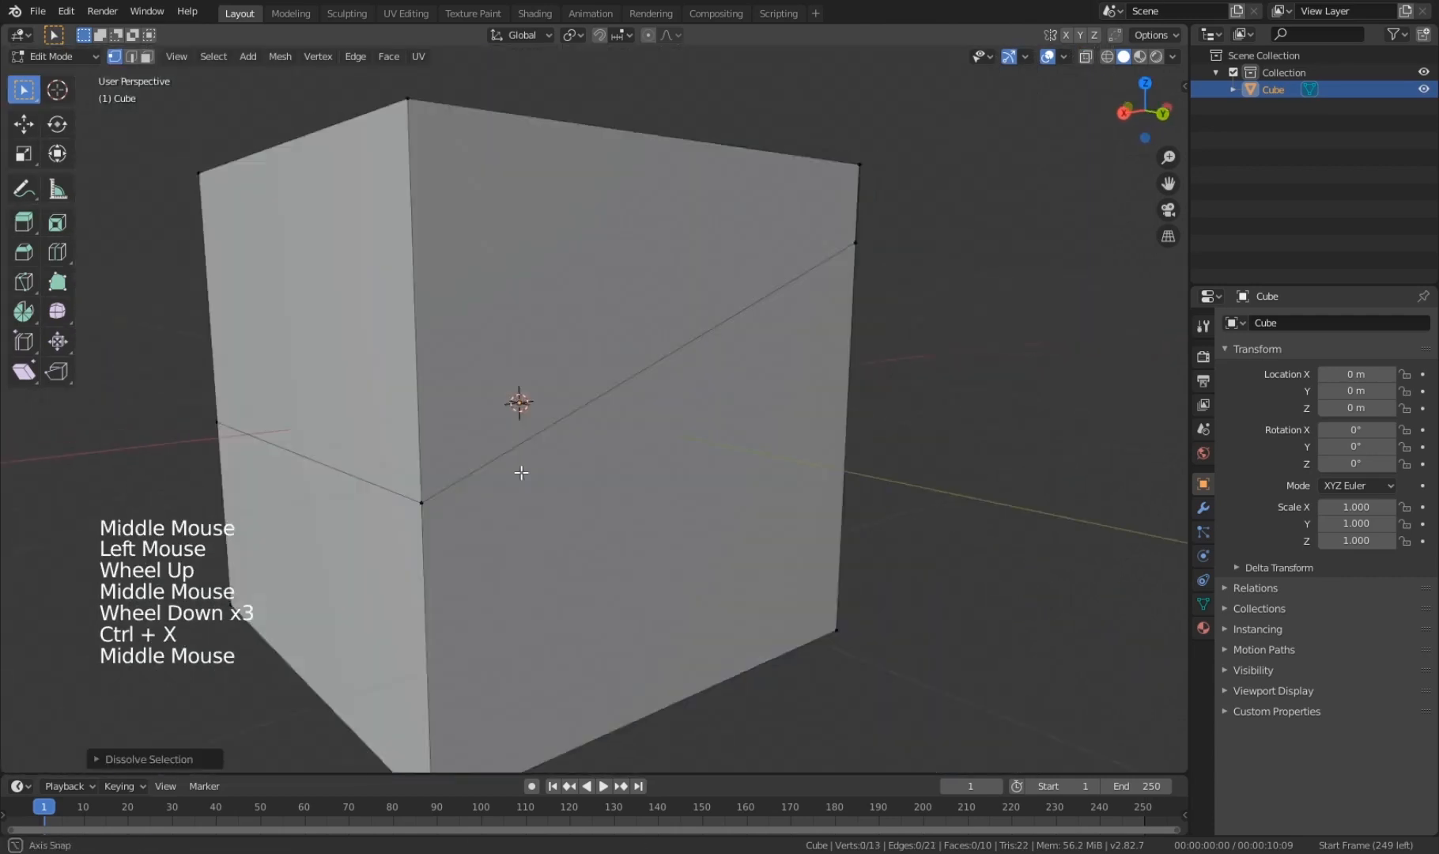
Step: Examine the slope of the cut around the cube in wireframe from the front and right orthographic views
scroll(562, 571, "up", 1)
scroll(562, 572, "down", 3)
key("q")
key("z")
scroll(563, 379, "up", 1)
middle_click_drag(563, 380, 585, 433, "shift")
scroll(514, 476, "up", 3)
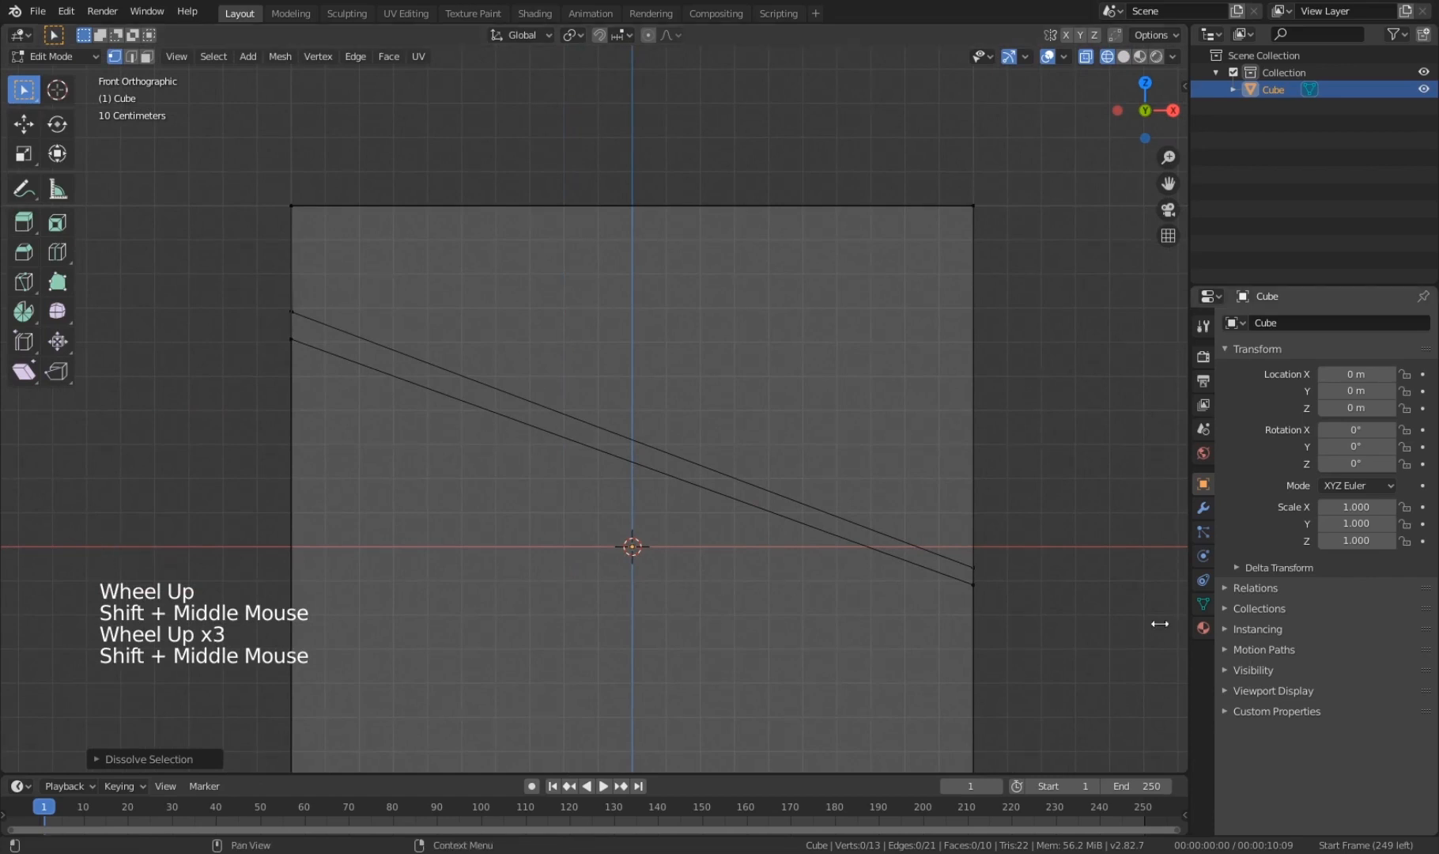
scroll(980, 568, "down", 2)
key("q")
scroll(687, 508, "up", 1)
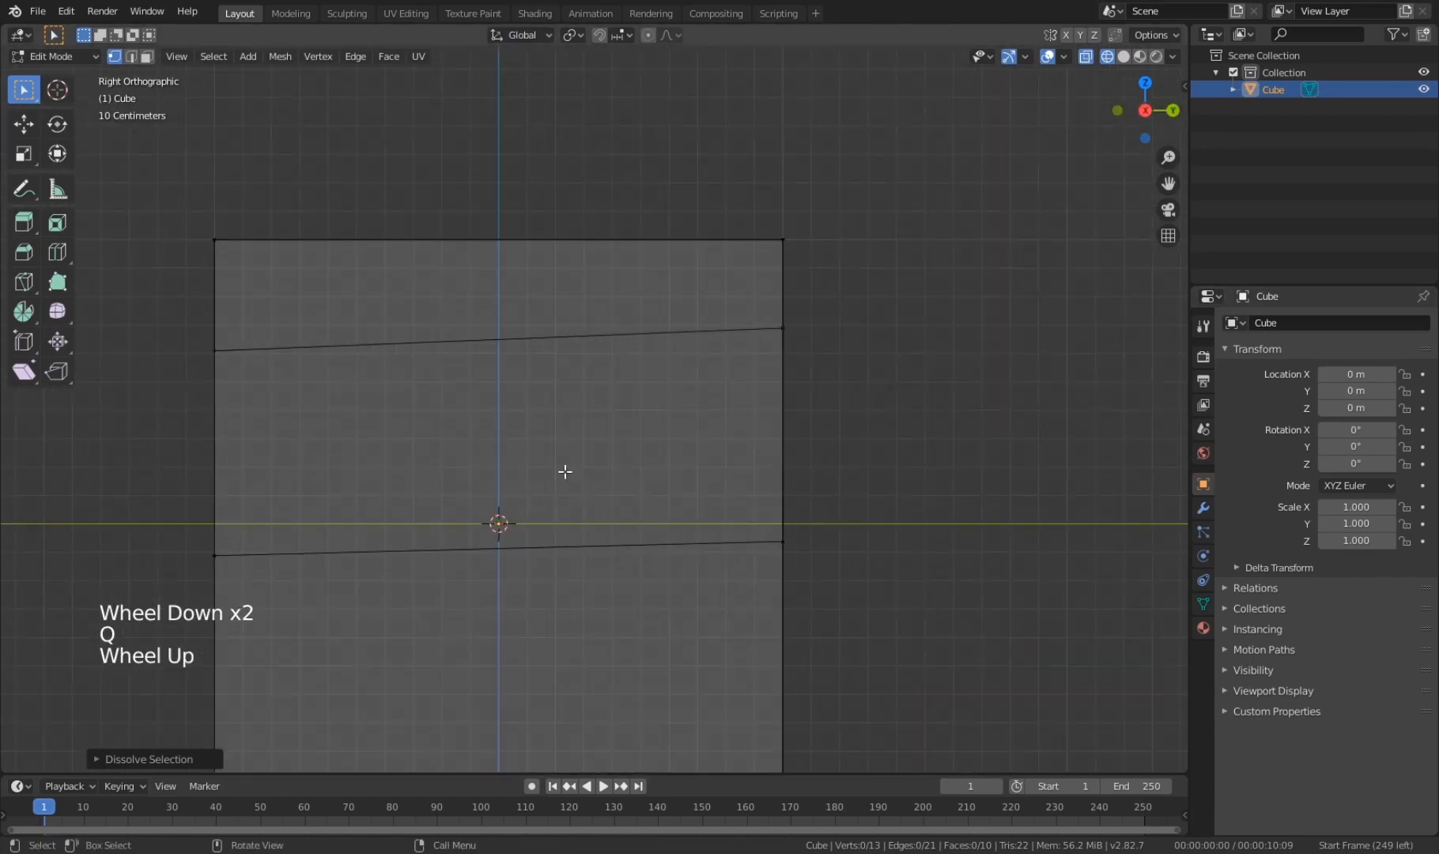
scroll(302, 642, "down", 5)
Step: Select the vertices and edges of the cut loop and flatten it by scaling to 0 along Z
middle_click_drag(316, 633, 629, 463)
left_click(548, 419)
left_click(739, 495, "alt")
middle_click_drag(739, 495, 783, 488)
left_click(498, 344, "shift")
key("s")
key("z")
key("0")
key("Return")
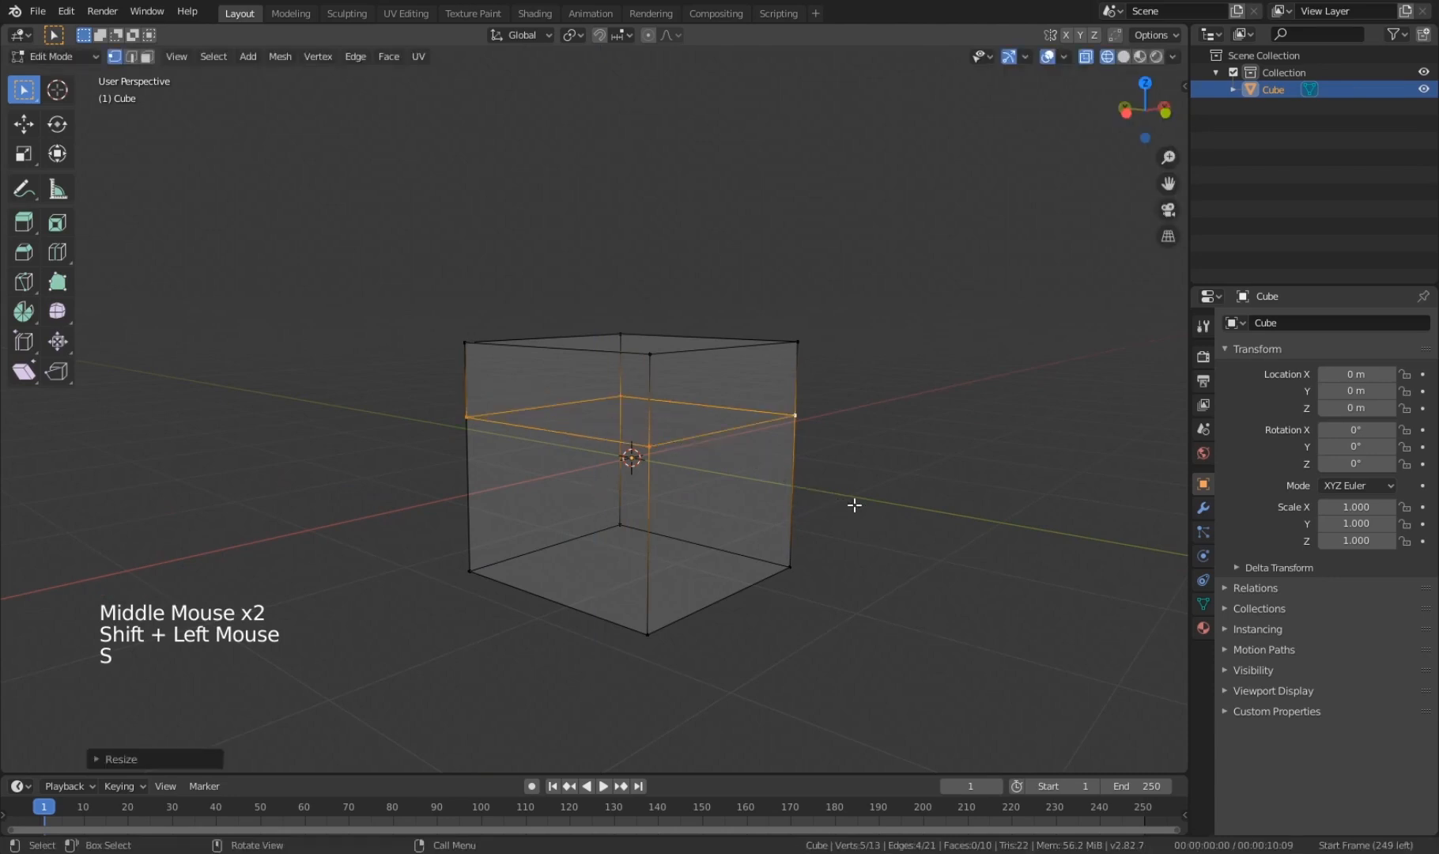
Step: Dissolve the flattened edge loop around the cube
middle_click_drag(854, 504, 867, 485)
scroll(867, 485, "up", 1)
key("g")
right_click(519, 557)
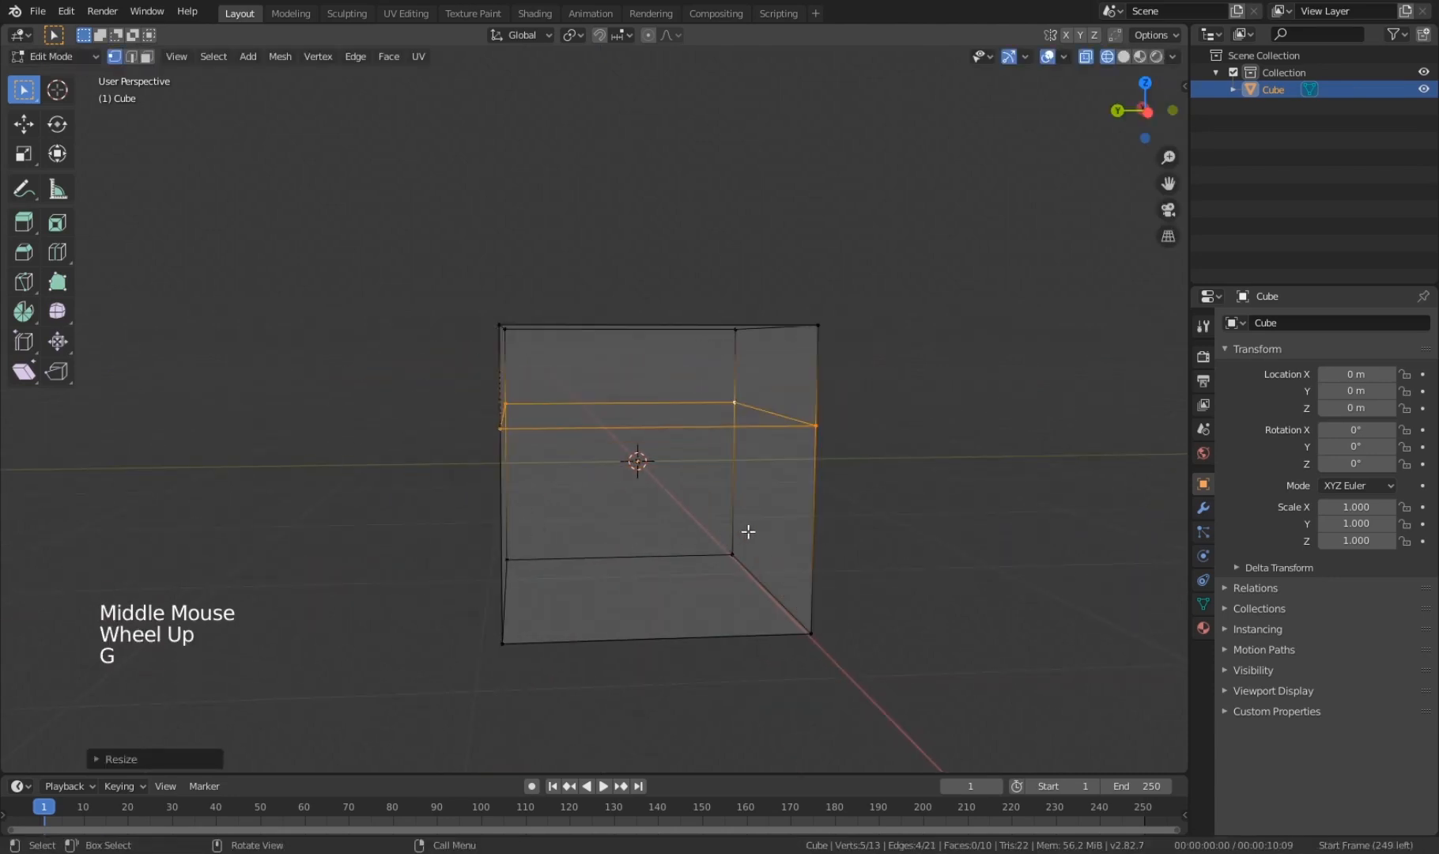
key("ctrl+x")
Step: Return to Object Mode, delete the cube, and add another default cube
middle_click_drag(751, 529, 771, 529)
key("Tab")
key("x")
key("shift+a")
mouse_move(719, 415)
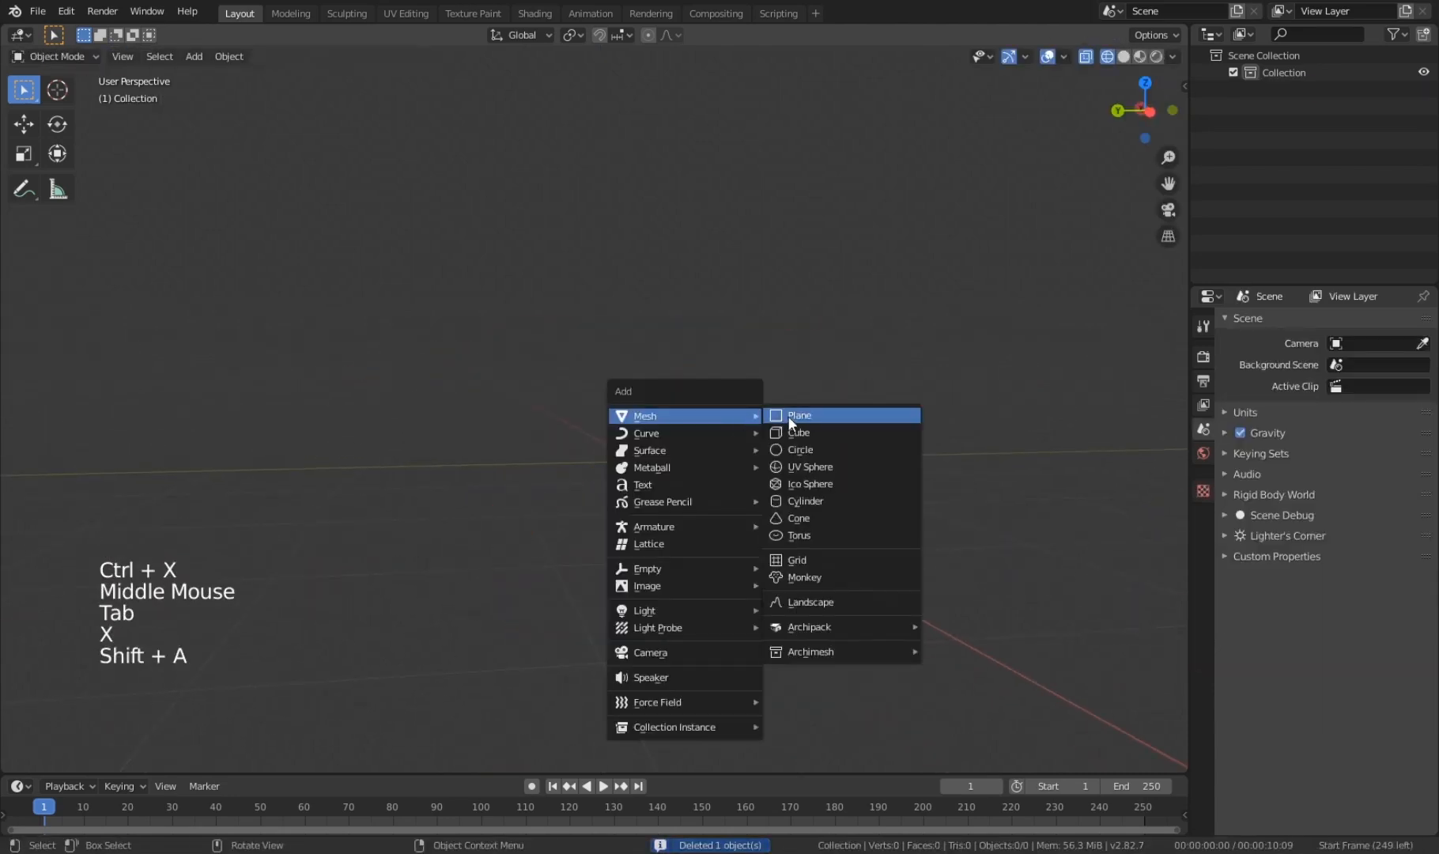
left_click(795, 432)
Step: Enter Edit Mode on the cube with solid shading, deselect all geometry, and switch to top orthographic view
middle_click_drag(800, 432, 845, 495)
key("Tab")
key("q")
key("z")
key("q")
middle_click_drag(868, 412, 787, 432)
key("alt+a")
key("q")
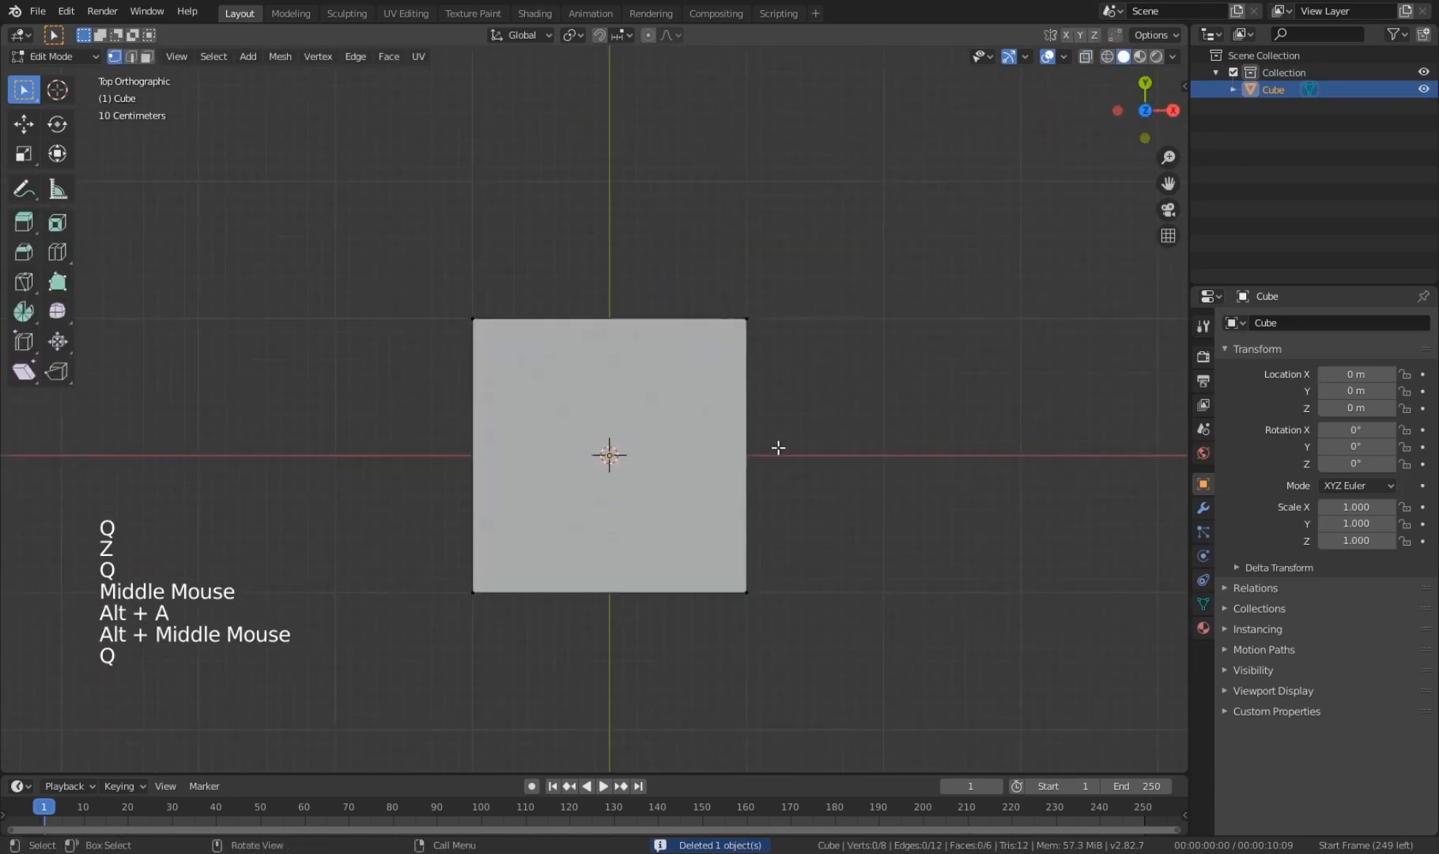
Step: Cut diagonally across the cube in top view using the Knife tool with cut through enabled, so hidden faces are included
key("k")
left_click(385, 346)
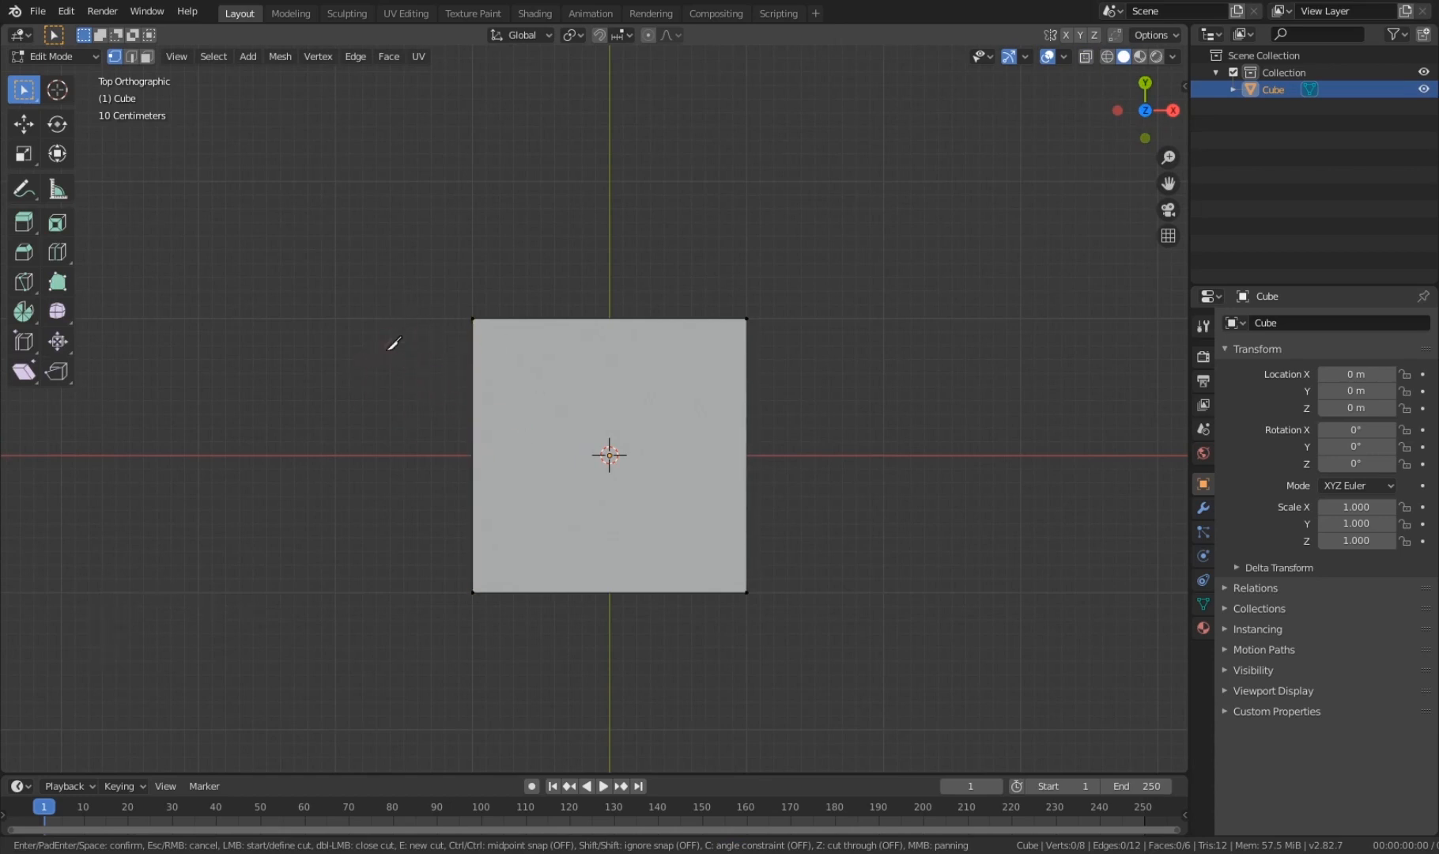
key("z")
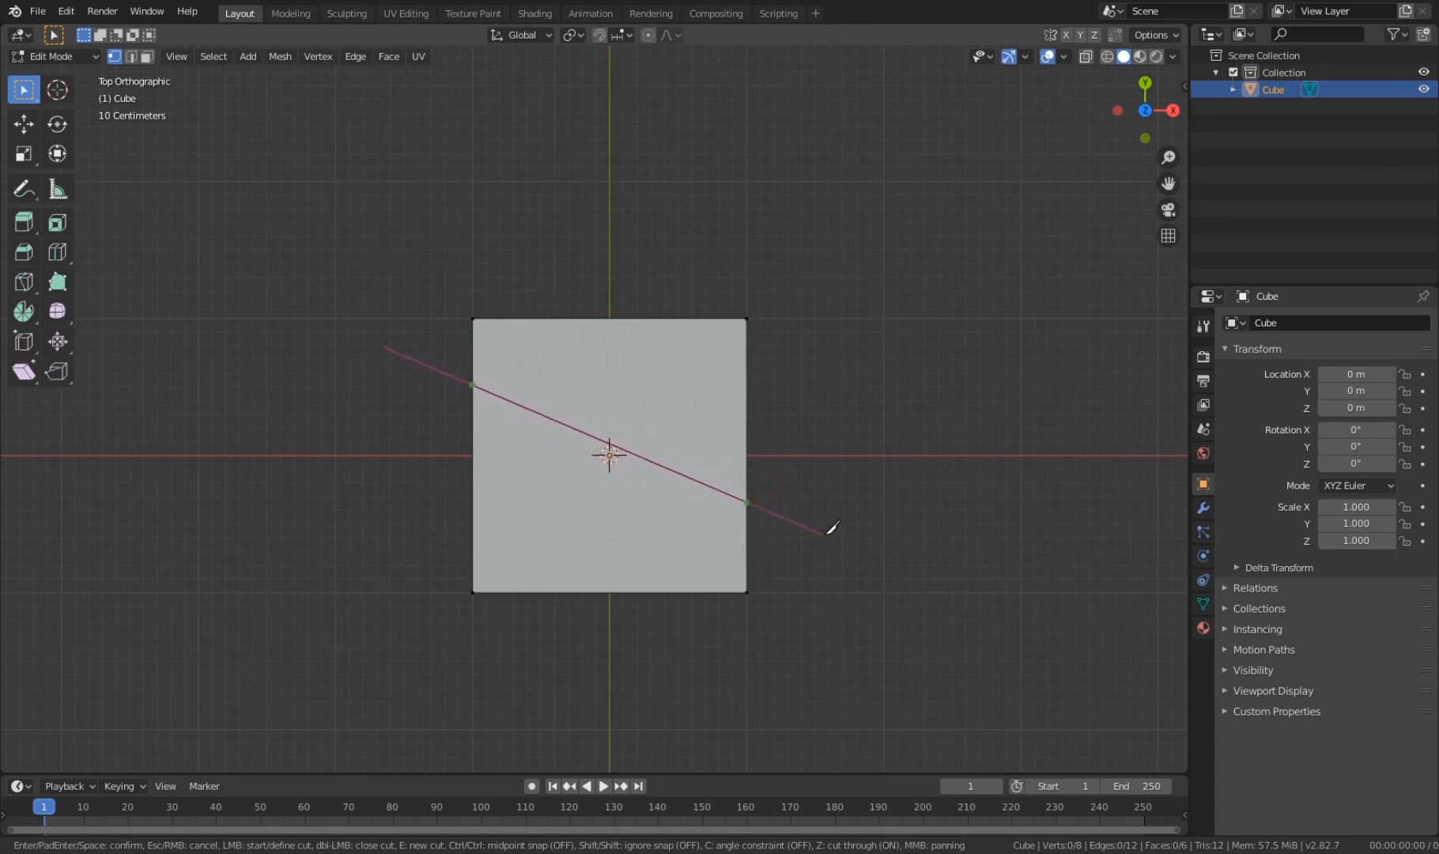
middle_click_drag(833, 527, 933, 408)
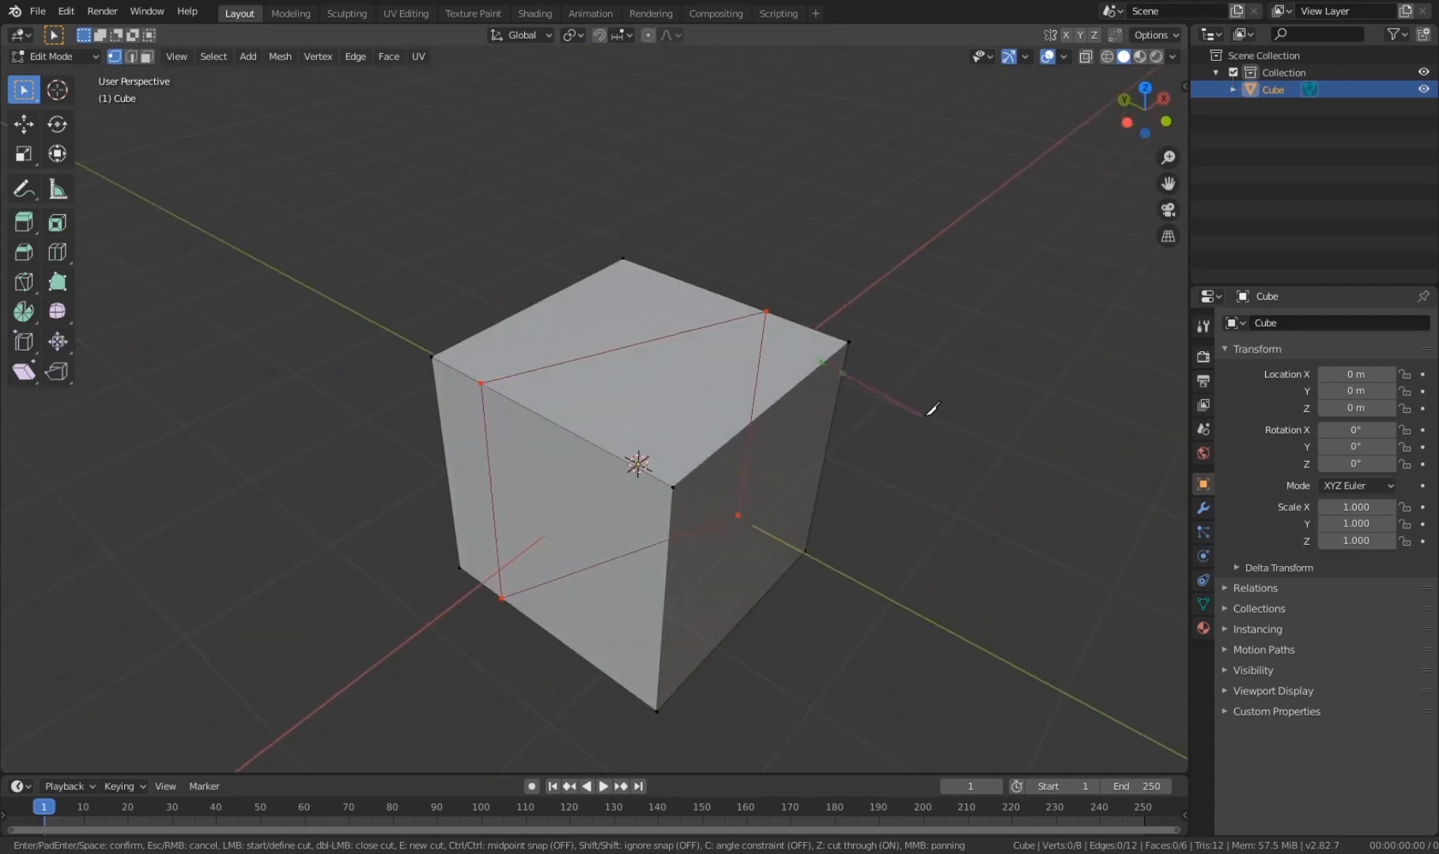
middle_click_drag(922, 483, 823, 466)
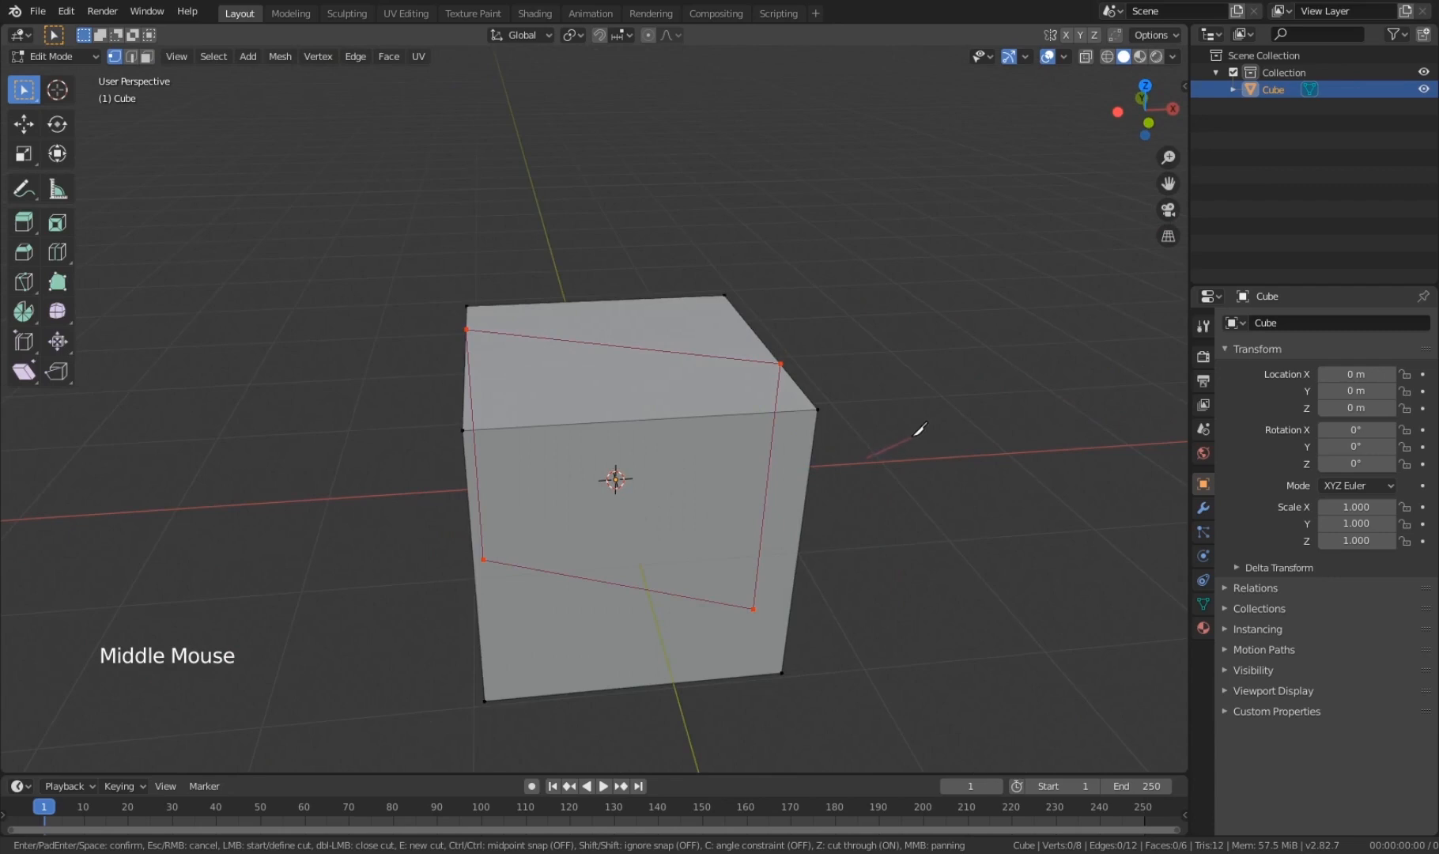
middle_click_drag(917, 430, 770, 405)
middle_click_drag(553, 141, 303, 655)
key("Return")
middle_click_drag(411, 646, 696, 497)
middle_click_drag(695, 496, 672, 411)
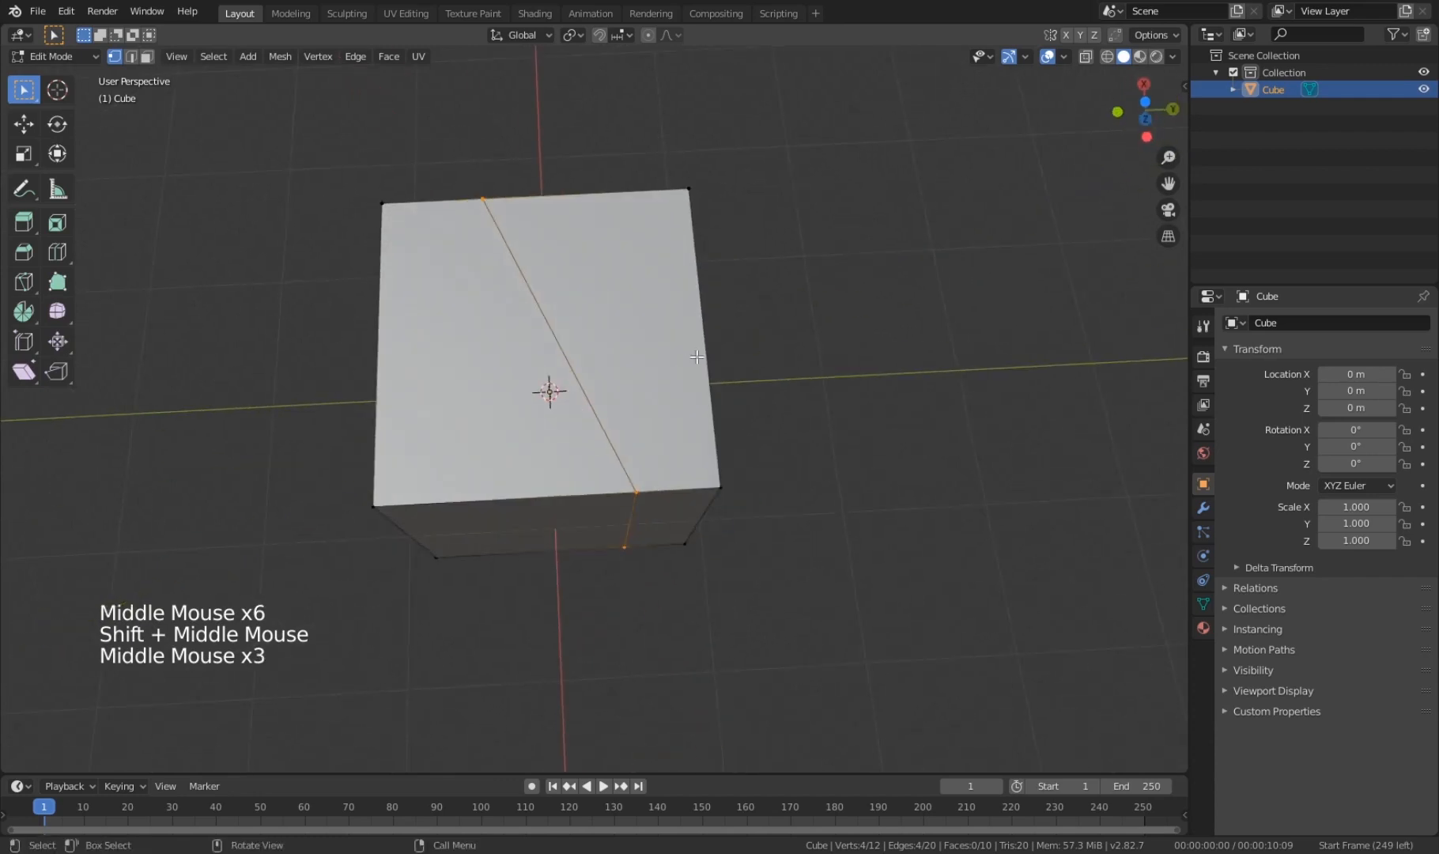
Step: Deselect the geometry and examine the through-cut in wireframe shading from the top and at an angle
key("q")
key("z")
key("q")
left_click(879, 236)
key("alt+a")
key("z")
scroll(430, 420, "up", 4)
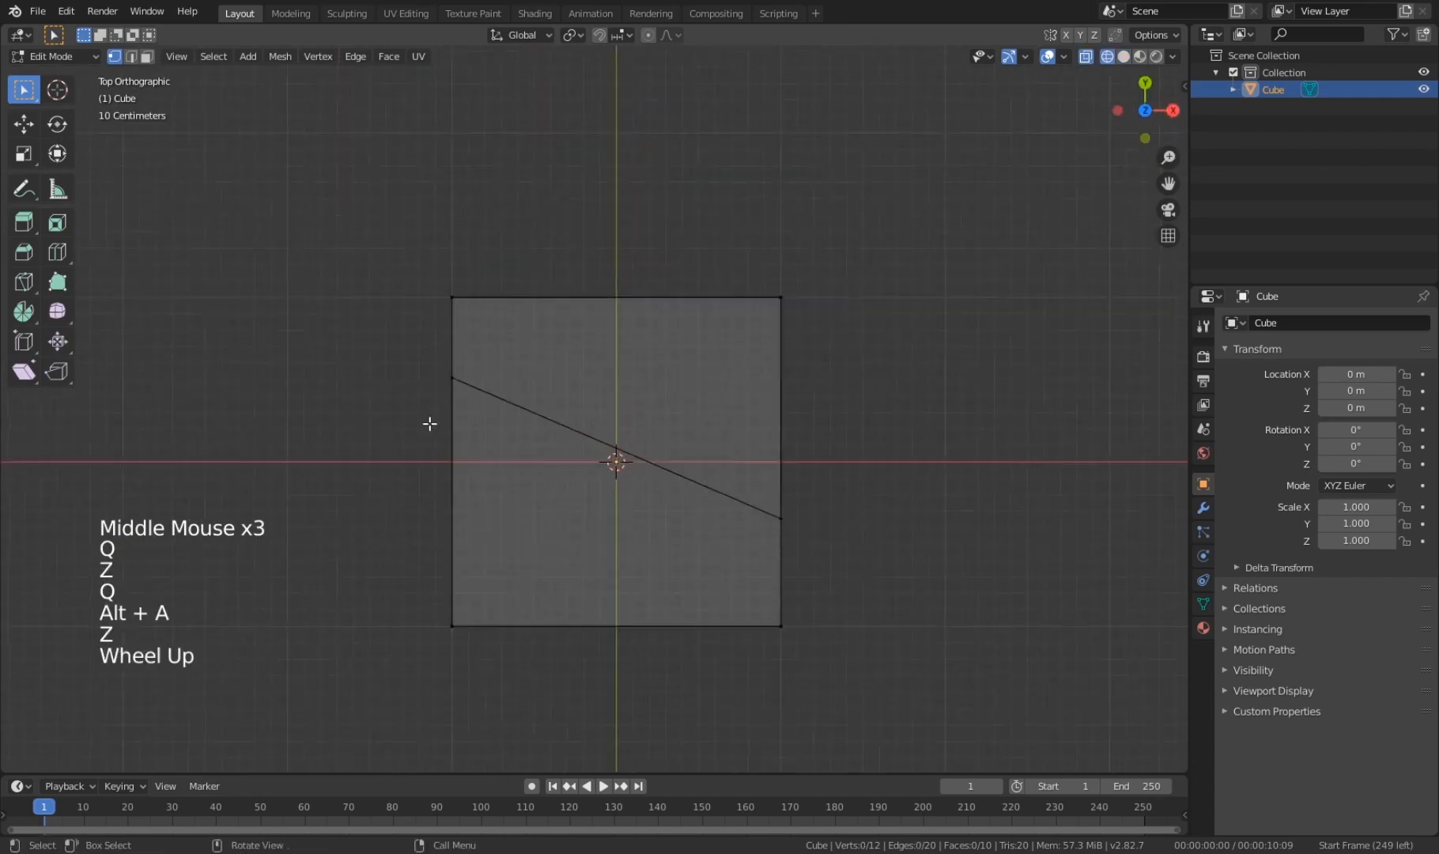
scroll(716, 543, "down", 3)
middle_click_drag(717, 543, 547, 378, "shift")
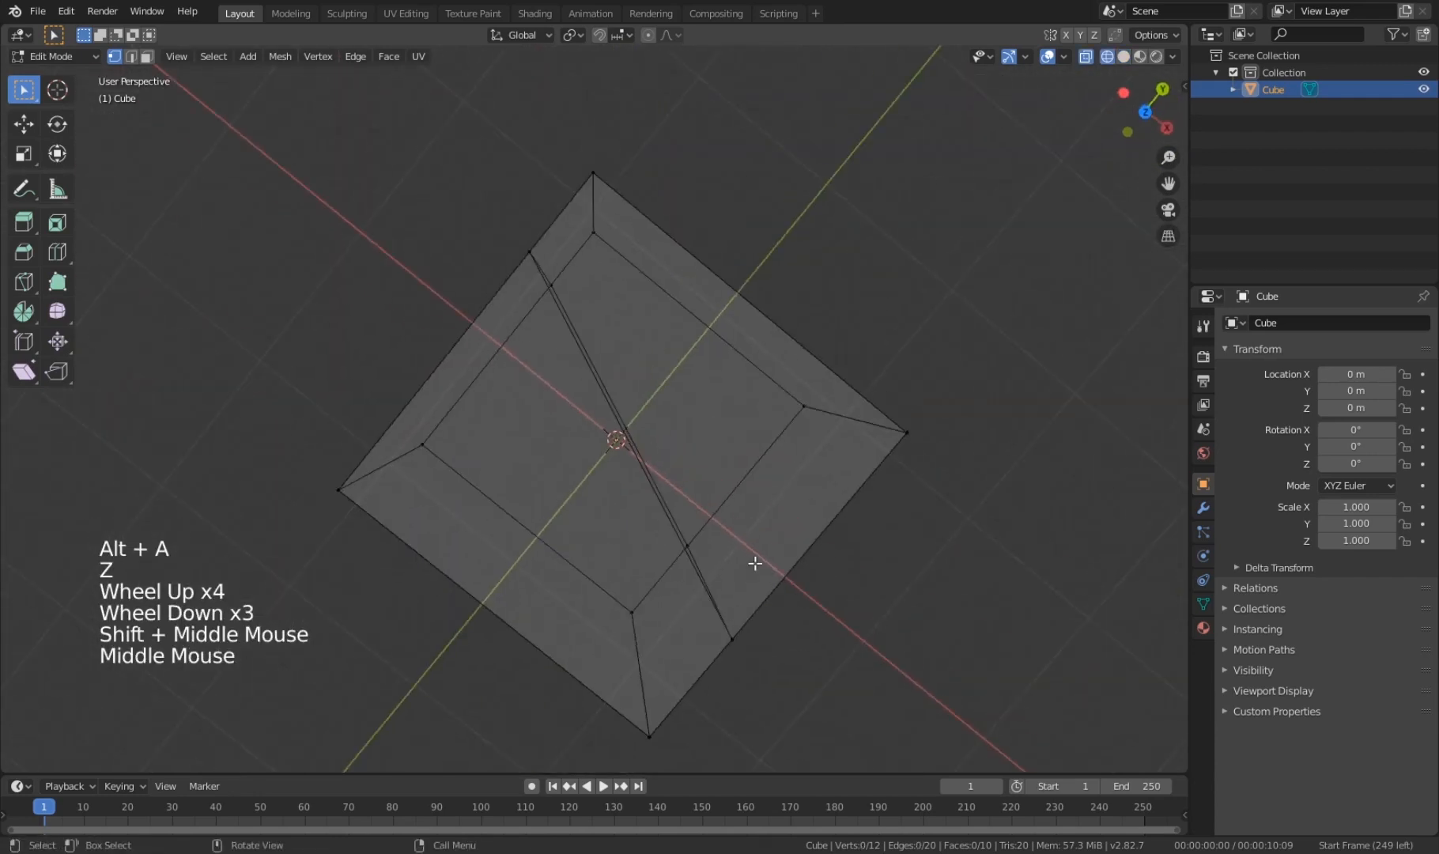
middle_click_drag(755, 562, 723, 506)
key("q")
scroll(771, 408, "down", 3)
middle_click_drag(771, 407, 752, 533)
scroll(724, 520, "down", 2)
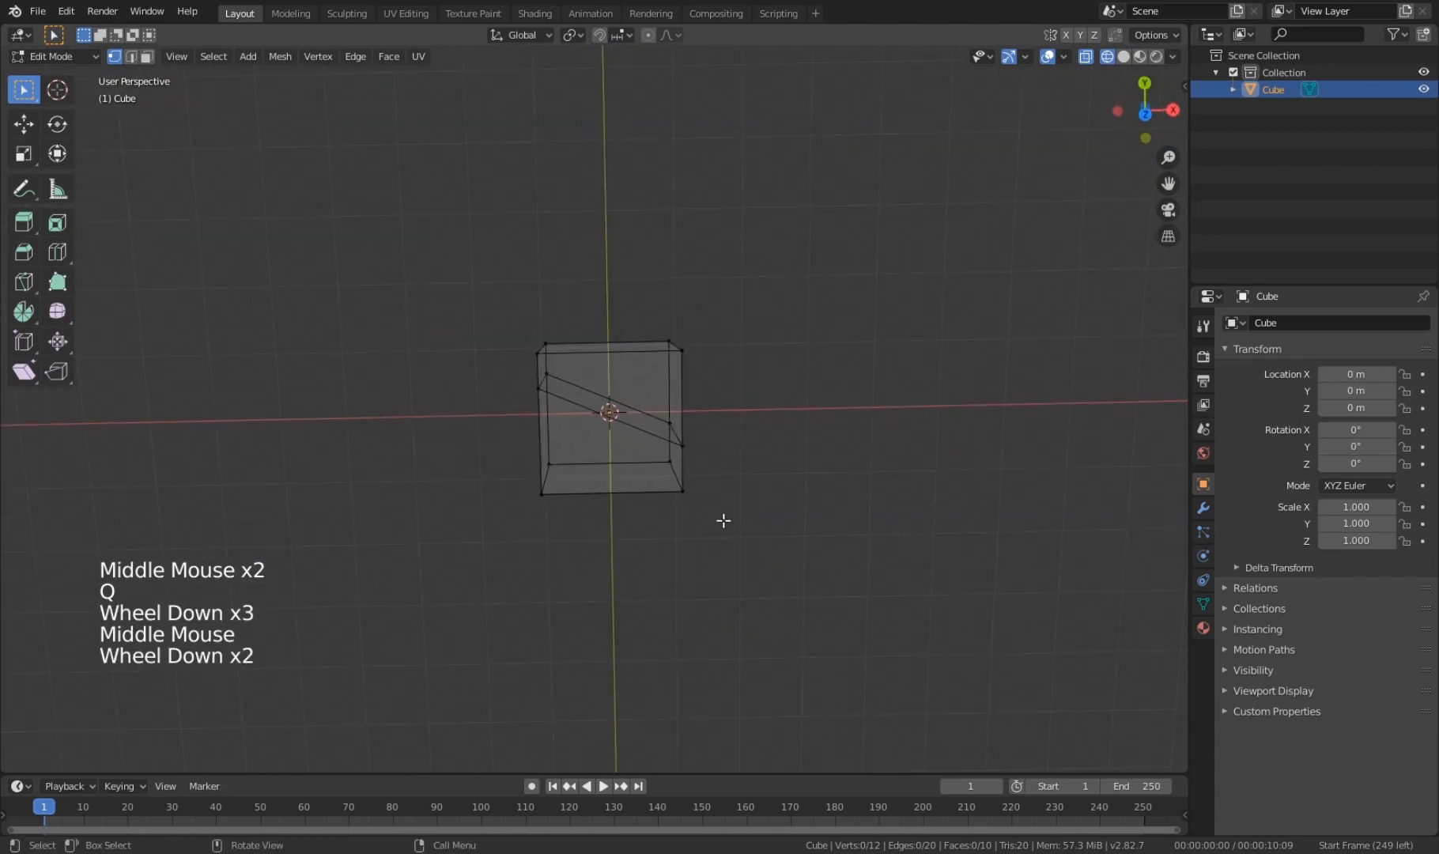
Step: Return to Object Mode, delete the cut cube, and add another default cube
key("Tab")
scroll(405, 520, "up", 3)
key("q")
key("x")
left_click(627, 474)
key("shift+a")
mouse_move(693, 358)
left_click(748, 370)
Step: Enter Edit Mode on the new cube with solid shading in front orthographic view, and deselect all geometry
scroll(685, 469, "up", 1)
key("Tab")
key("shift+z")
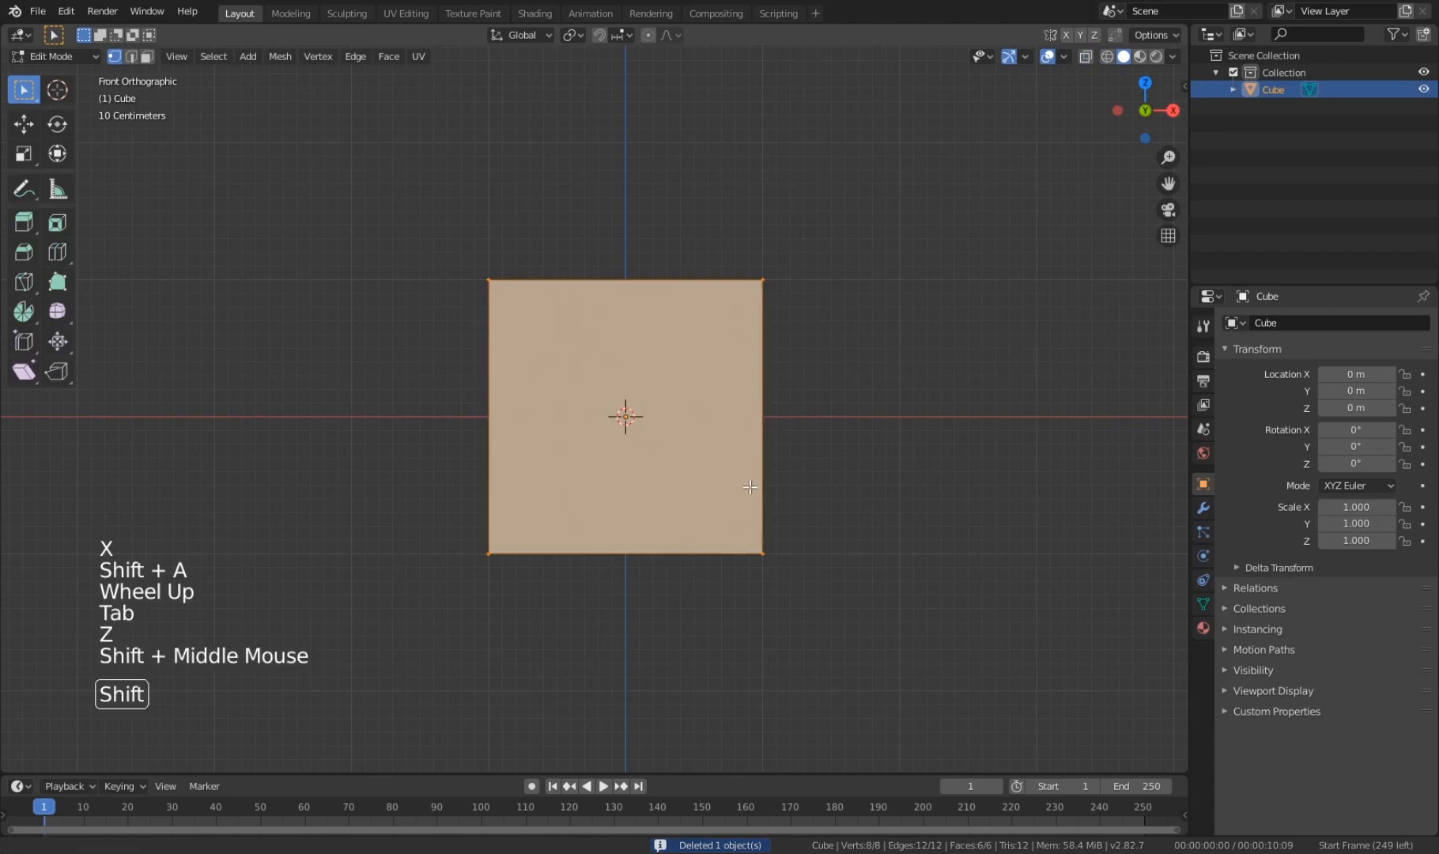
middle_click_drag(751, 478, 742, 510, "shift")
key("alt+a")
key("k")
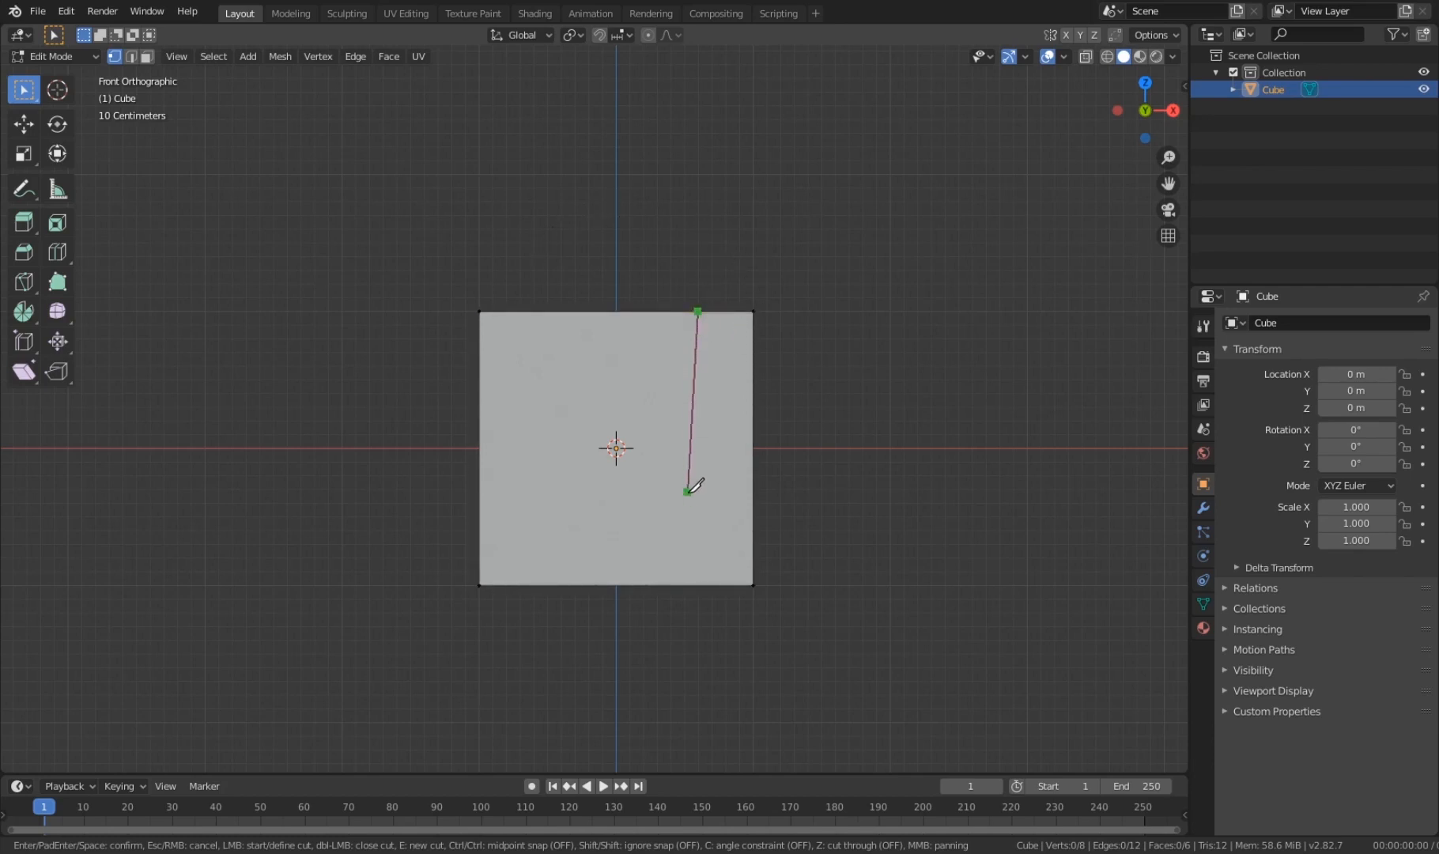
key("c")
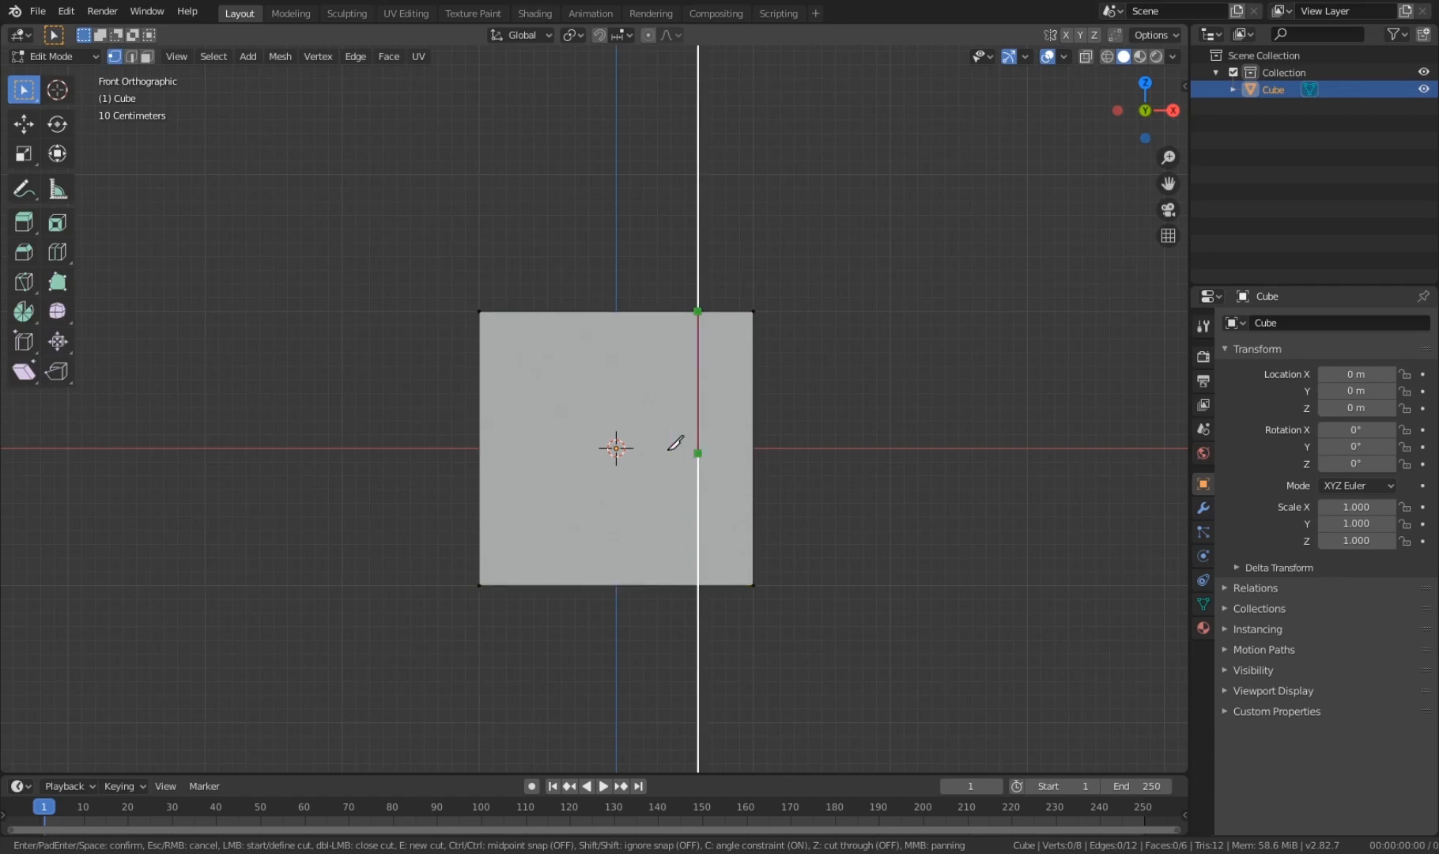
key("Escape")
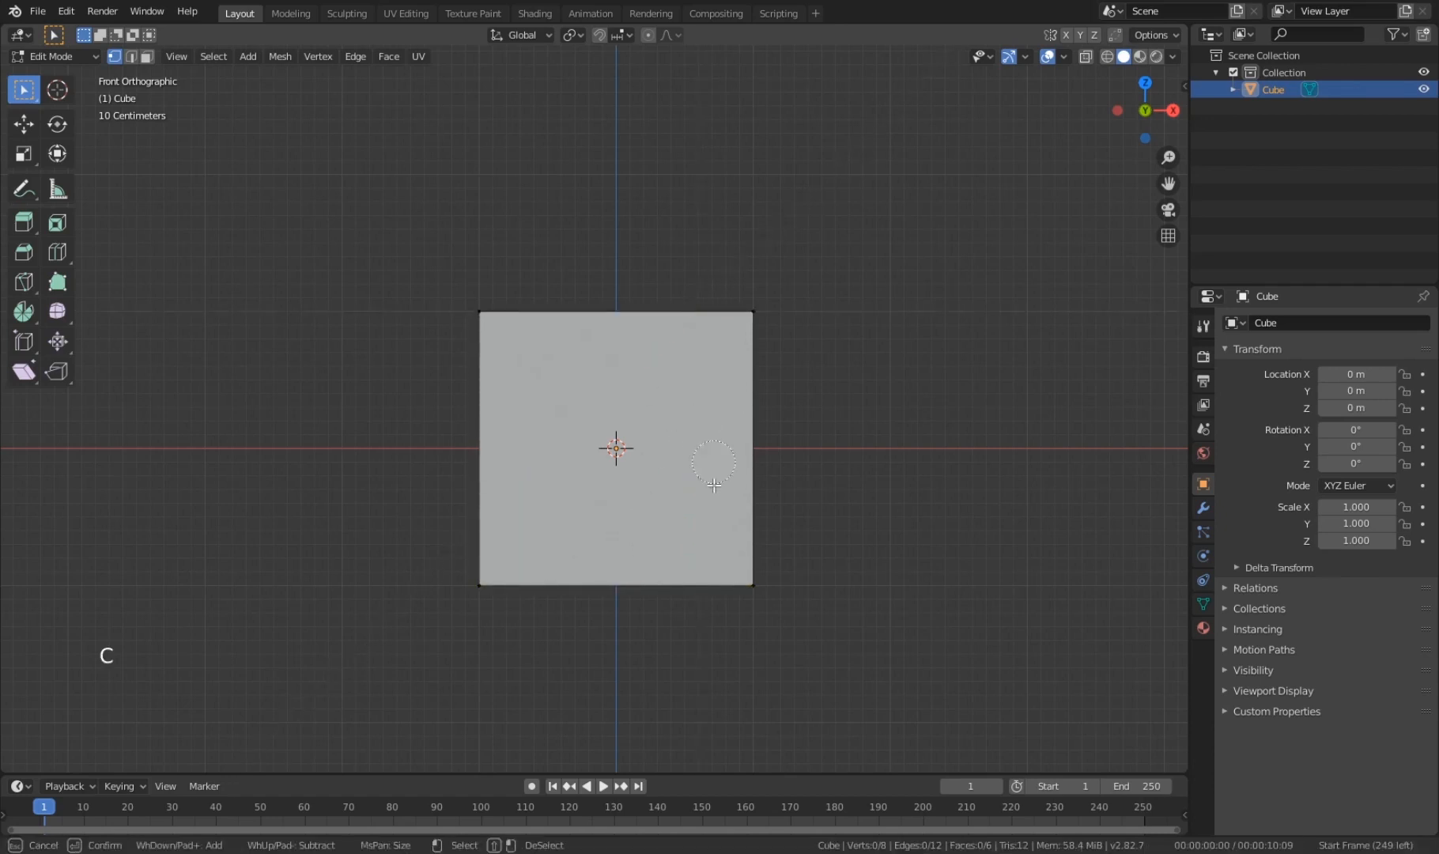
Step: Knife a straight vertical cut from the front face's upper edge to its lower edge, using the angle constraint
key("k")
left_click(712, 310)
key("c")
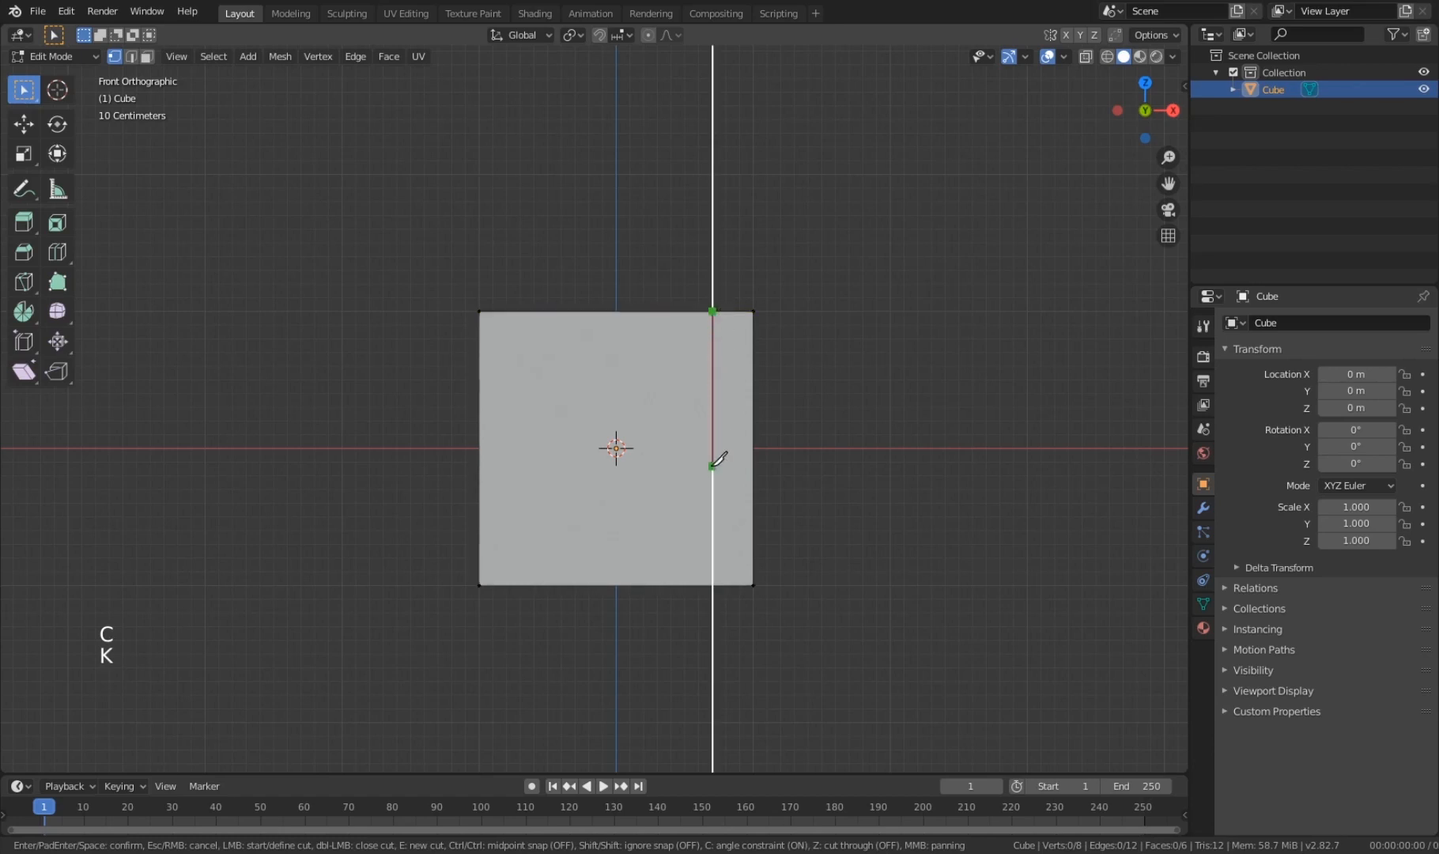
left_click(712, 585)
key("Return")
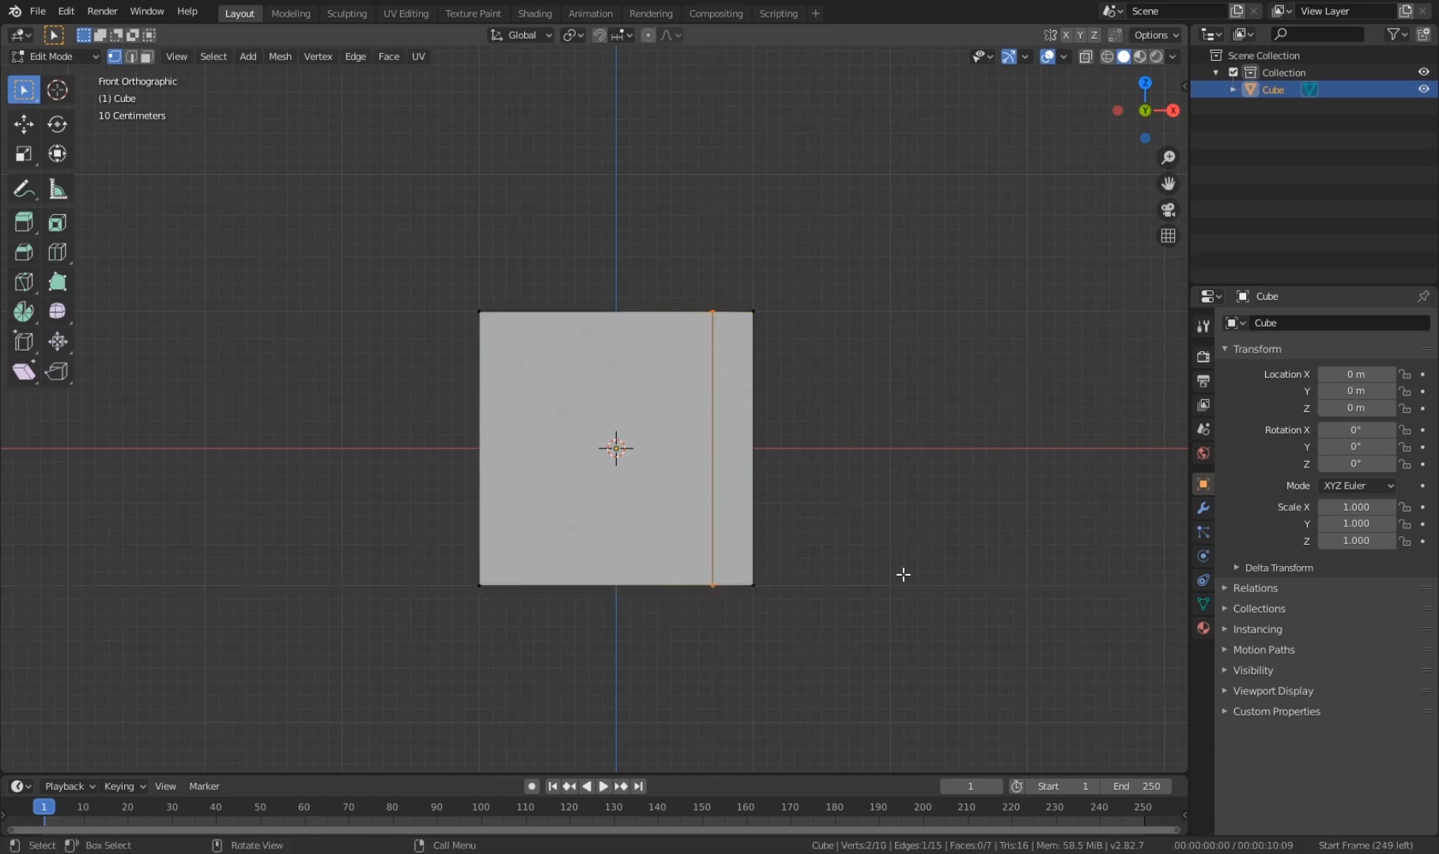
middle_click_drag(902, 578, 804, 568)
middle_click_drag(529, 268, 595, 474)
Step: Deselect and knife an angle-constrained diagonal from the front face's right edge to its lower edge, crossing the vertical cut
key("q")
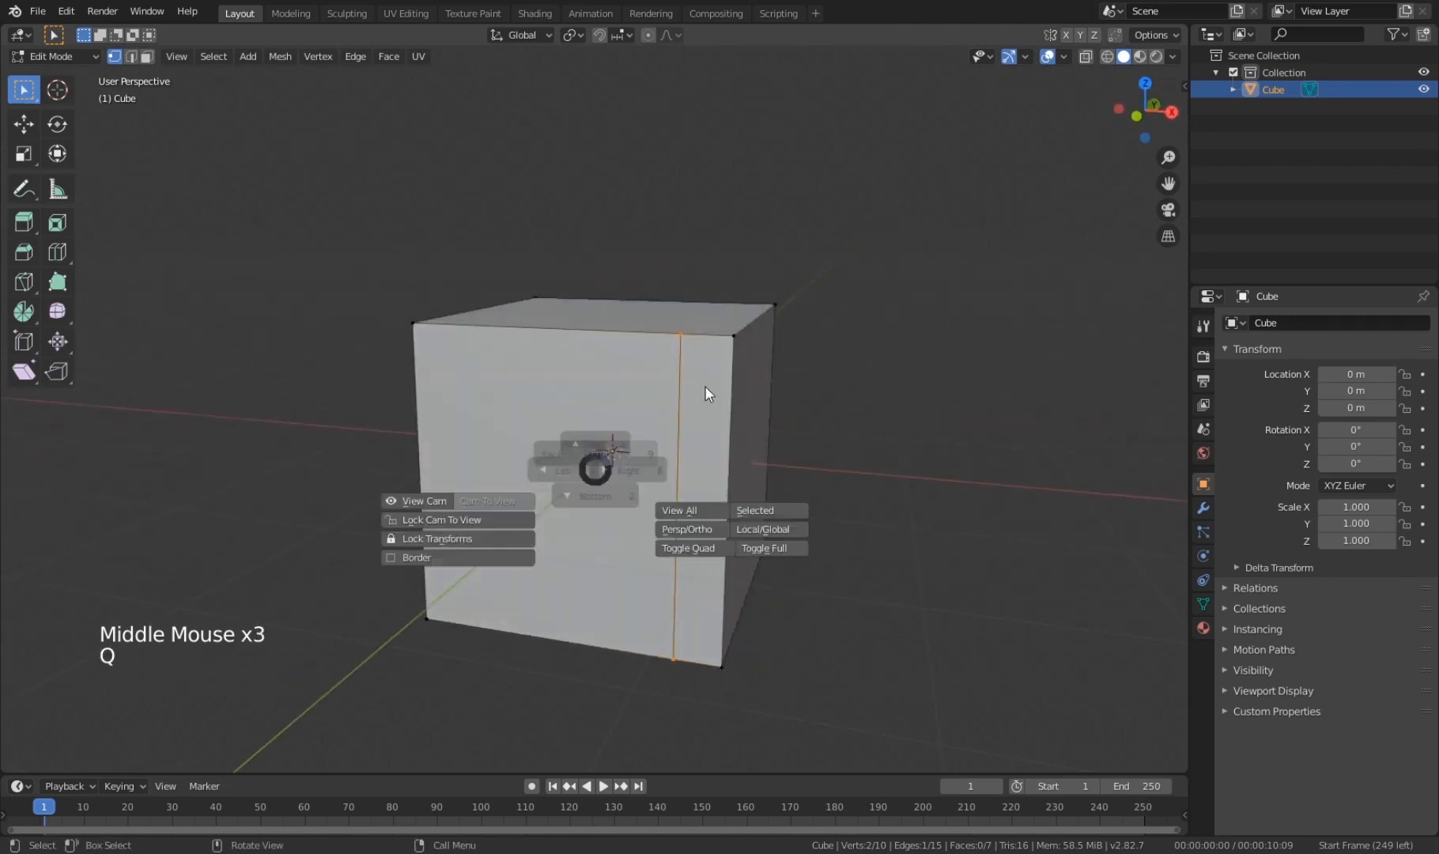
key("alt+a")
key("k")
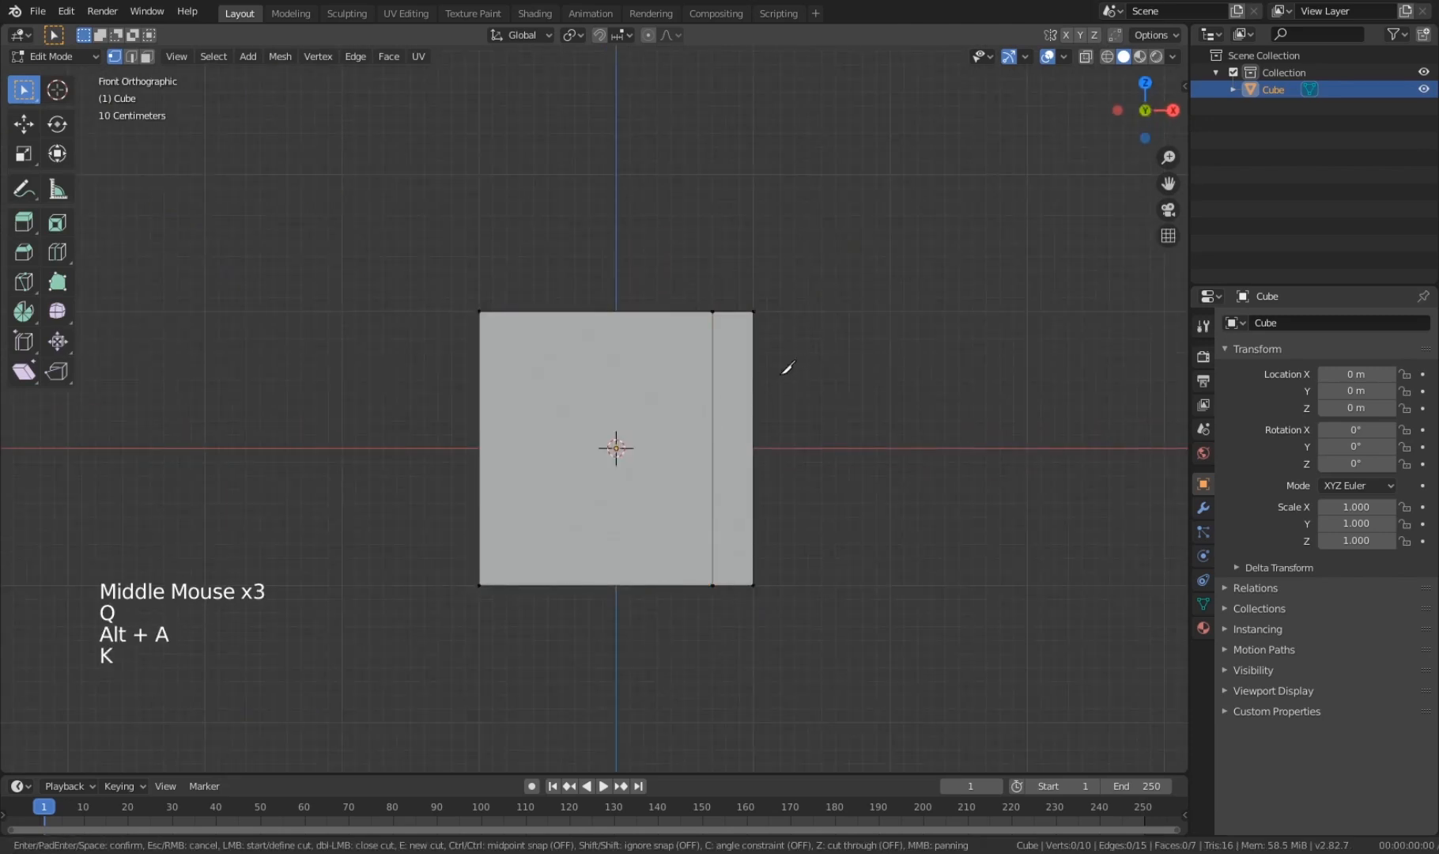
key("c")
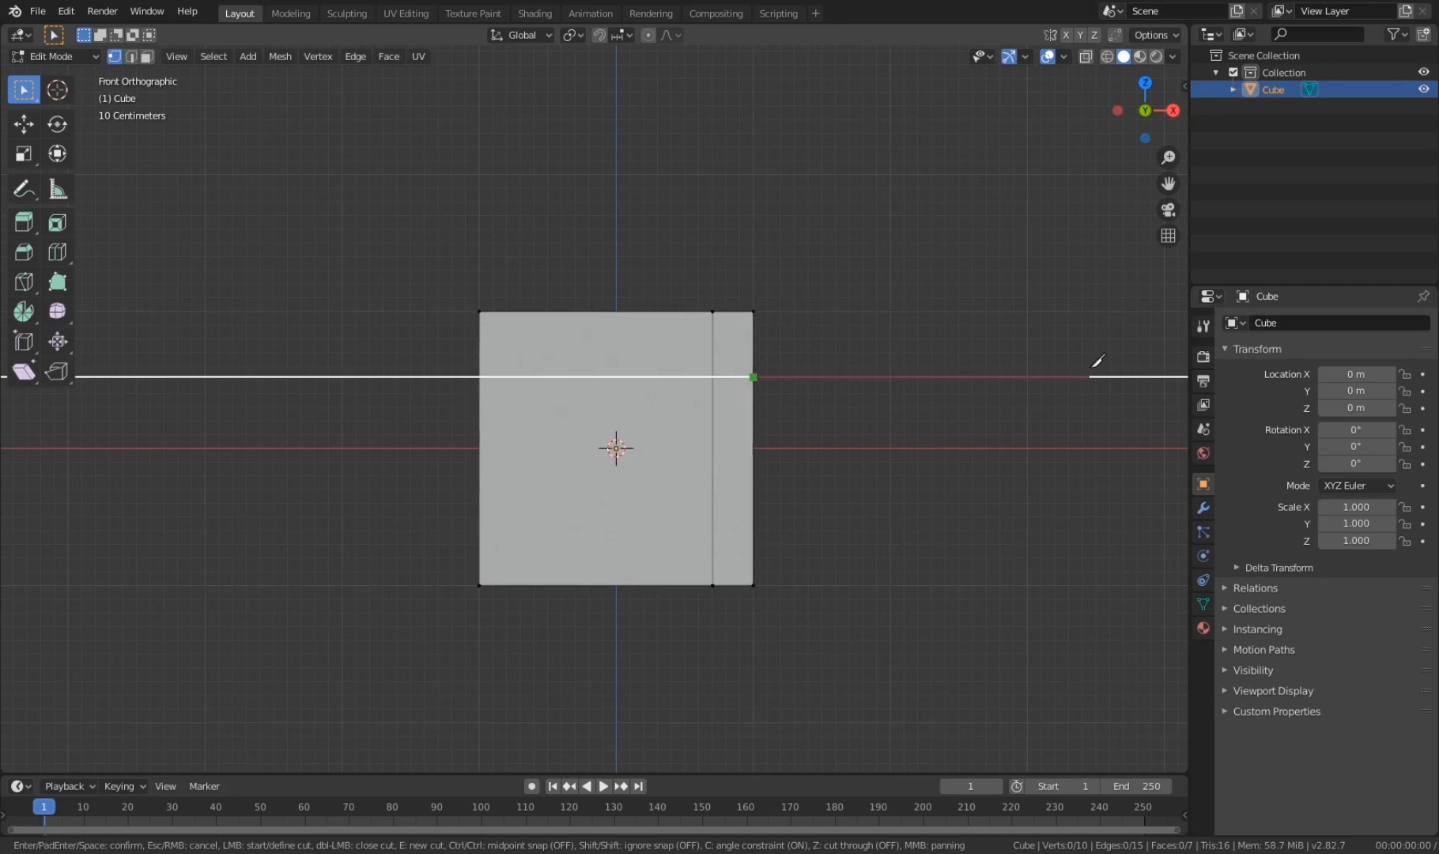
left_click(415, 644)
key("Return")
middle_click_drag(746, 587, 806, 501)
middle_click_drag(773, 339, 758, 366)
middle_click_drag(550, 547, 541, 496)
scroll(541, 497, "up", 1)
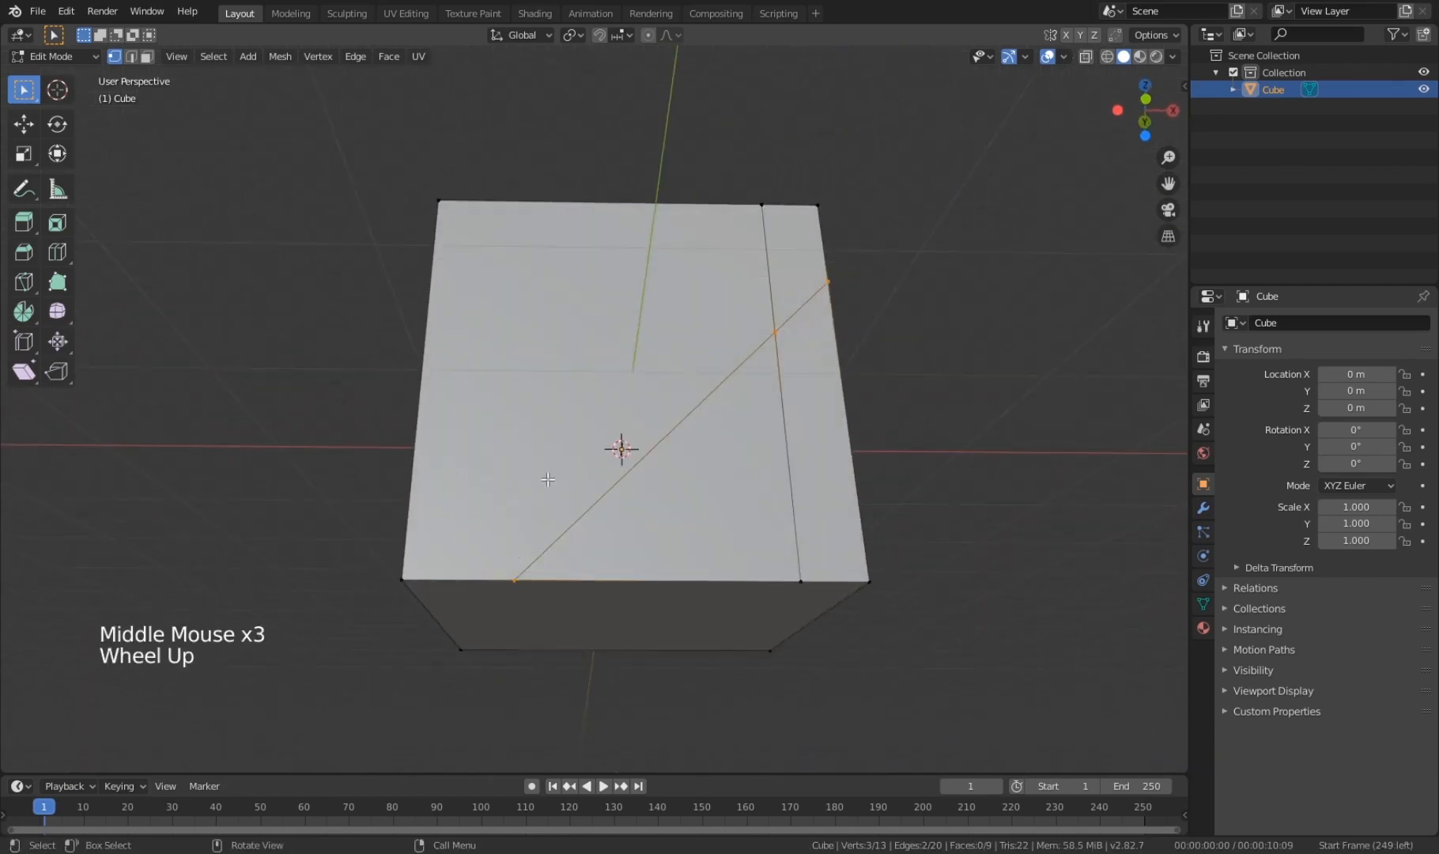
Step: Start a freeform Knife cut on the cube's top face with several closely spaced points
scroll(632, 533, "down", 3)
middle_click_drag(632, 533, 483, 486)
scroll(639, 558, "up", 3)
scroll(712, 545, "down", 3)
scroll(725, 542, "up", 2)
key("k")
scroll(532, 434, "up", 1)
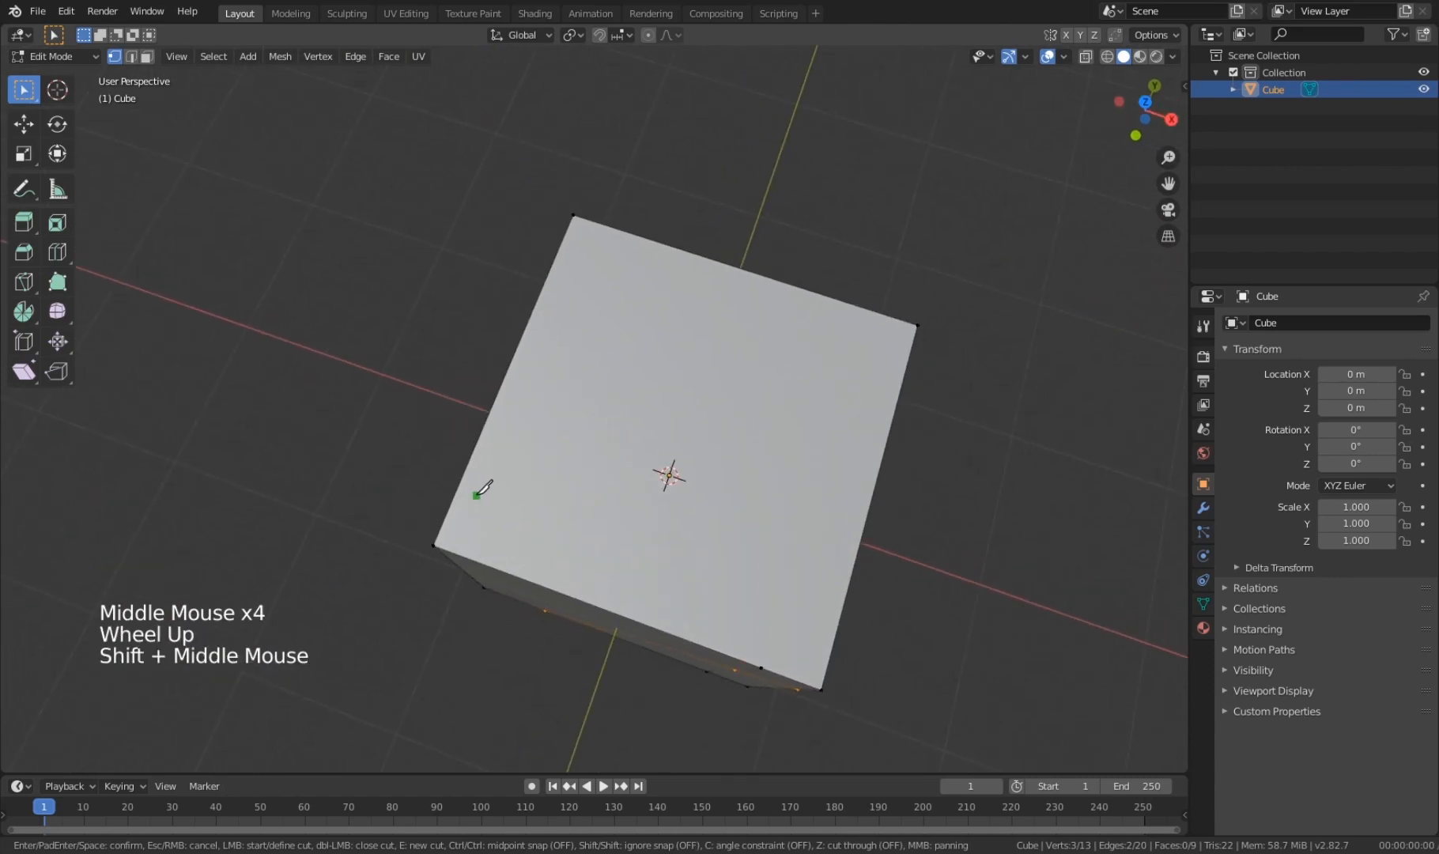
middle_click_drag(668, 445, 625, 563, "shift")
scroll(743, 540, "up", 1)
mouse_move(624, 563)
middle_mouse_down()
mouse_move(581, 572)
mouse_move(605, 545)
middle_mouse_up()
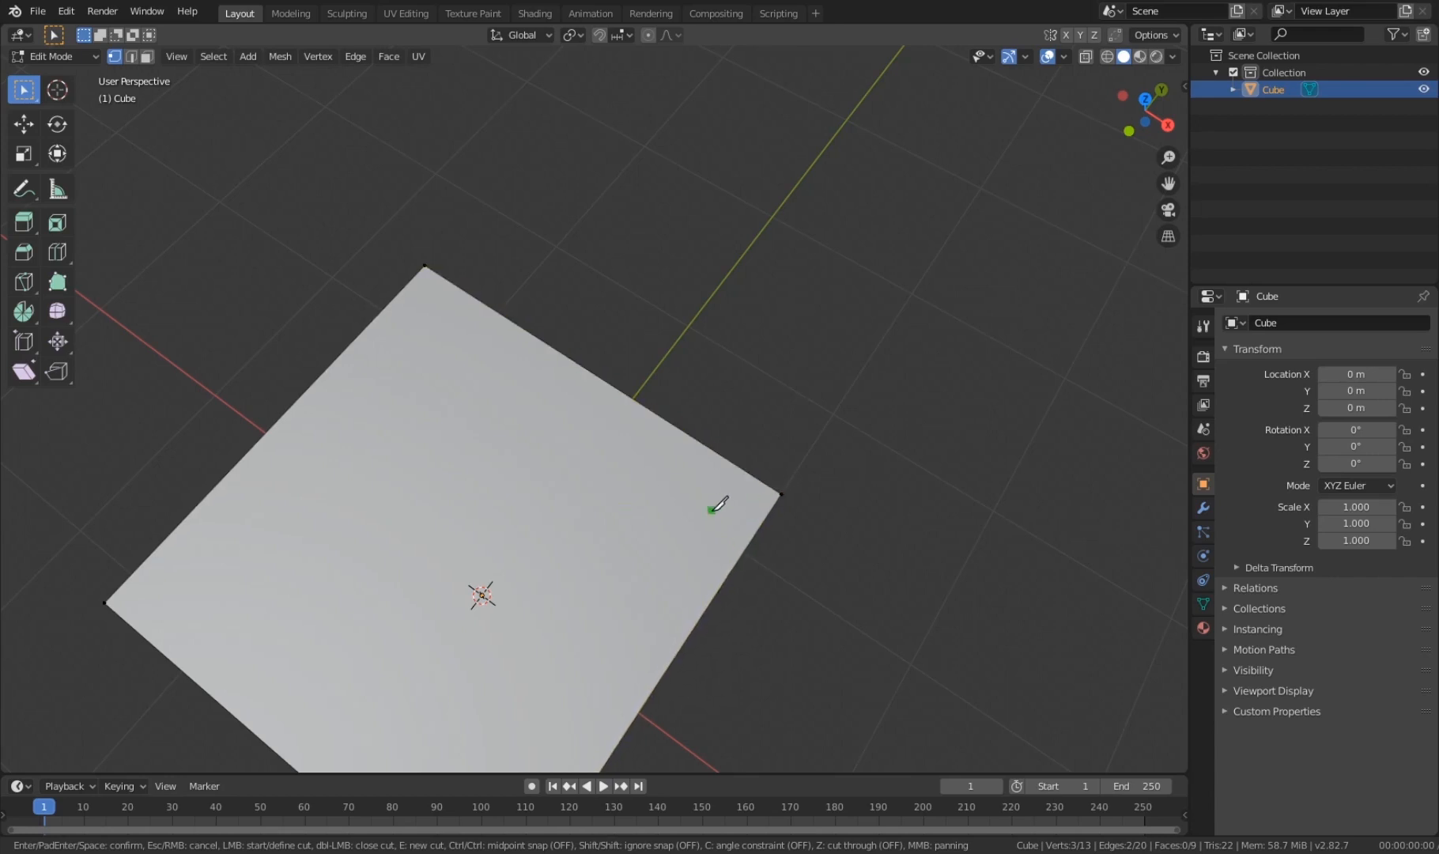
middle_click_drag(722, 502, 523, 530)
scroll(590, 520, "up", 2)
middle_click_drag(590, 520, 620, 498)
key("k")
middle_click_drag(671, 338, 675, 318)
key("k")
middle_click_drag(652, 244, 632, 472)
scroll(625, 380, "up", 1)
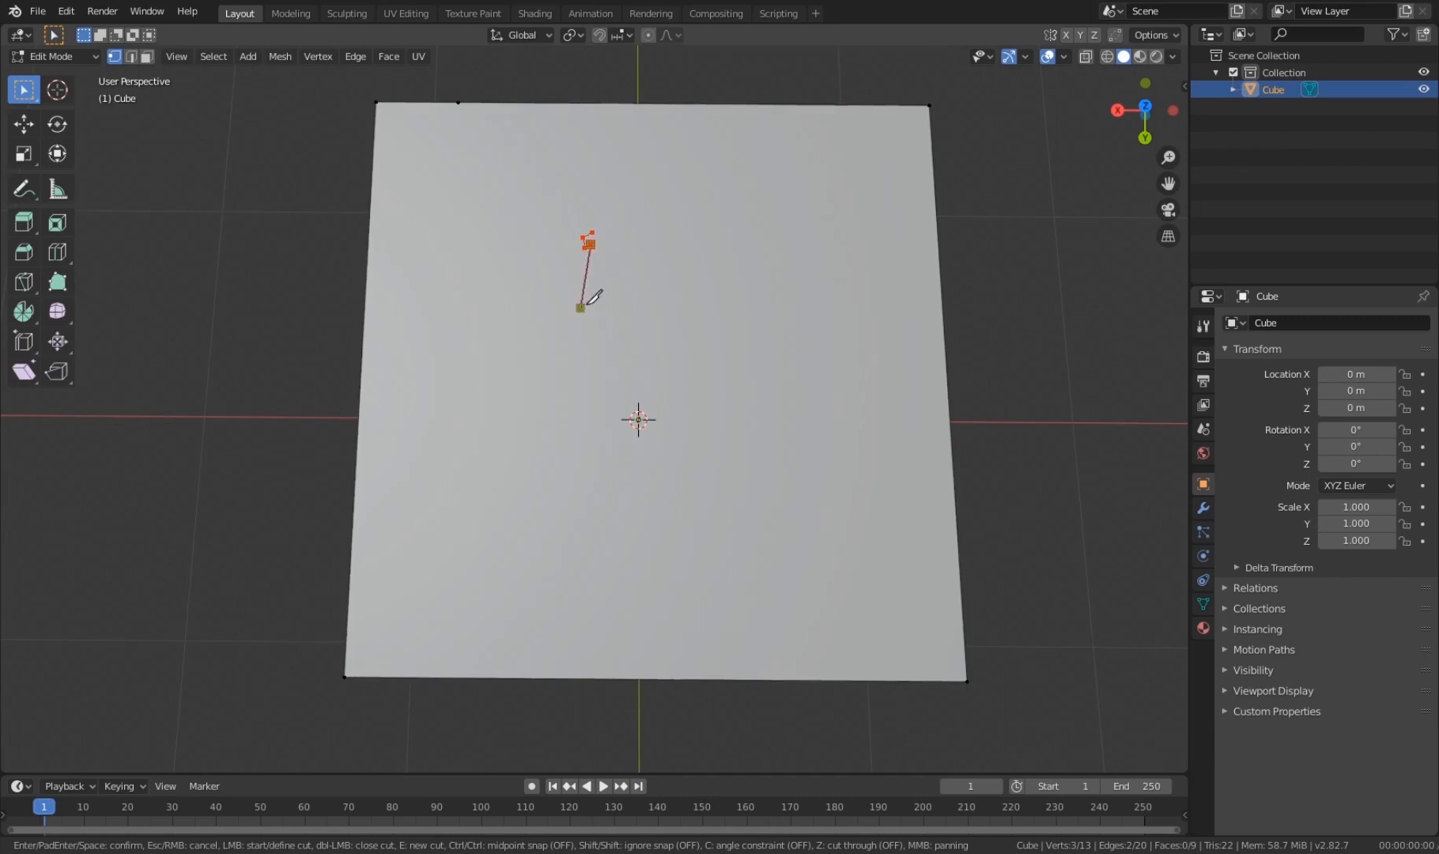
Step: Continue the freeform cut across the top face with snapping ignored, ending it at a corner
middle_click_drag(627, 329, 690, 417)
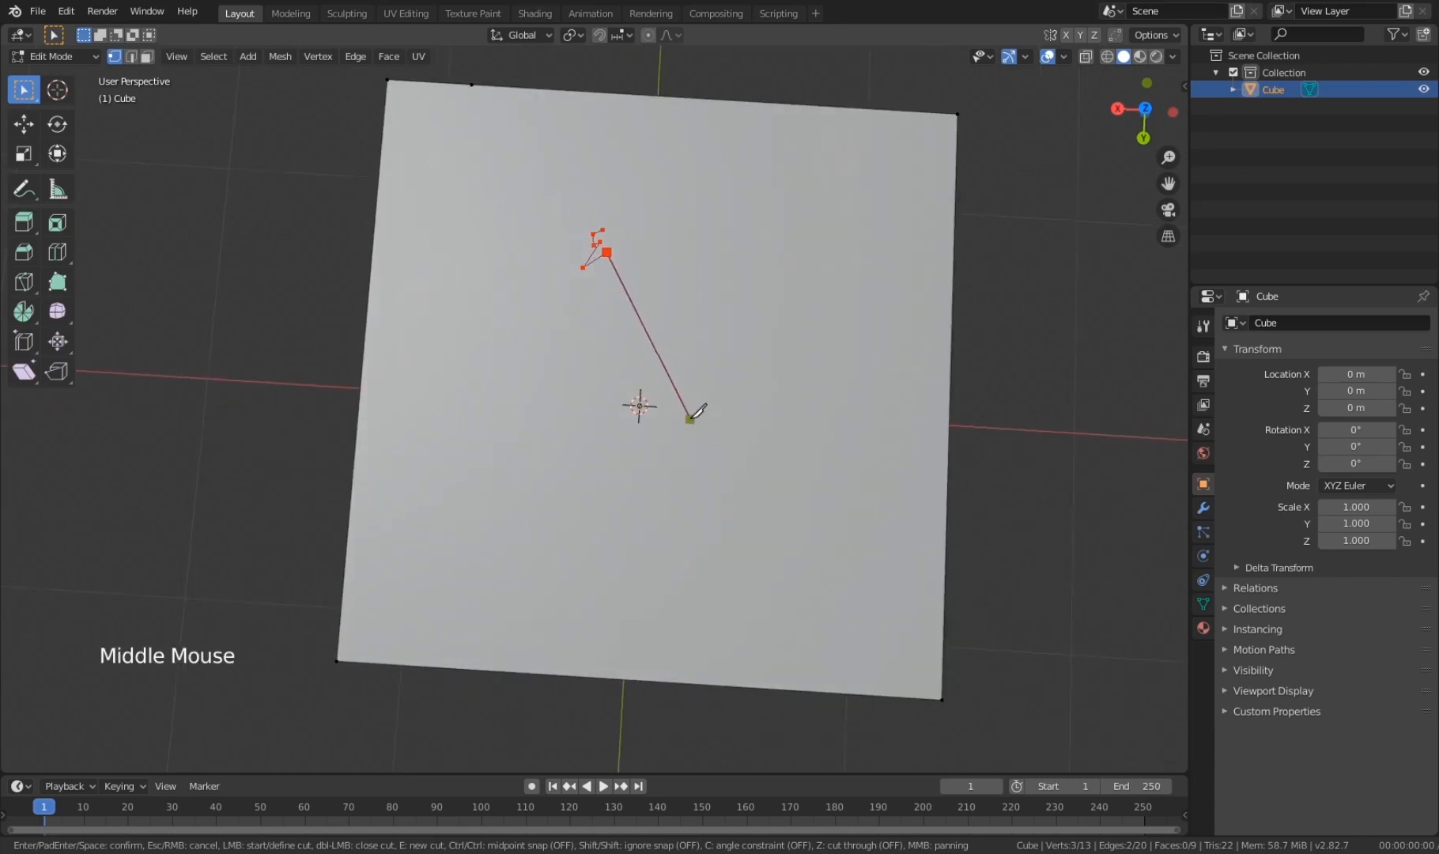
key("shift")
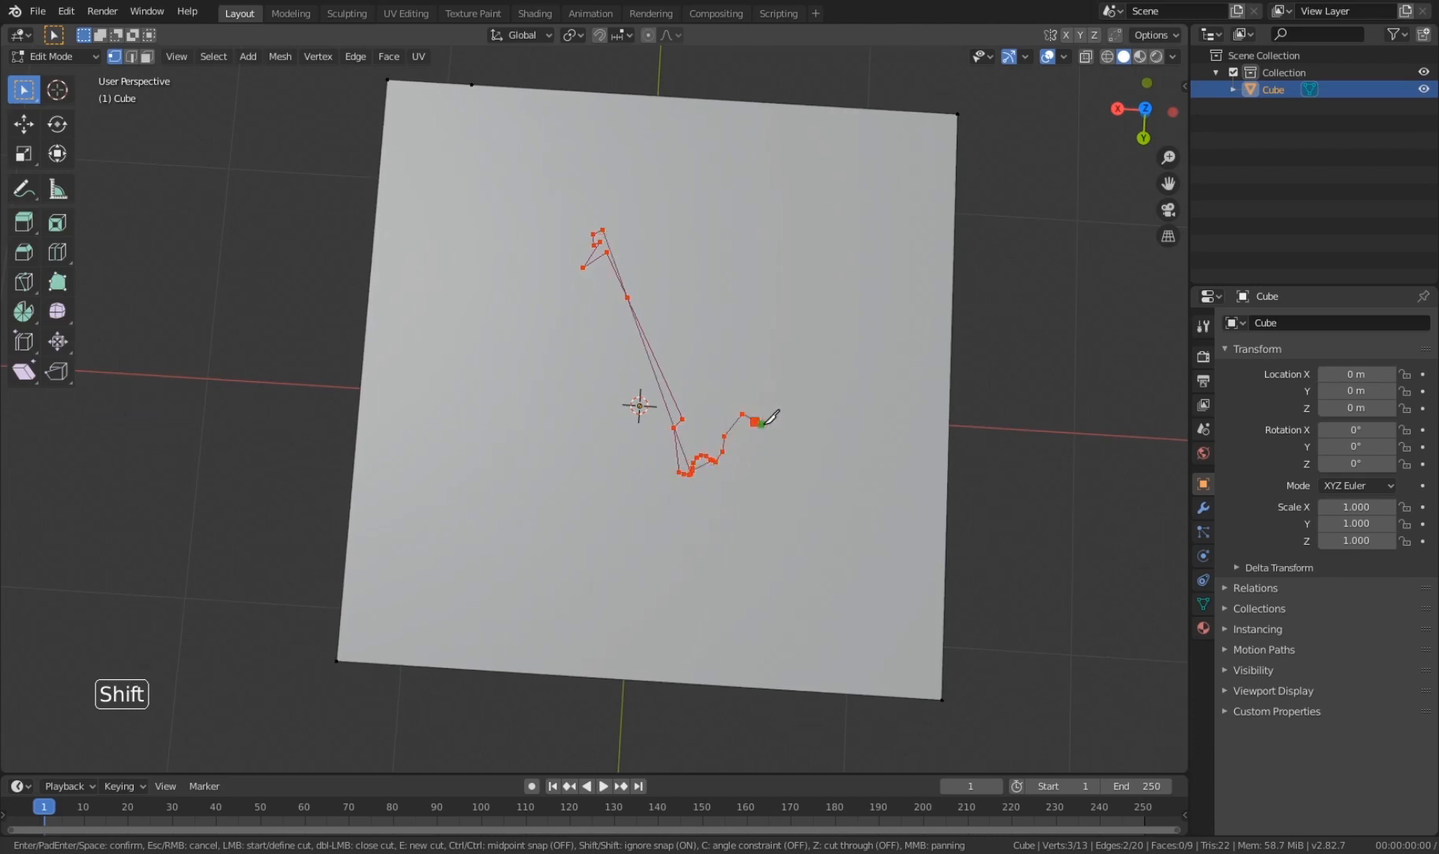
left_click(805, 385)
left_click(810, 319)
left_click(953, 113)
key("Return")
scroll(629, 404, "down", 1)
middle_click_drag(629, 405, 614, 614)
scroll(564, 451, "up", 2)
scroll(563, 451, "up", 1)
middle_click_drag(603, 548, 700, 563)
scroll(700, 563, "down", 1)
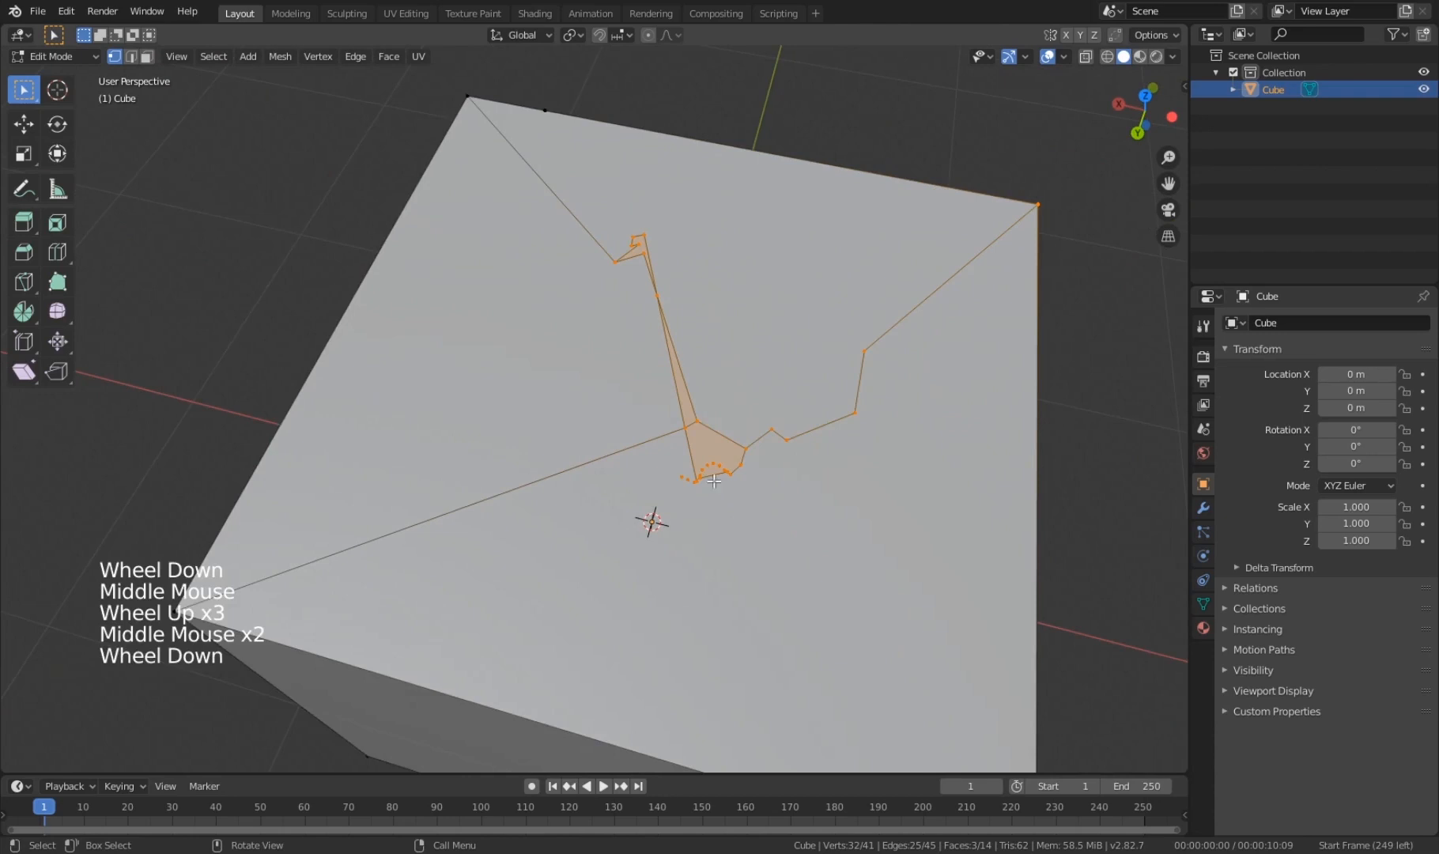
Step: Try dissolving the selected freeform cut, and undo both the dissolve and the cut
key("ctrl+x")
middle_click_drag(645, 469, 693, 548)
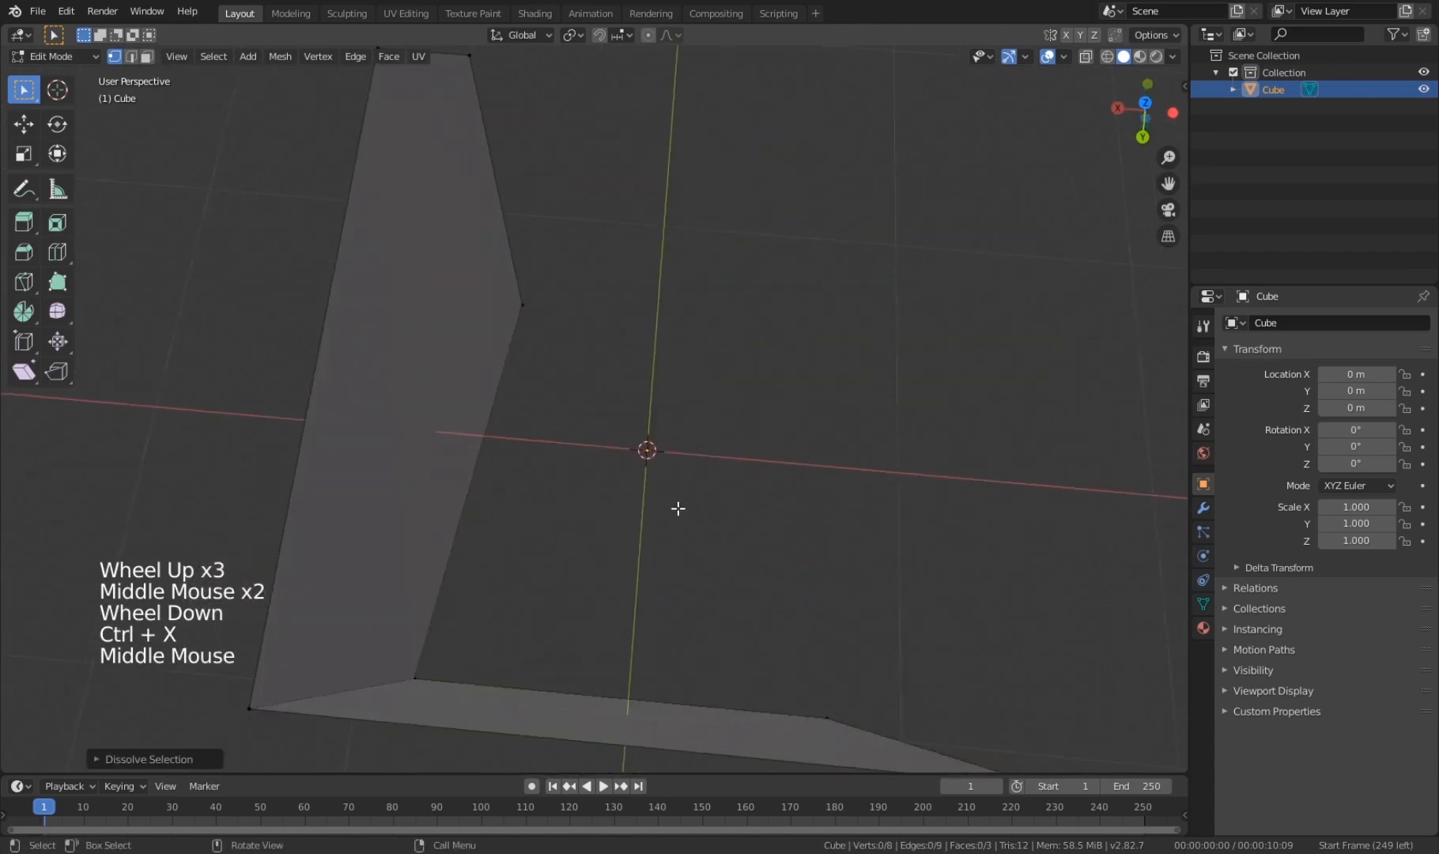
scroll(677, 509, "down", 1)
scroll(678, 508, "down", 1, "ctrl")
key("ctrl+z")
key("ctrl+z")
key("k")
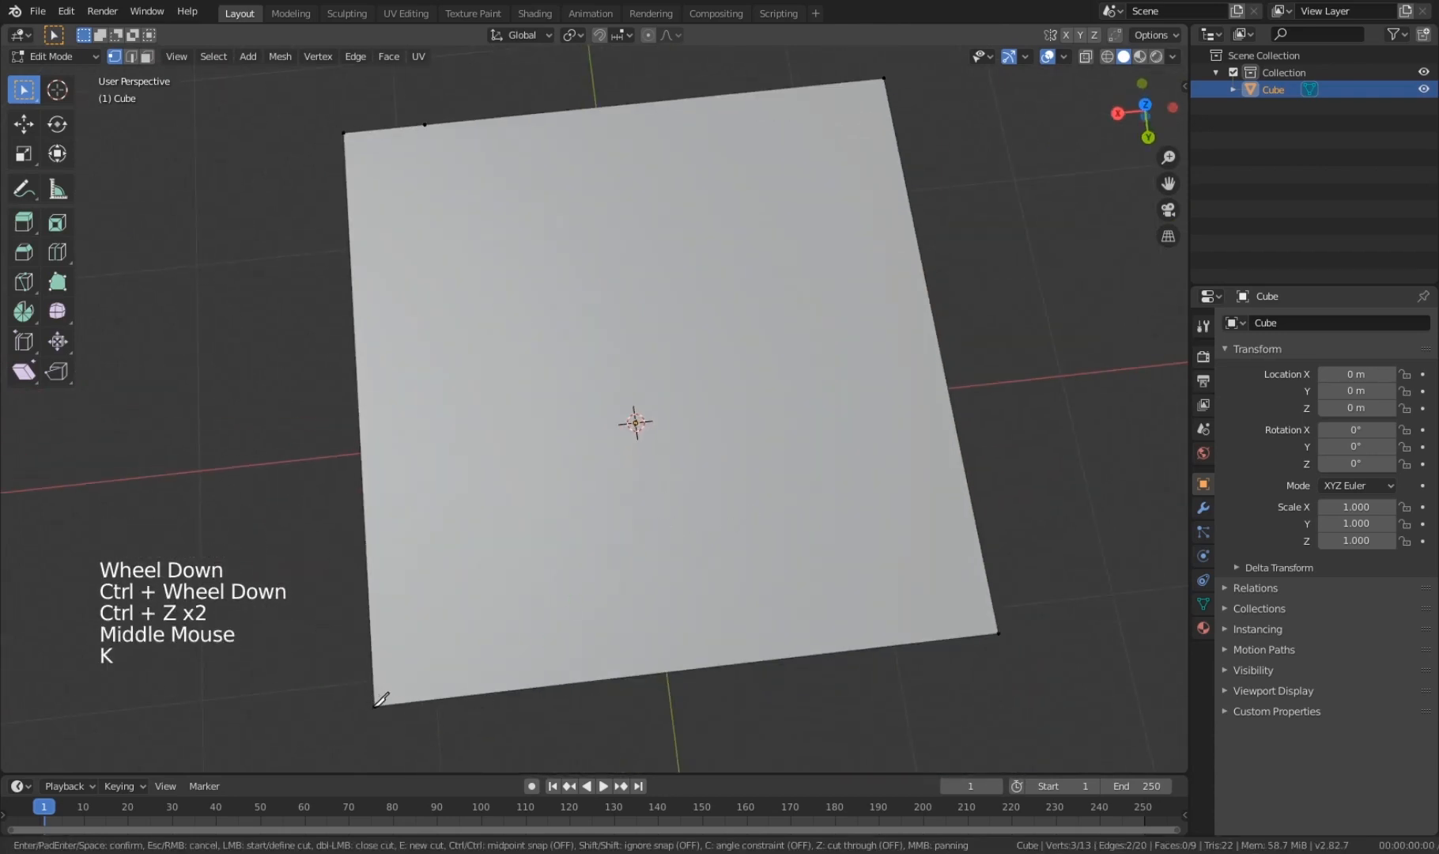
left_click(374, 706)
key("shift")
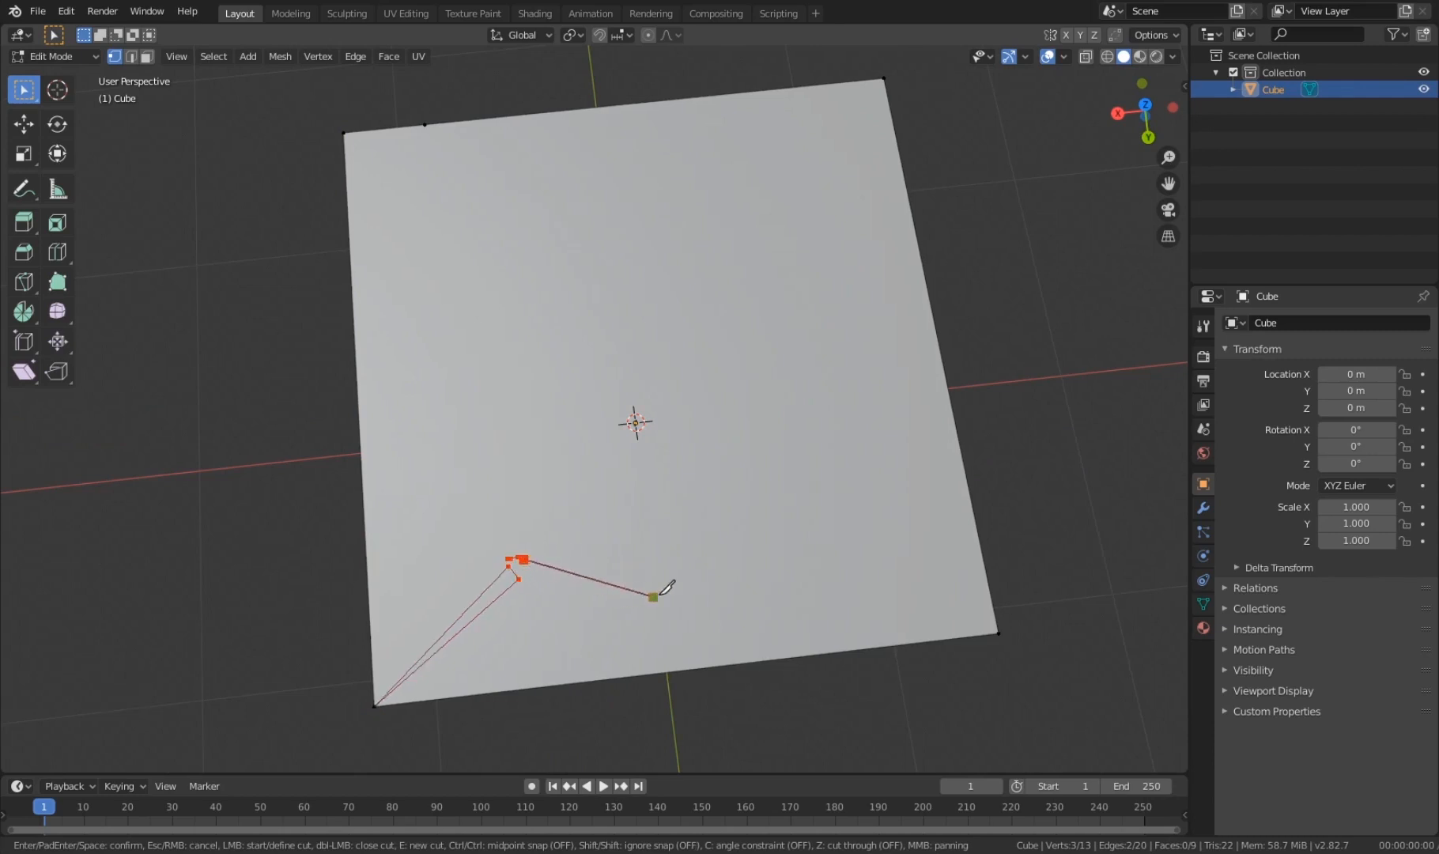
key("space")
key("space")
key("shift")
key("shift+Left")
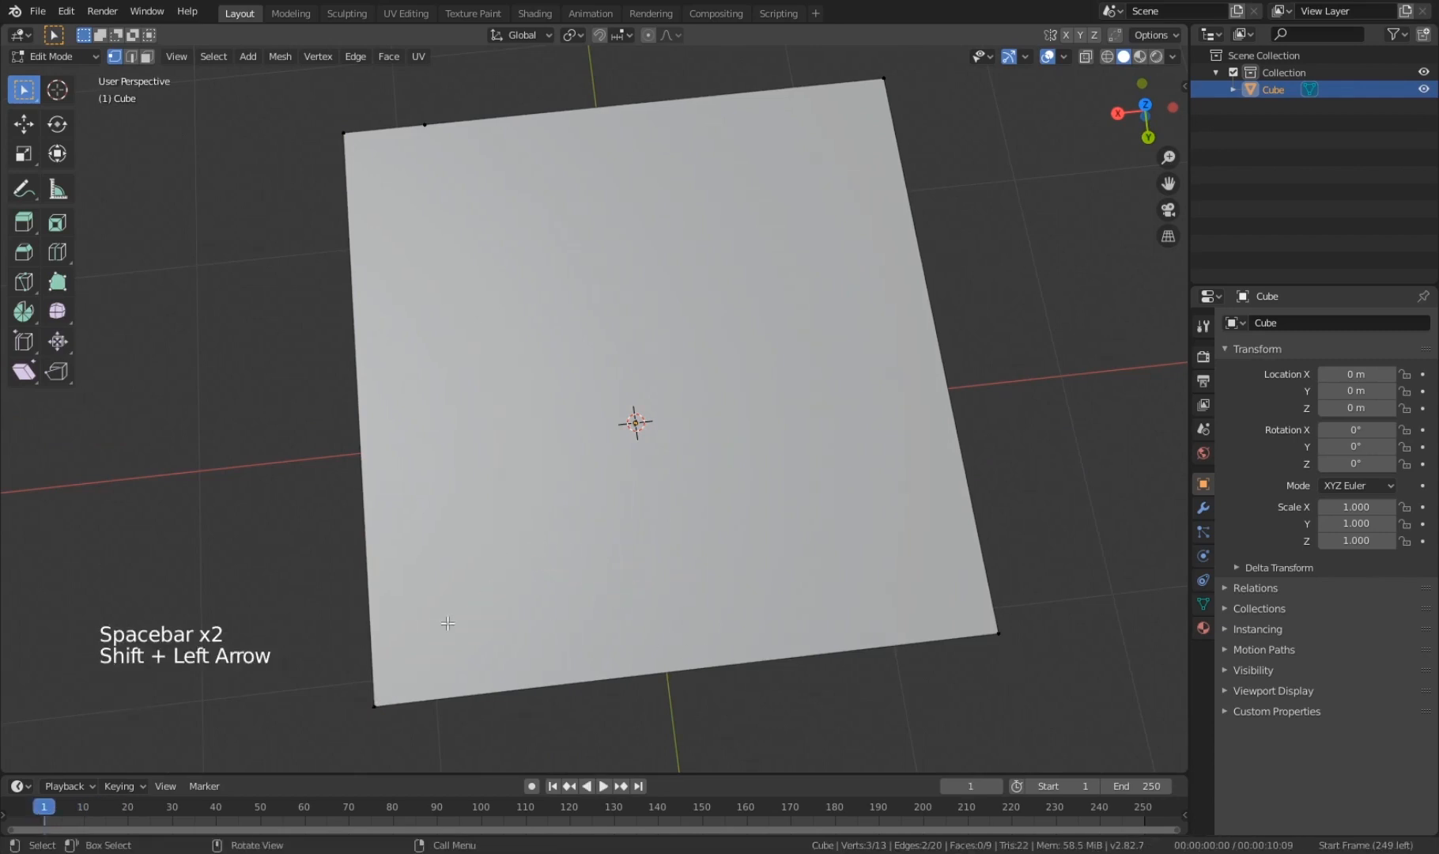
Step: Knife a freeform path between two adjacent corners of the top face with snapping ignored, and undo it
key("k")
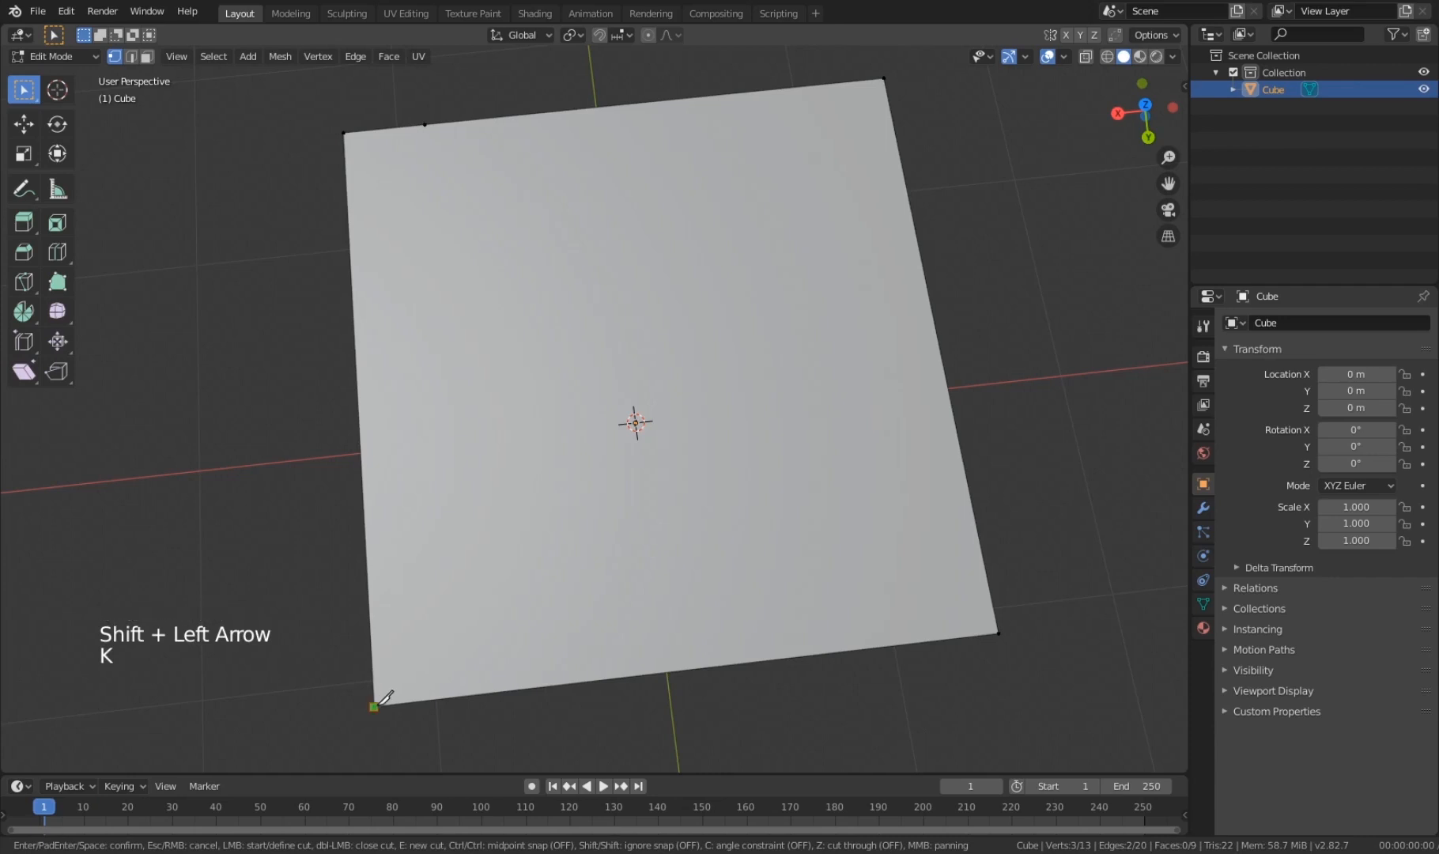
key("shift")
left_click(376, 704)
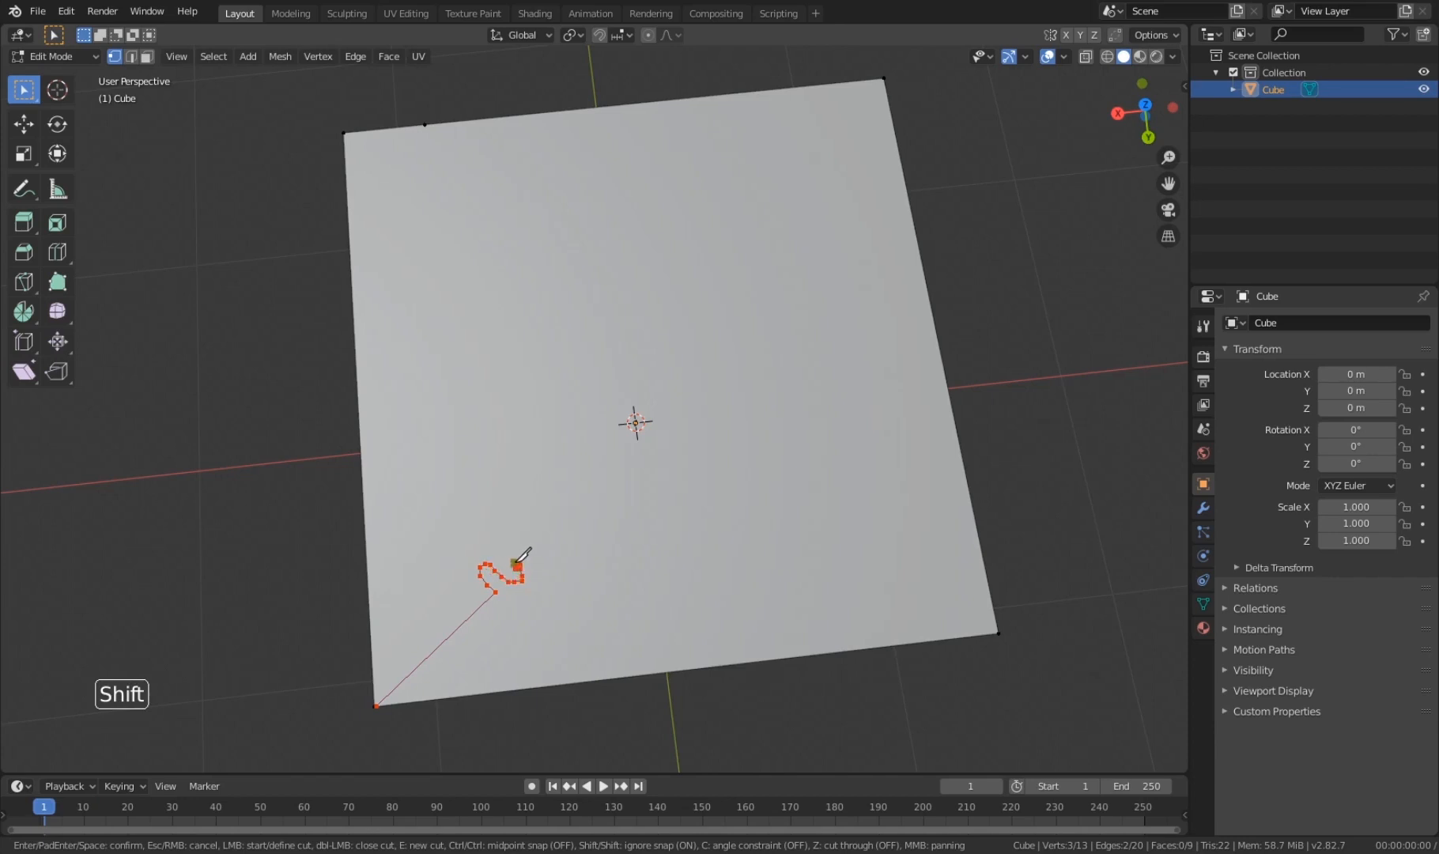
left_click(345, 134)
key("Return")
middle_click_drag(551, 470, 574, 554)
scroll(524, 428, "down", 1)
scroll(525, 428, "up", 1)
key("ctrl+z")
Step: Knife a freeform jagged path across the top face between opposite corners, ignoring snapping for the closely spaced points
scroll(552, 529, "up", 1)
key("k")
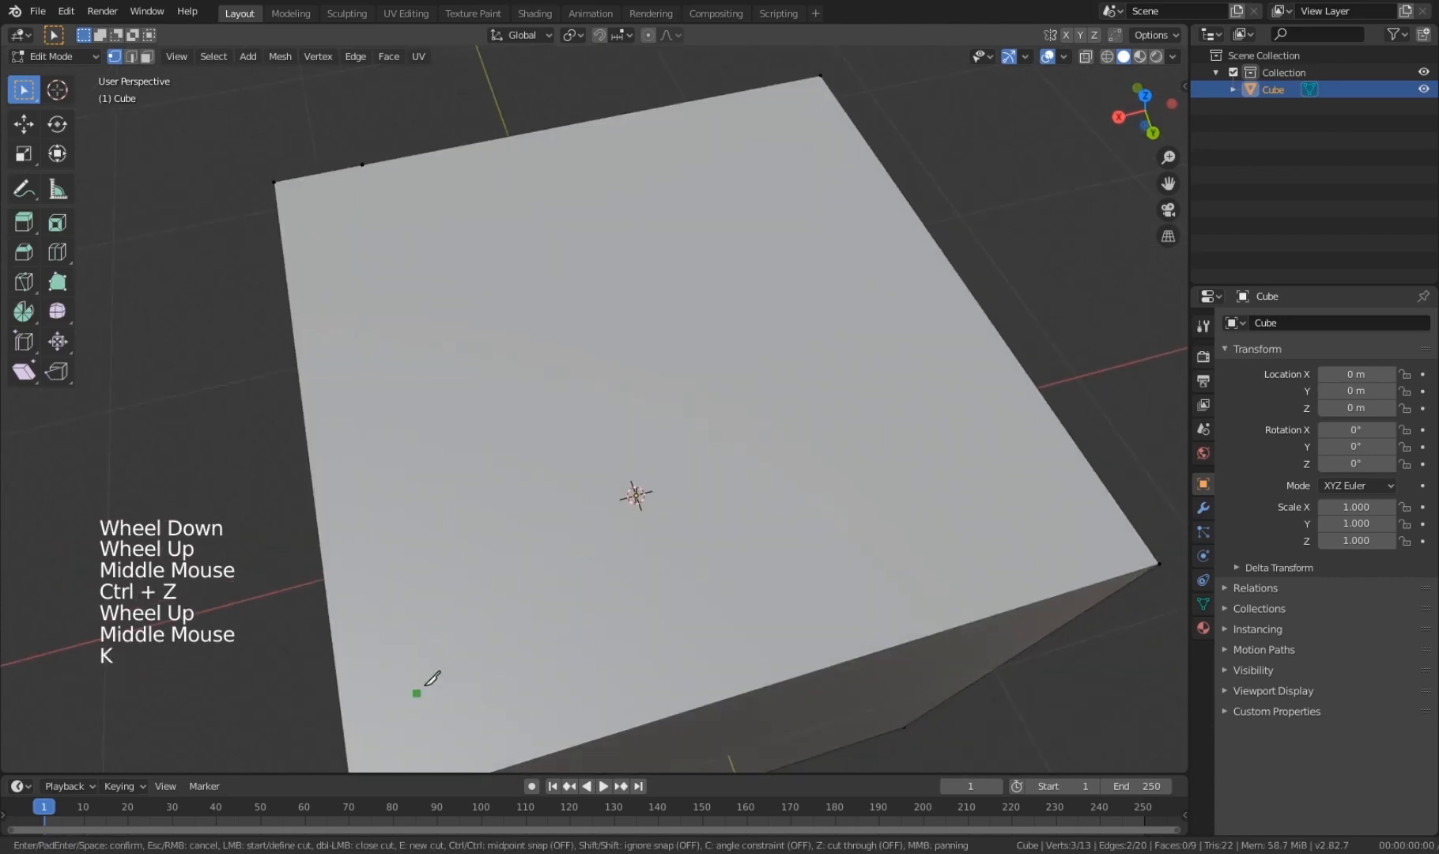
scroll(433, 678, "down", 2)
left_click(446, 660)
left_click(472, 603, "shift")
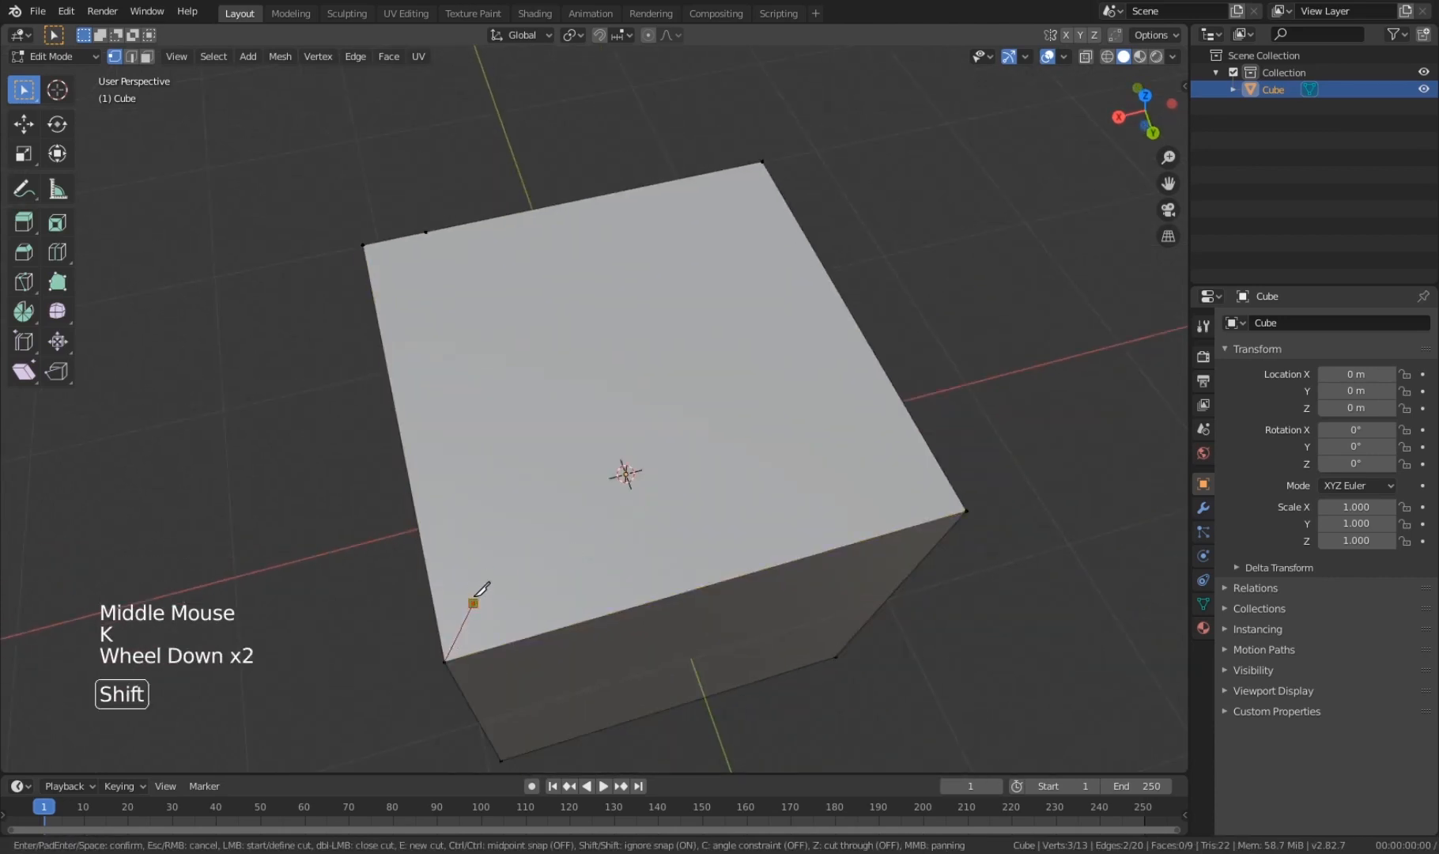
left_click(469, 580, "shift")
left_click(477, 559, "shift")
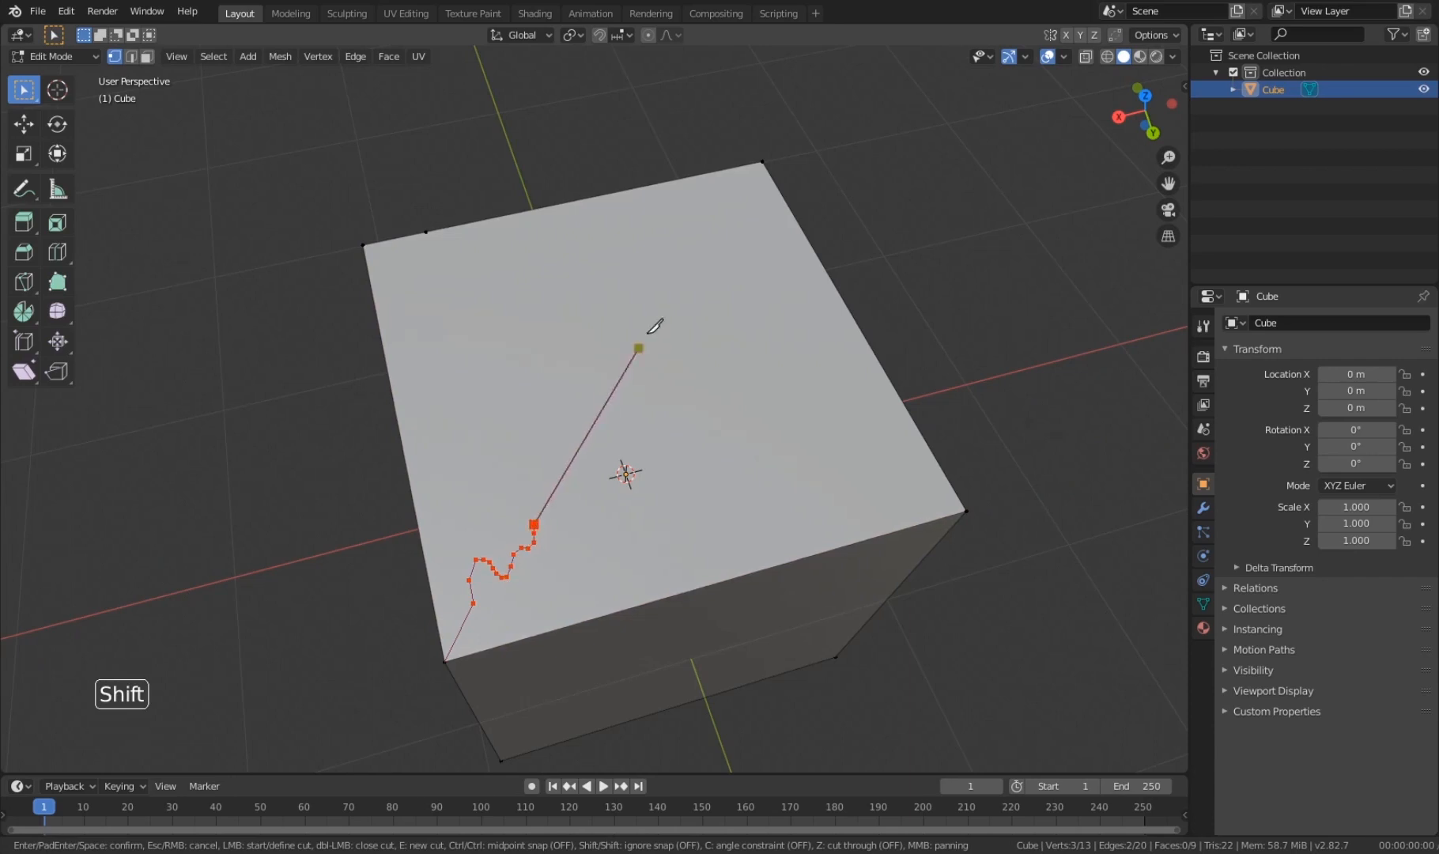
left_click(762, 162)
key("Return")
scroll(553, 395, "down", 1)
scroll(443, 459, "up", 3)
middle_click_drag(474, 435, 310, 422)
scroll(411, 468, "up", 1)
scroll(411, 469, "down", 4)
middle_click_drag(553, 496, 743, 510)
Step: Knife a path down a side face of the cube from its upper corner through two interior points to the lower edge
key("alt+a")
scroll(628, 593, "down", 3)
key("k")
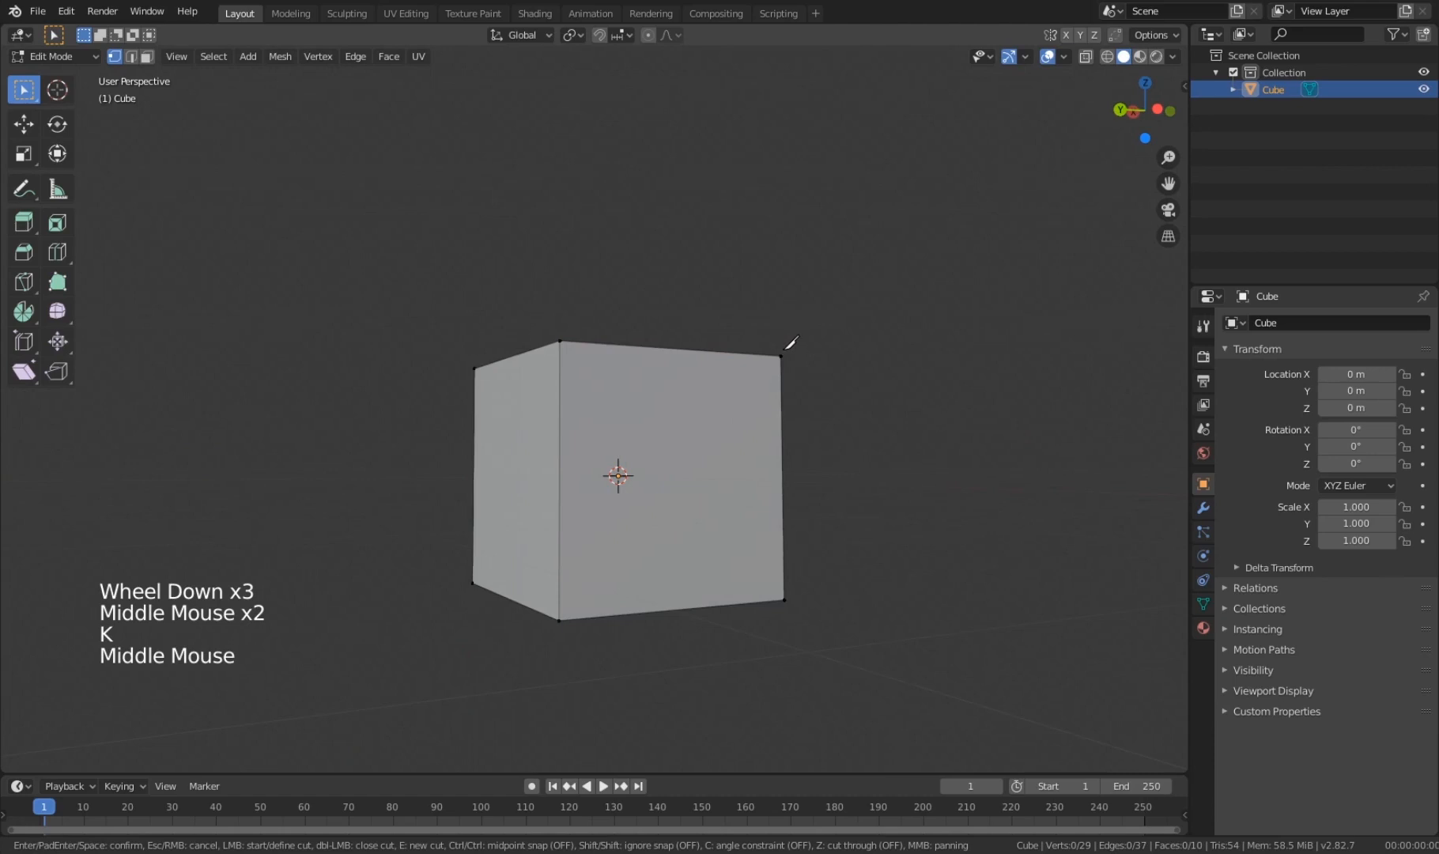
left_click(650, 434)
left_click(663, 526)
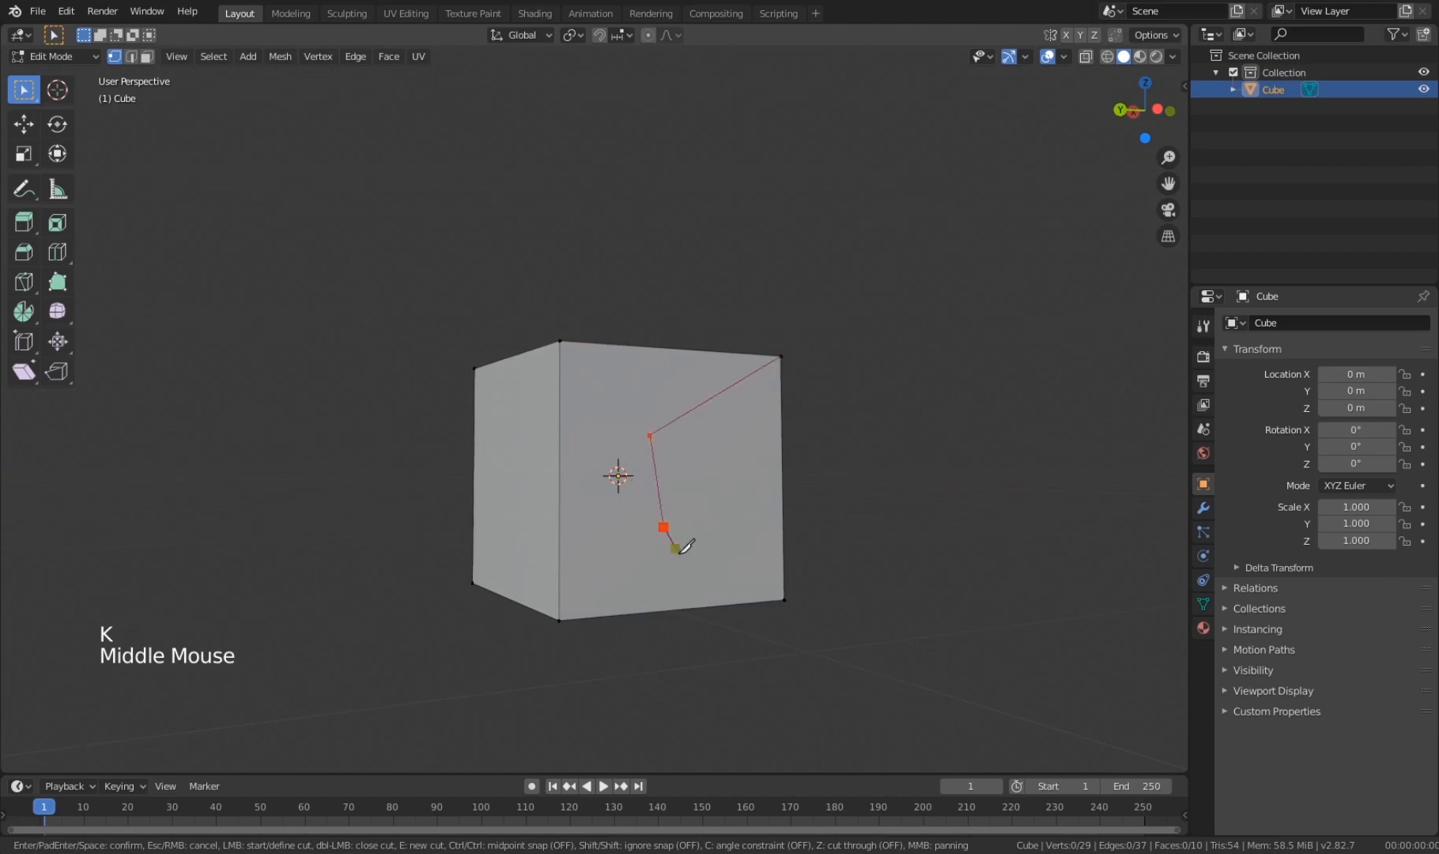
left_click(718, 604)
key("Return")
middle_click_drag(796, 591, 680, 602)
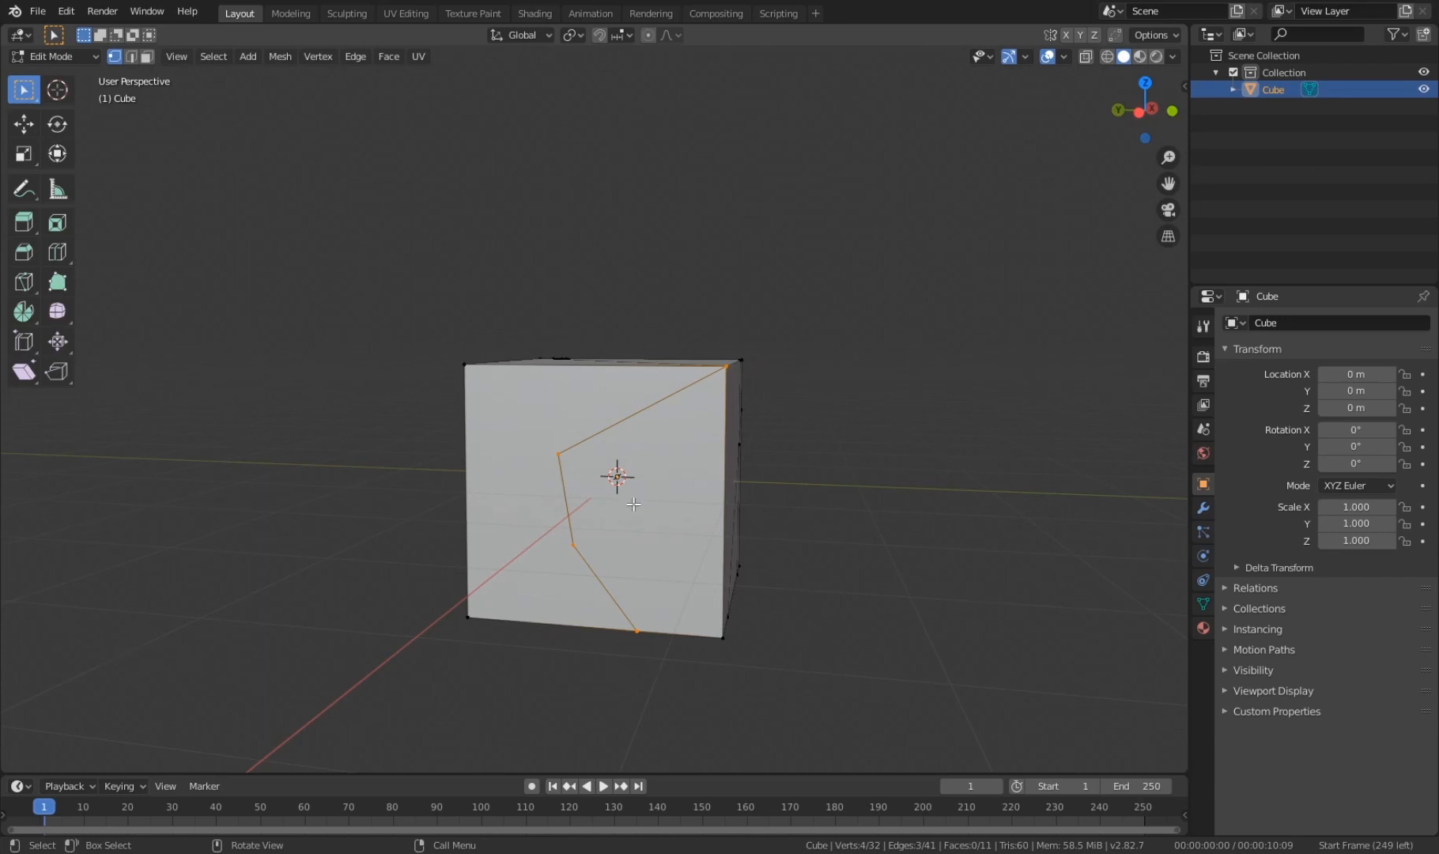
Step: Activate the persistent Knife tool and cut a path across the top face of the cube
left_click(30, 282)
middle_click_drag(631, 459, 610, 311)
left_click(691, 369)
key("Return")
middle_click_drag(742, 286, 625, 217)
Step: Cut another path on the cube with the persistent Knife tool, and switch back to box selection
middle_click_drag(672, 355, 625, 313)
left_click(570, 477)
left_click(647, 455)
key("Return")
middle_click_drag(781, 473, 656, 468)
left_click(30, 99)
middle_click_drag(348, 356, 538, 569)
middle_click_drag(545, 577, 607, 564)
Step: Knife a zigzag path on the uncut side face to its lower corner, branch it from an existing cut point, and apply the cut
key("k")
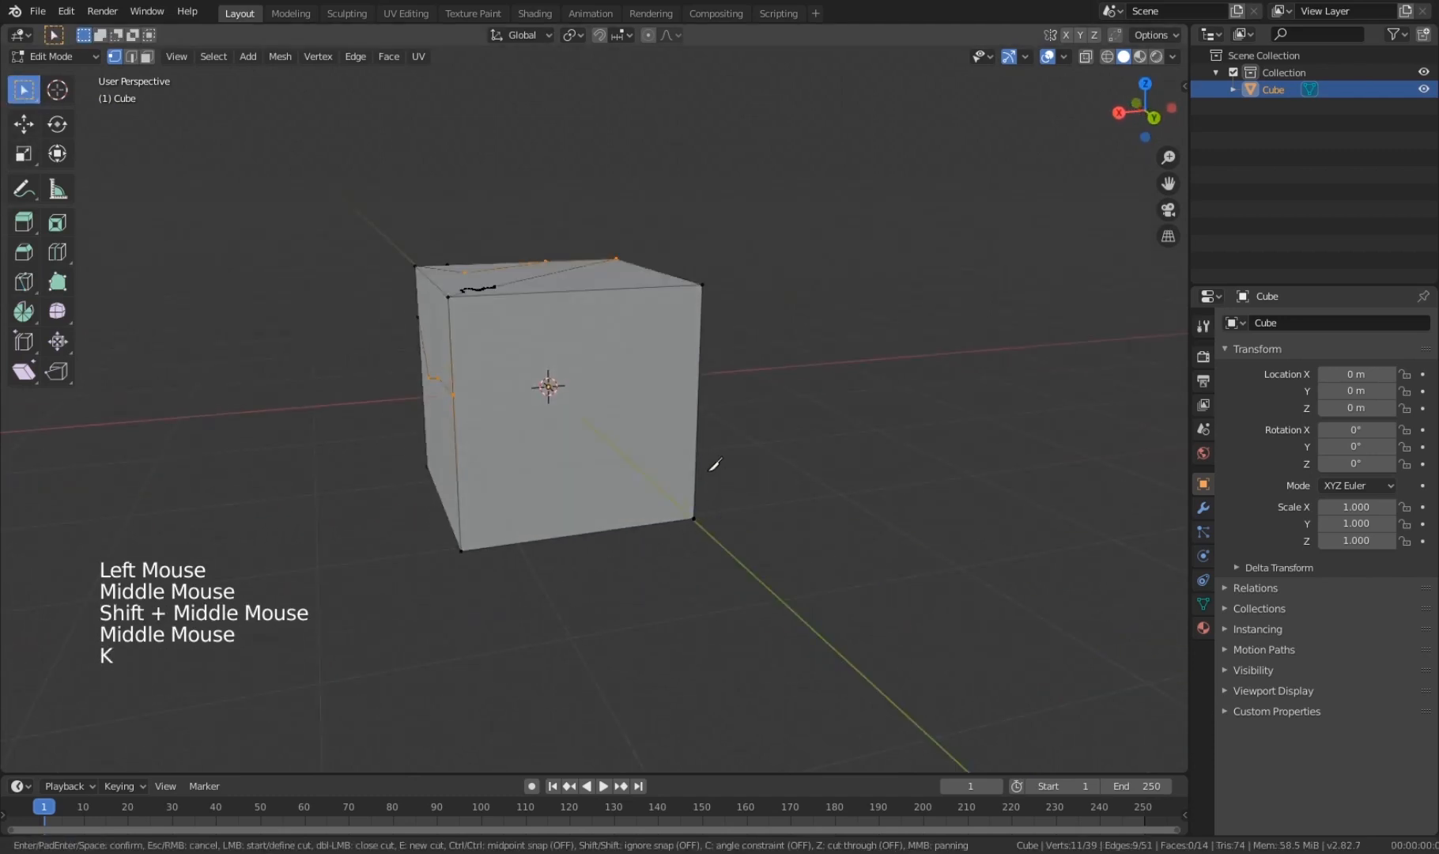
middle_click_drag(714, 481, 671, 382)
left_click(635, 328)
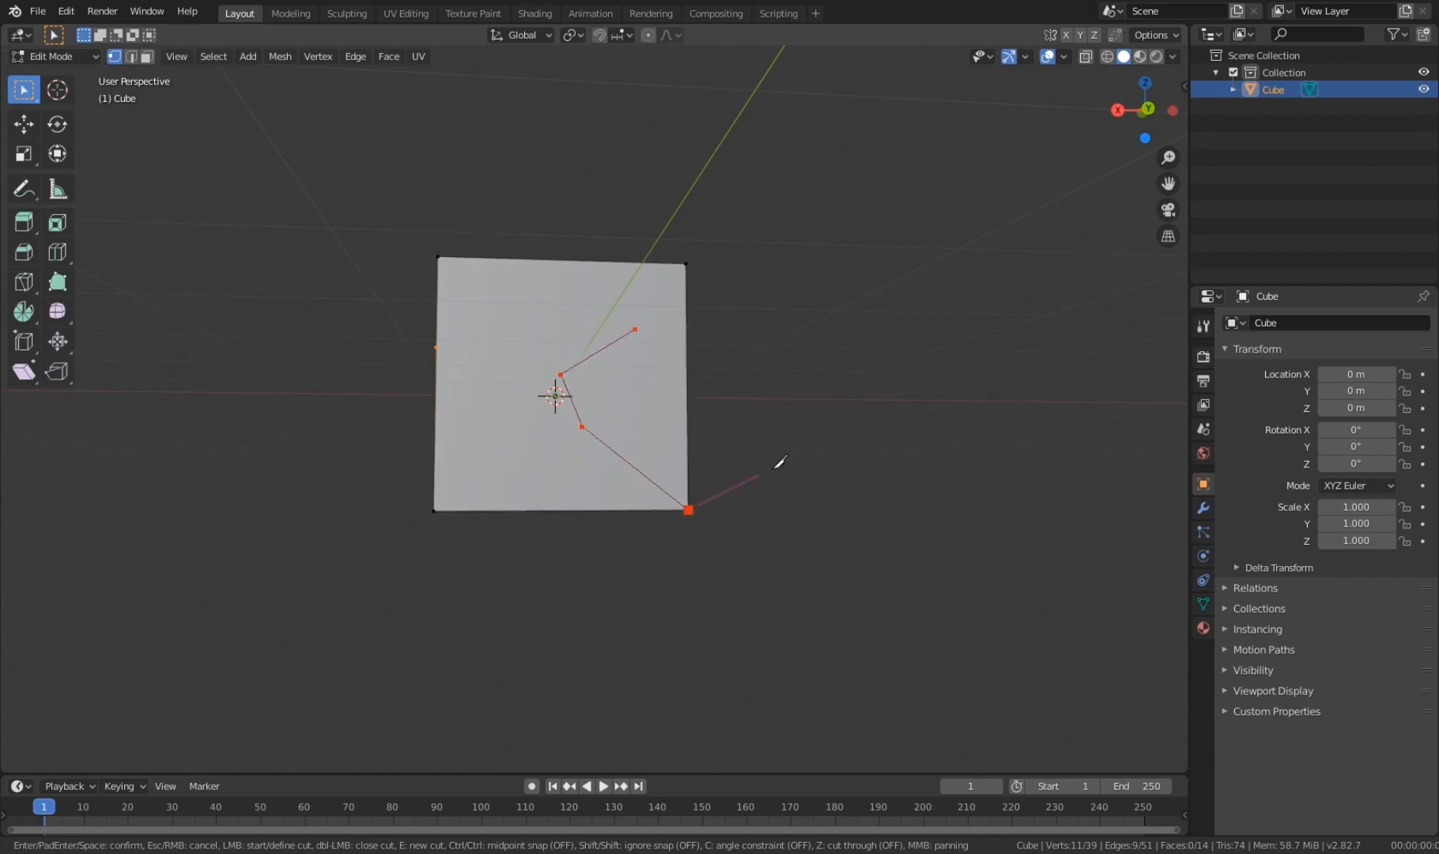
middle_click_drag(790, 457, 612, 442)
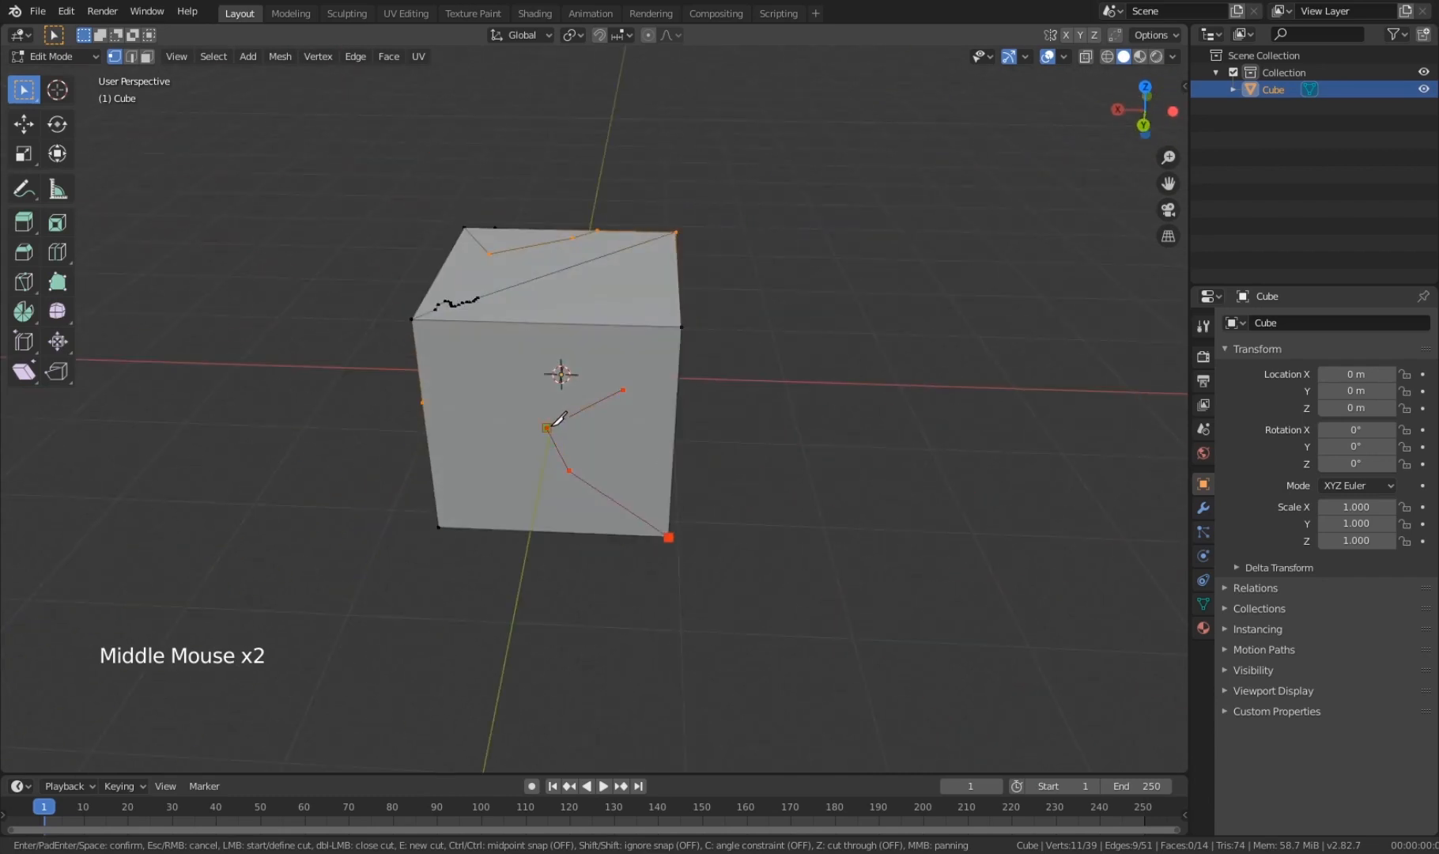
left_click(501, 372)
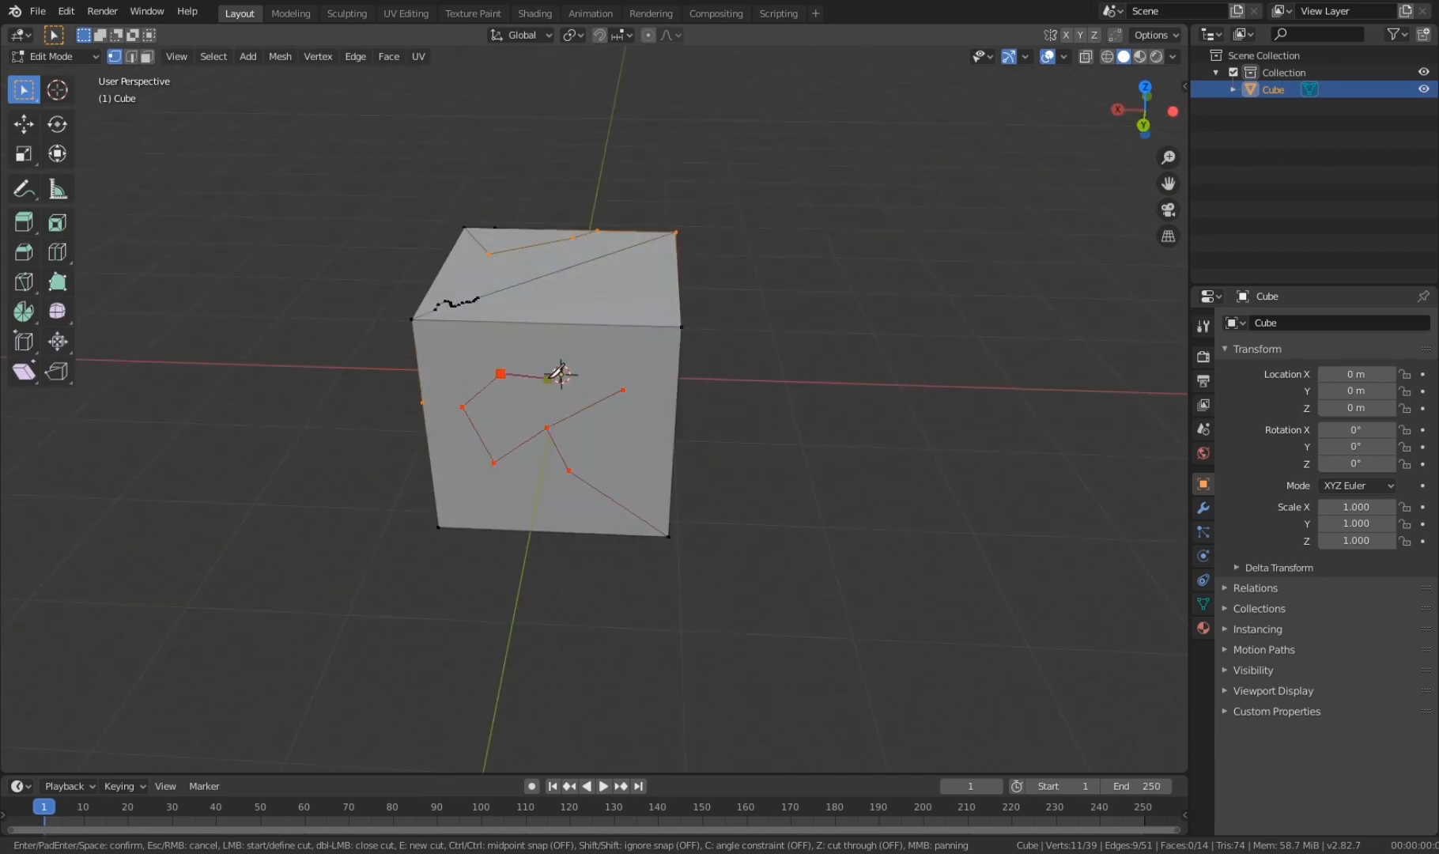
middle_click_drag(543, 272, 688, 288)
middle_click_drag(839, 304, 553, 538)
key("Return")
Step: Examine the knife cuts on the top and side faces from all around the cube
scroll(758, 430, "up", 2)
scroll(741, 540, "up", 1)
middle_click_drag(553, 537, 385, 584)
scroll(475, 581, "down", 1)
scroll(599, 575, "down", 1)
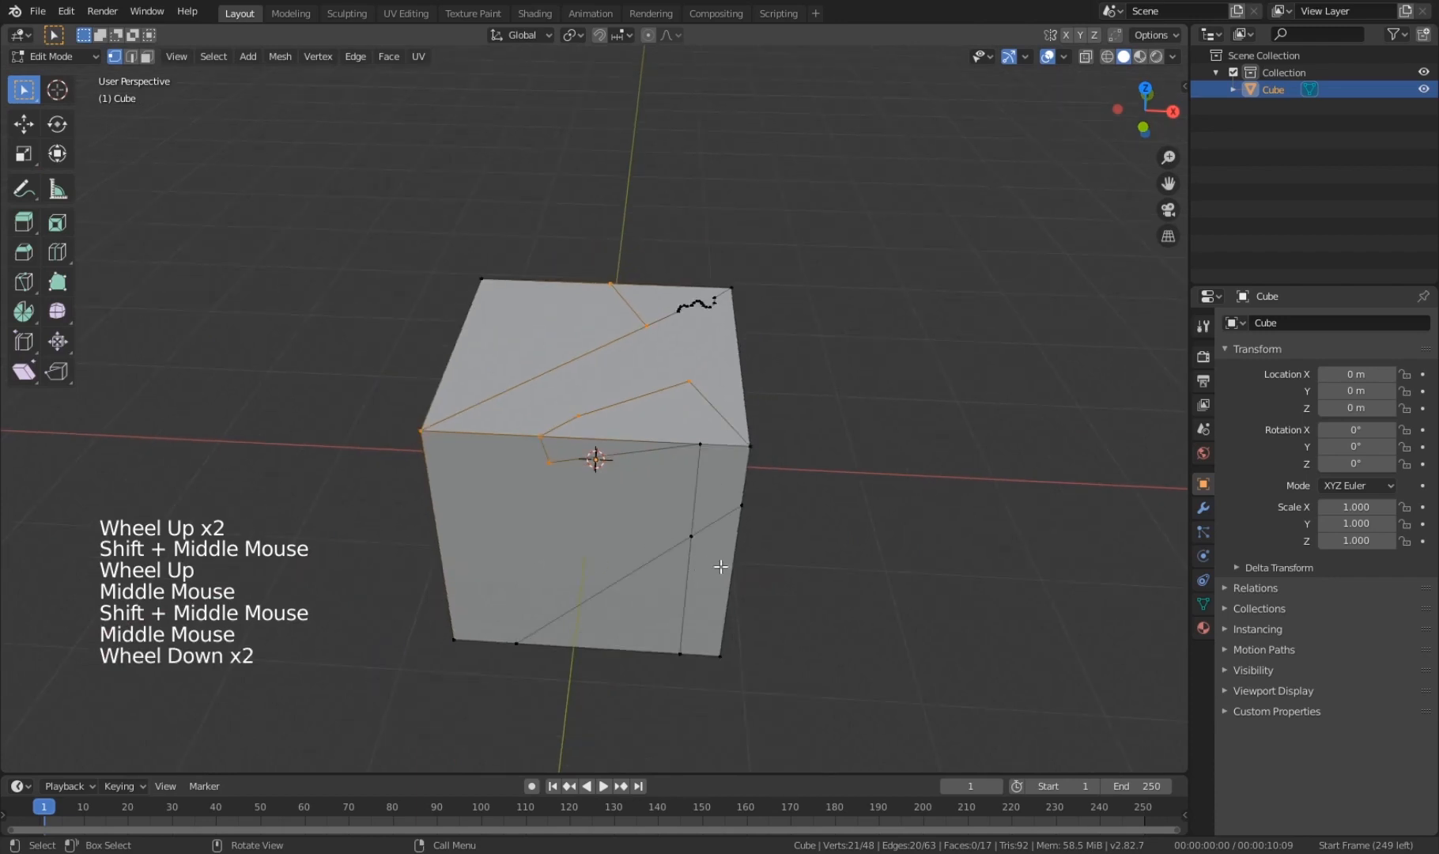
scroll(599, 575, "down", 1)
scroll(600, 574, "up", 3)
middle_click_drag(600, 575, 668, 494)
scroll(604, 507, "down", 4)
scroll(604, 508, "up", 1)
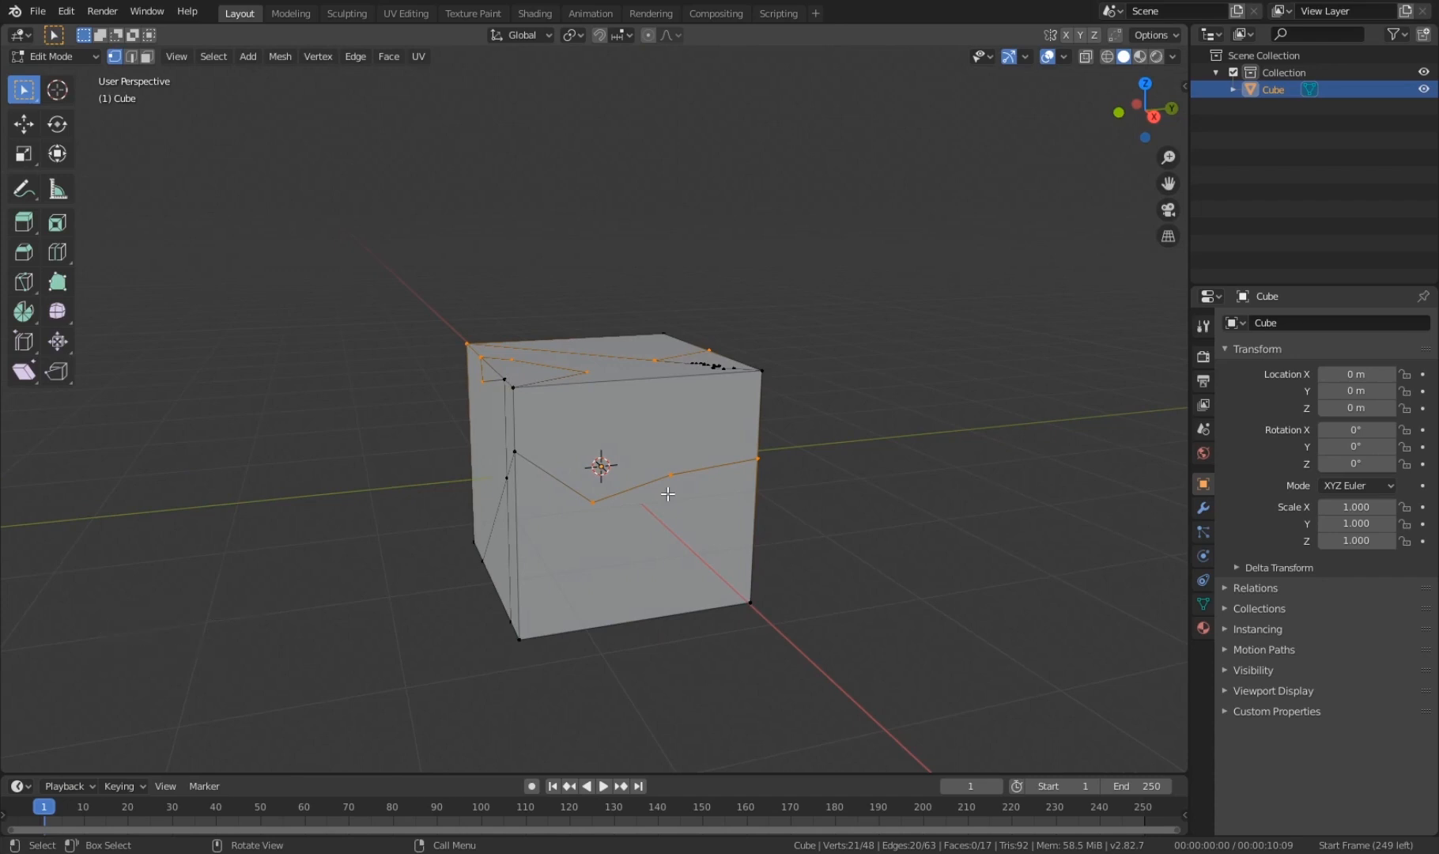
middle_click_drag(668, 494, 664, 501)
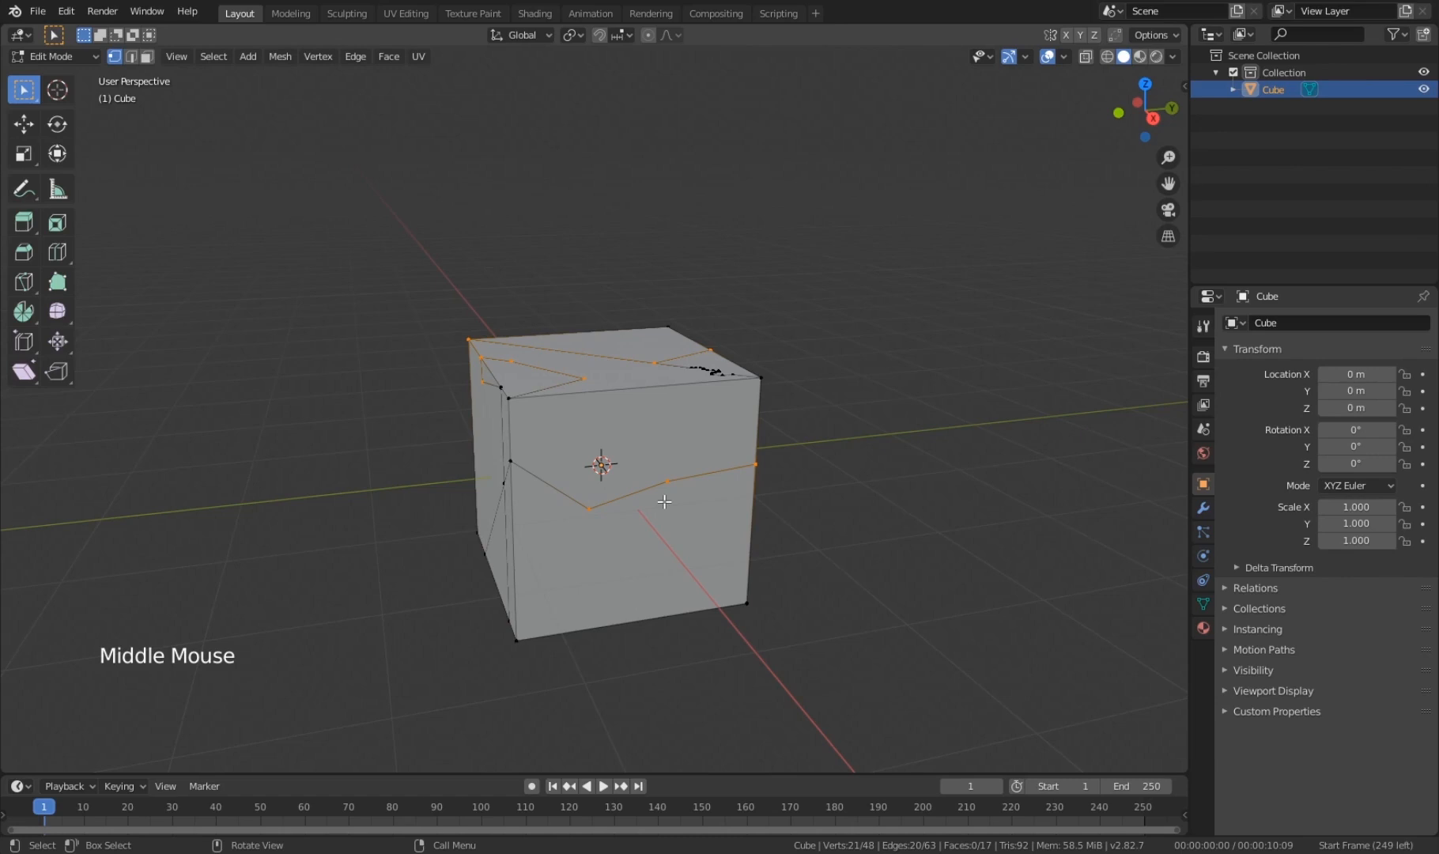
middle_click_drag(618, 538, 724, 479)
Step: Delete the cut cube in Object Mode and add a new cube mesh
key("Tab")
scroll(495, 491, "down", 2)
middle_click_drag(496, 490, 771, 427)
key("x")
left_click(621, 489)
key("shift+a")
mouse_move(769, 387)
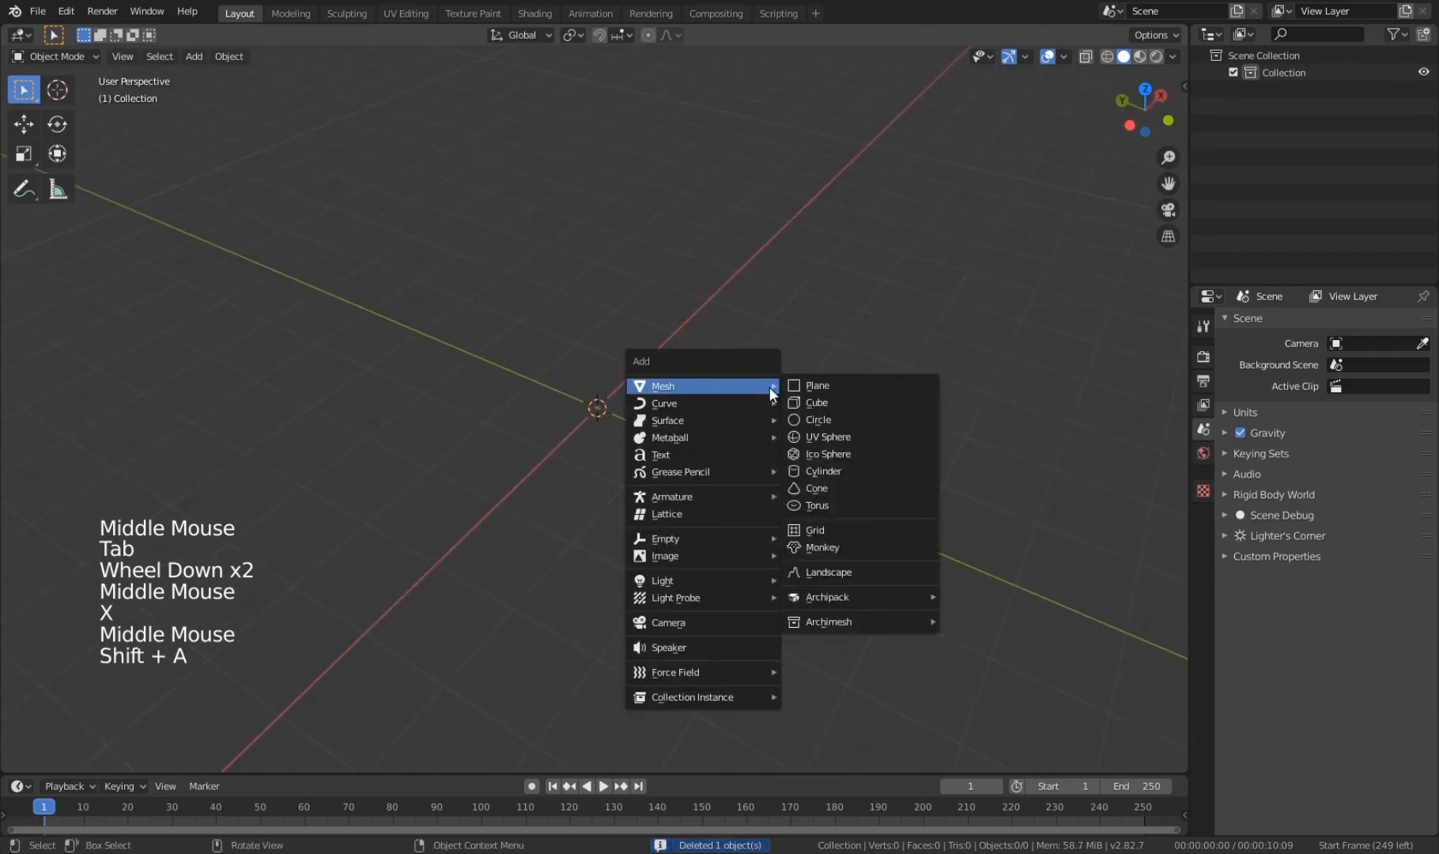
left_click(837, 401)
Step: Bevel one top corner vertex of the new cube in Edit Mode into a large triangular face
scroll(578, 461, "up", 1)
middle_click_drag(578, 460, 524, 451)
key("Tab")
middle_click_drag(847, 460, 684, 407)
left_click(701, 438)
scroll(701, 437, "up", 1)
key("shift+ctrl+b")
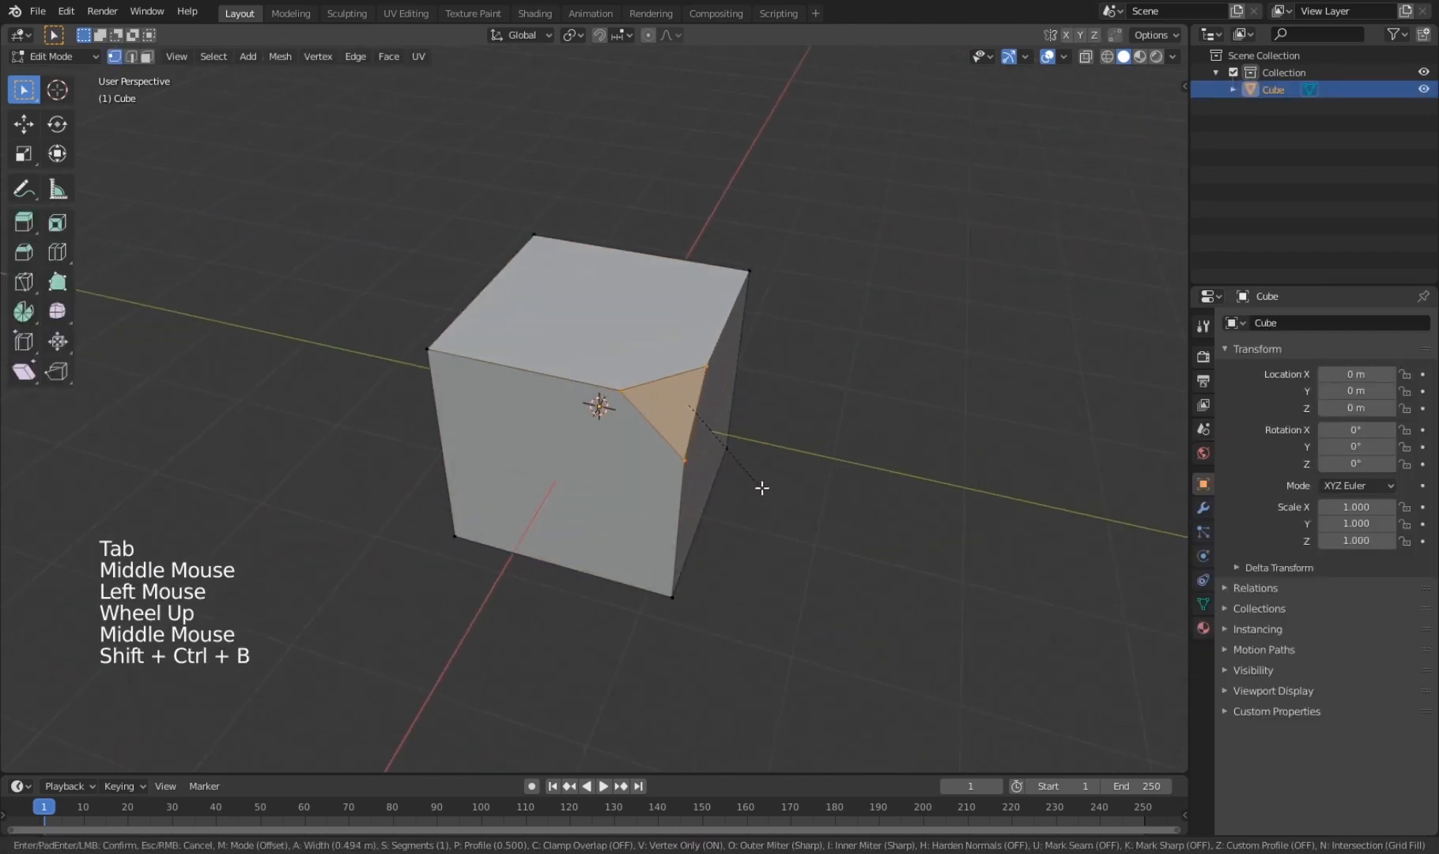
left_click(854, 611)
middle_click_drag(854, 610, 580, 405)
key("alt+a")
Step: Try to place a loop cut across the bevelled cube
key("Tab")
key("Tab")
key("ctrl+r")
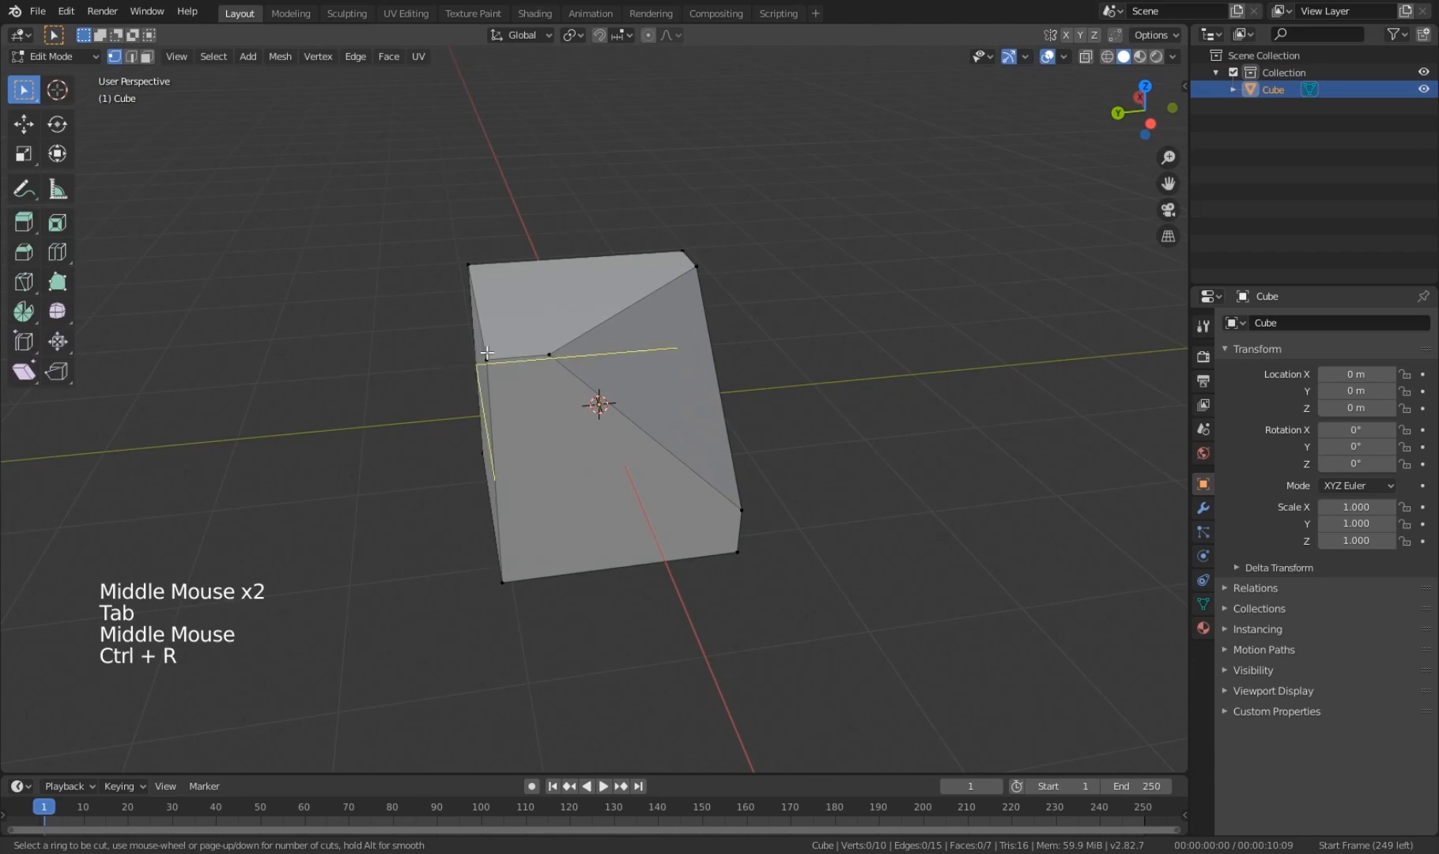
key("ctrl+r")
middle_click_drag(523, 478, 516, 527)
key("Escape")
Step: Add a plane in Object Mode and raise it straight above the cube to about 2.65 m on Z
key("q")
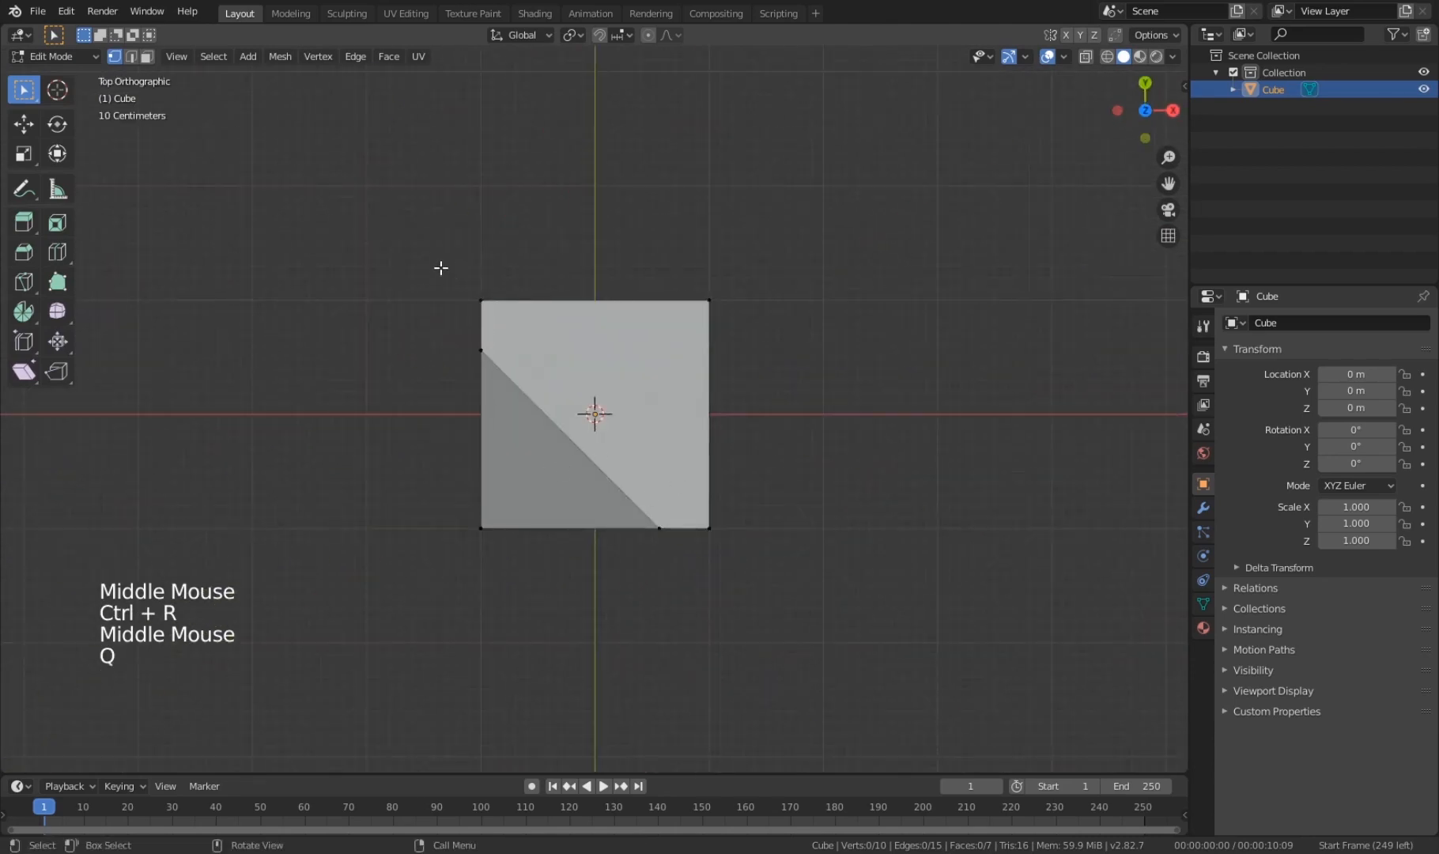
middle_click_drag(552, 585, 798, 396)
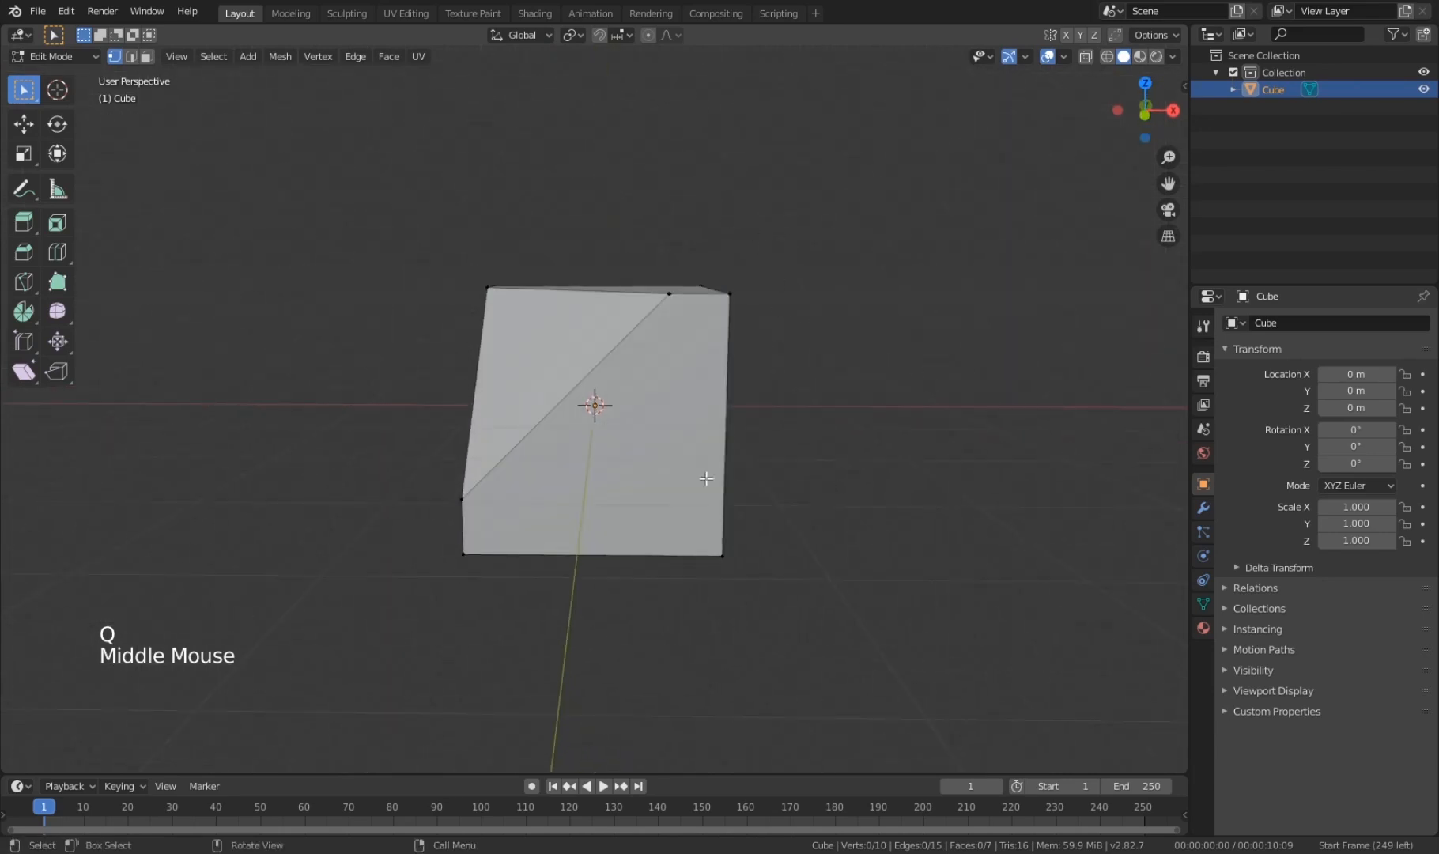
middle_click_drag(706, 478, 638, 328)
middle_click_drag(541, 412, 674, 456)
middle_click_drag(579, 635, 742, 517)
key("Tab")
key("shift+a")
left_click(854, 406)
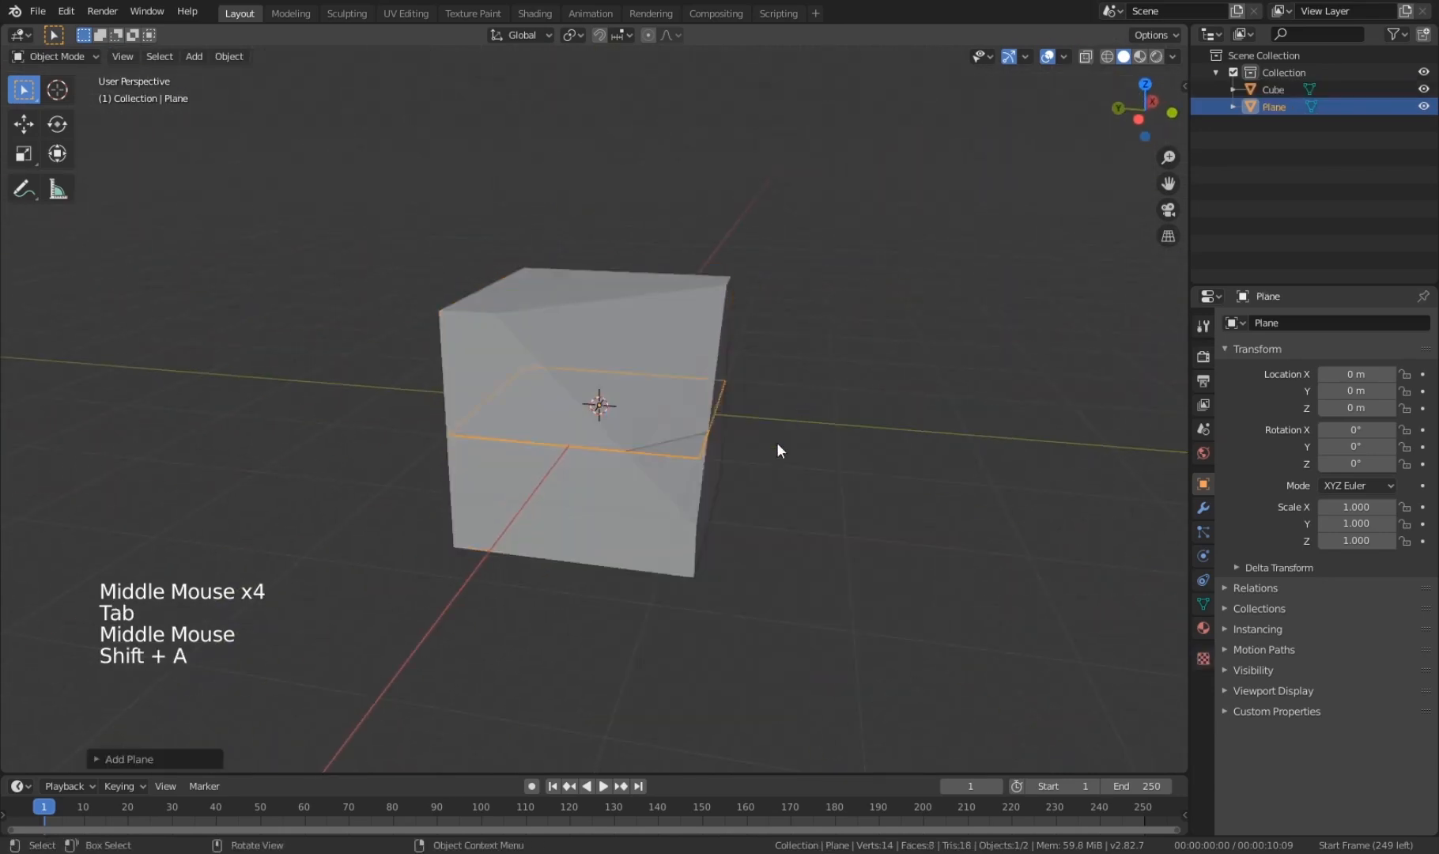
scroll(777, 442, "down", 2)
key("g")
left_click(753, 299)
middle_click_drag(753, 298, 844, 393)
Step: Subdivide the plane three times in Edit Mode into an 8 by 8 grid
key("Tab")
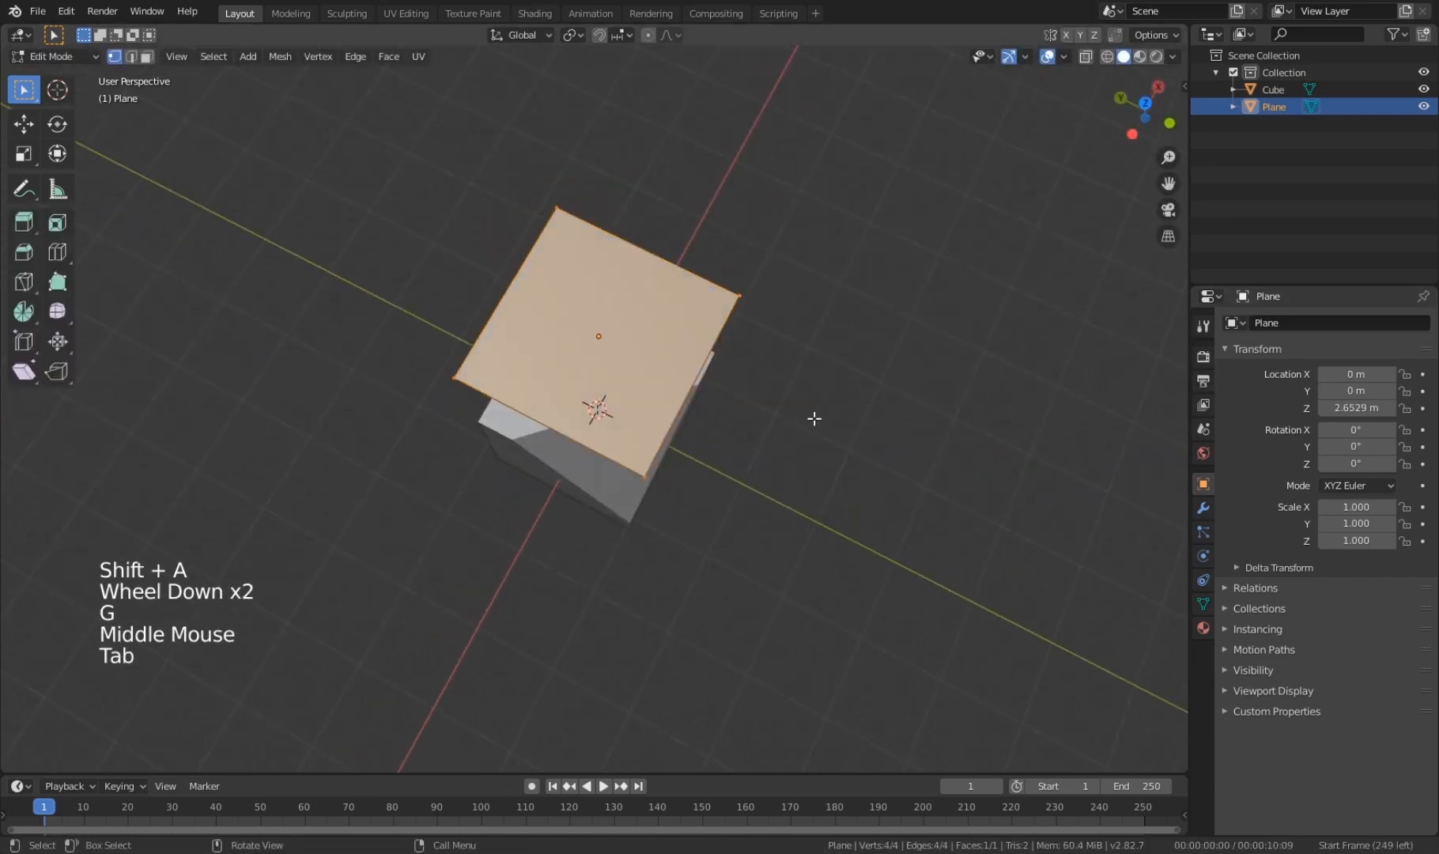
key("q")
right_click(664, 351)
right_click(660, 364)
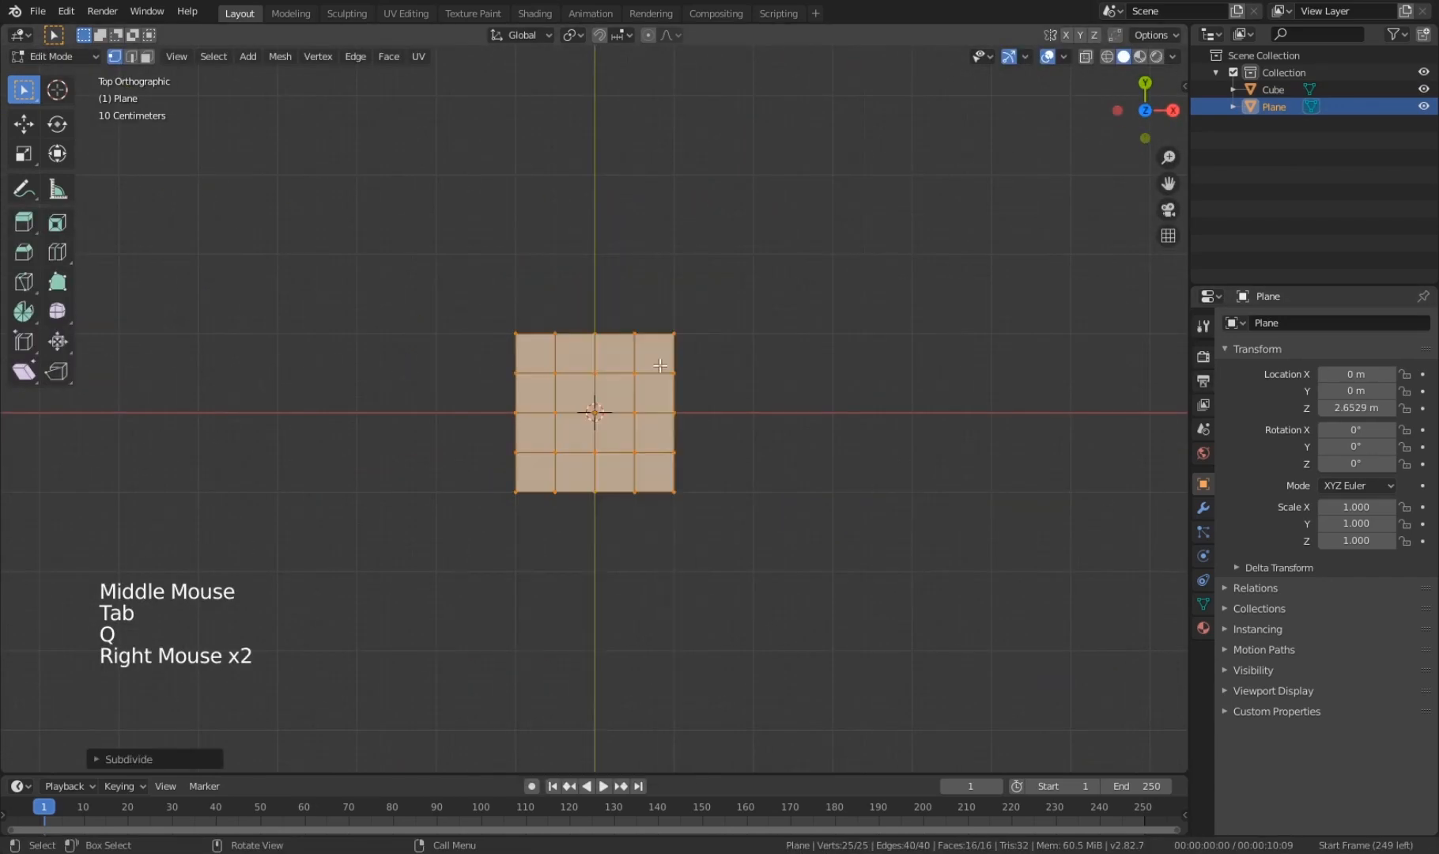
right_click(660, 364)
left_click(658, 369)
scroll(658, 370, "up", 3)
middle_click_drag(658, 369, 740, 421)
scroll(803, 315, "down", 2)
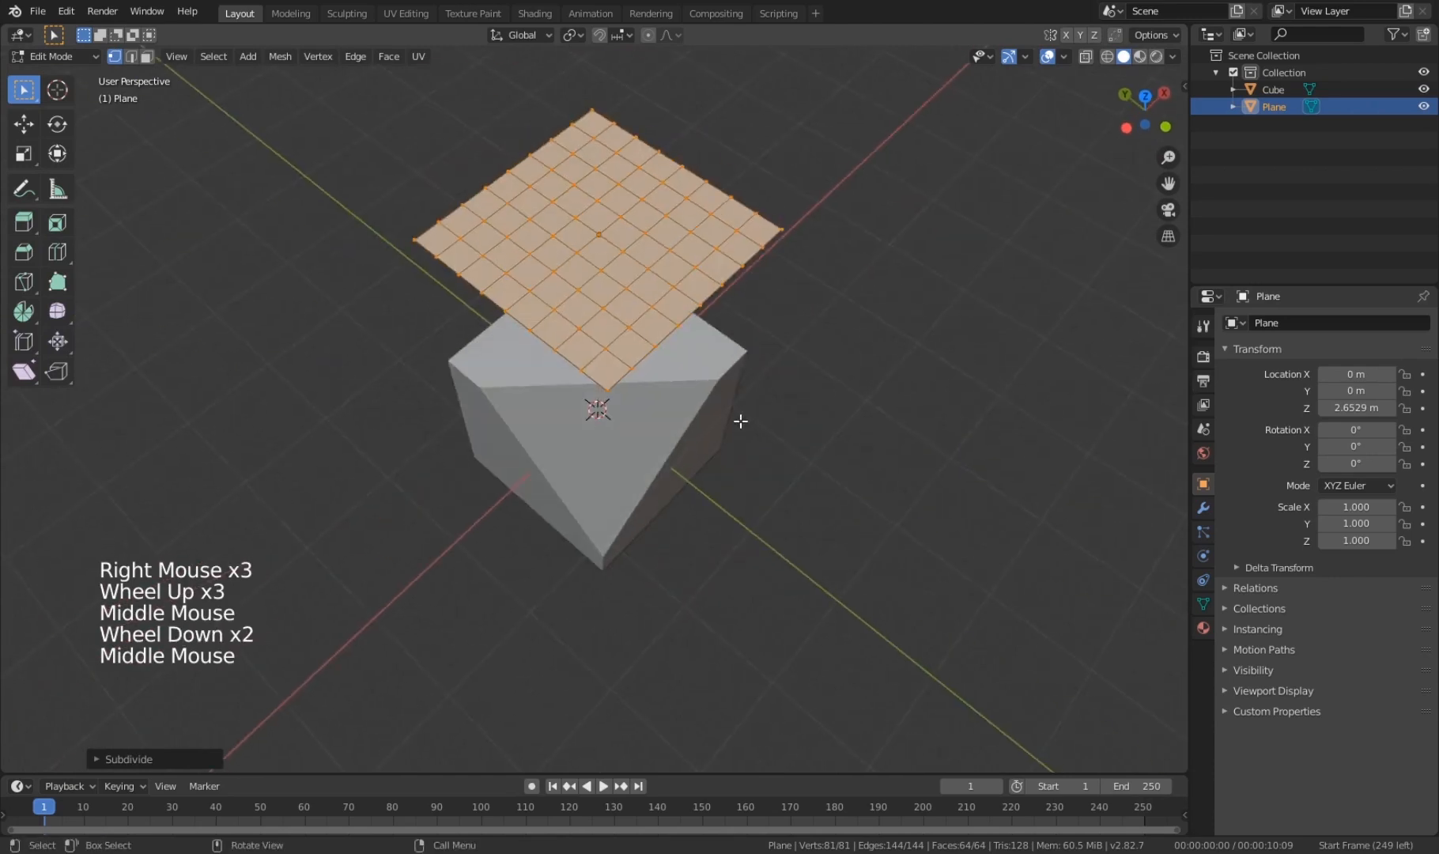
Step: Scale the grid up in wireframe top view so that it slightly exceeds the cube's outline, and restore solid shading
key("q")
key("z")
scroll(796, 439, "up", 3)
key("s")
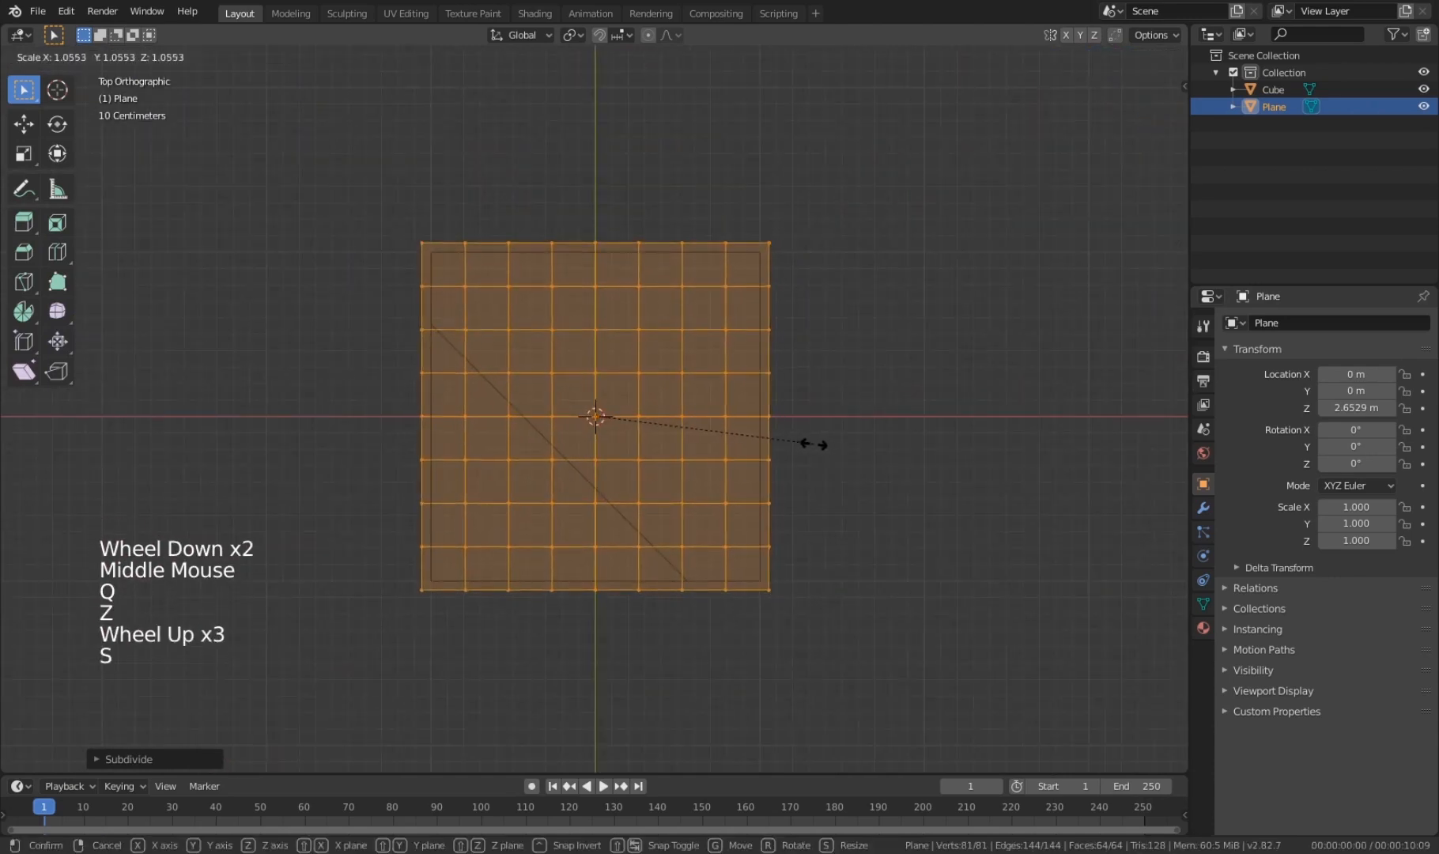
left_click(812, 443)
middle_click_drag(812, 443, 839, 455)
scroll(840, 455, "down", 1)
scroll(839, 455, "down", 2)
key("z")
middle_click_drag(813, 347, 606, 303)
Step: Delete only the faces of the grid, keeping its edges and vertices, and return to Object Mode
key("x")
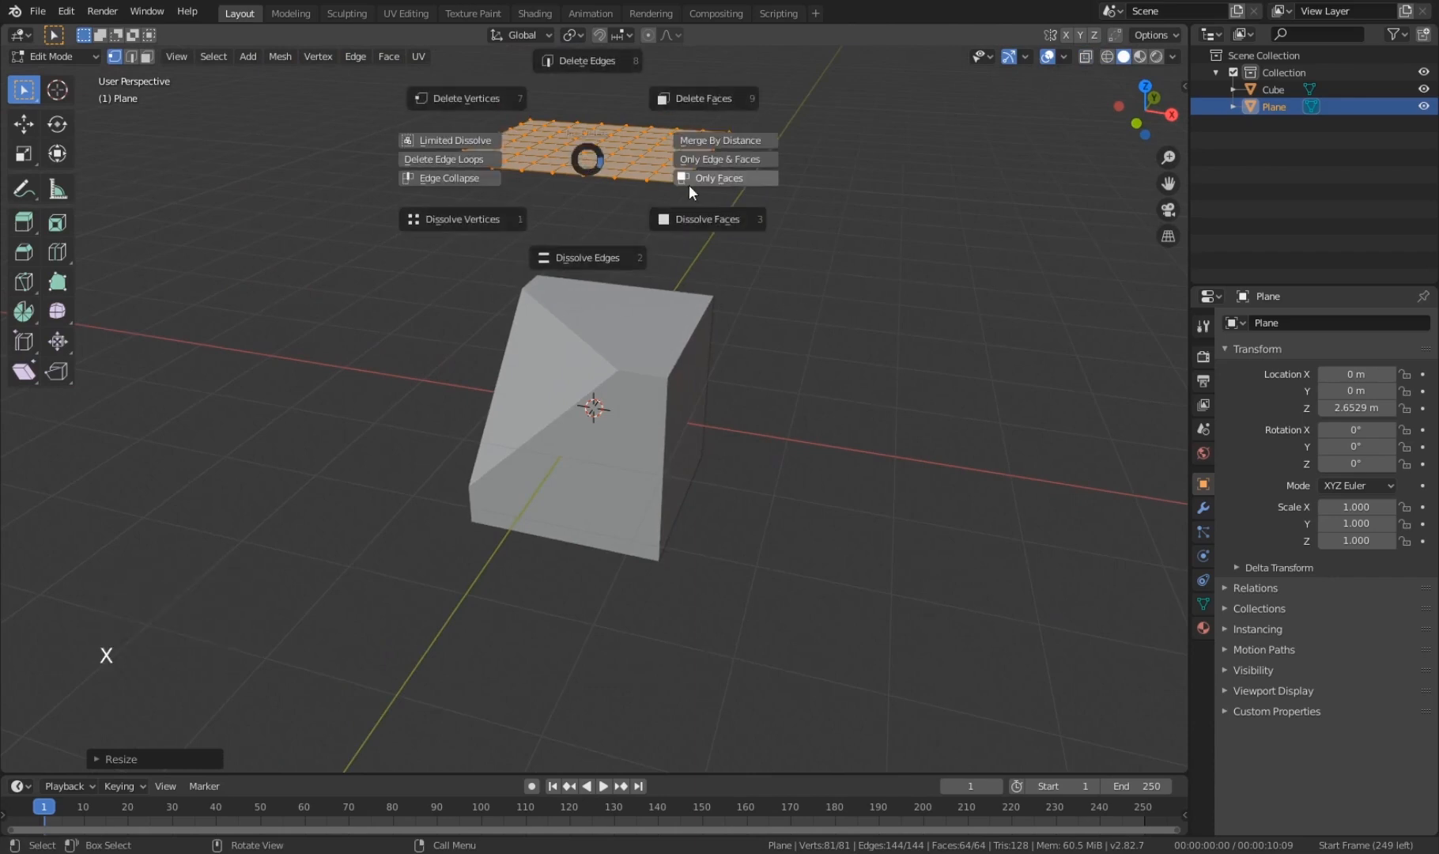
left_click(691, 180)
middle_click_drag(690, 184, 659, 228)
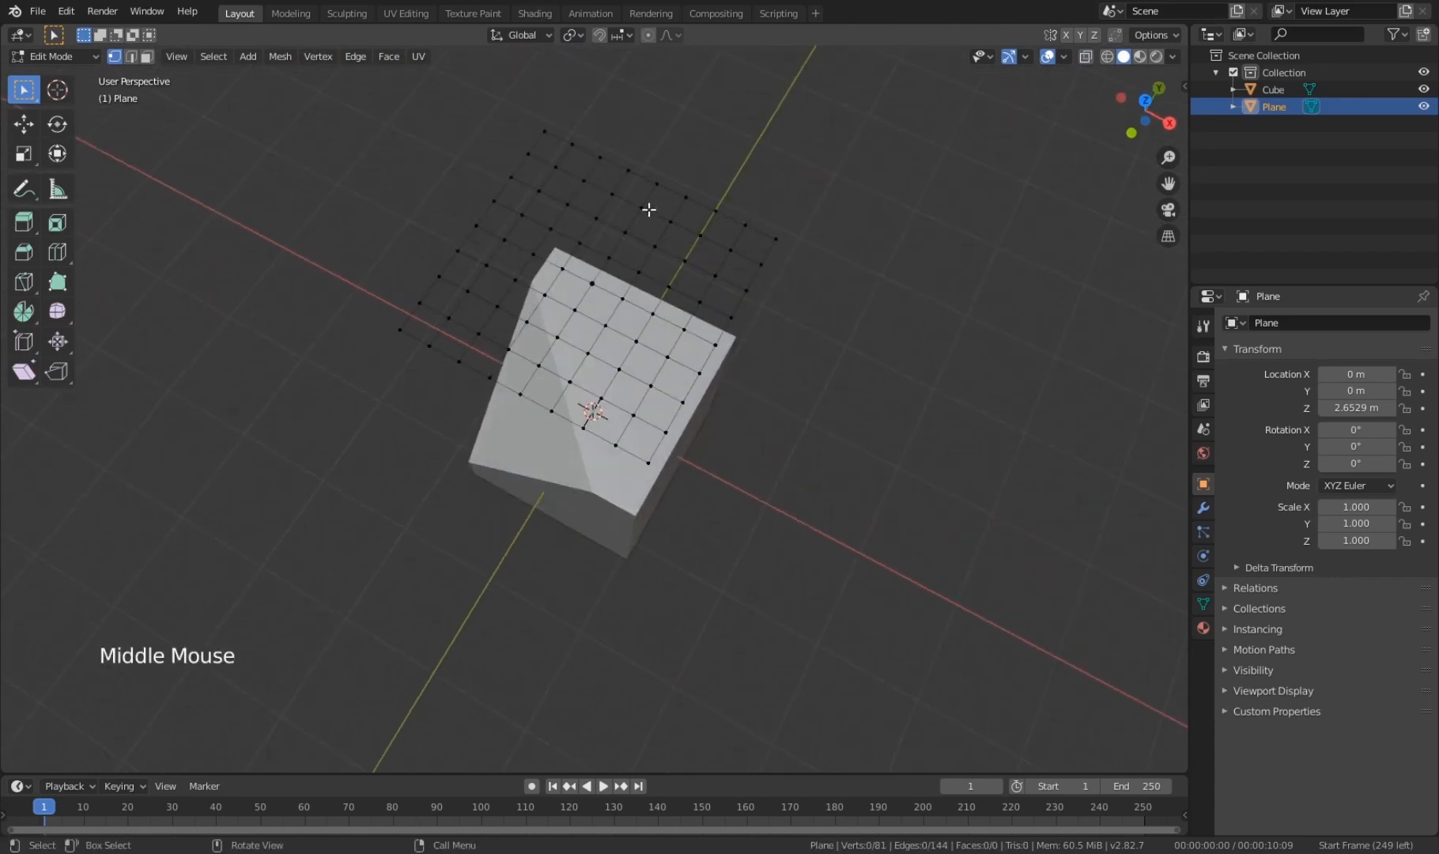
middle_click_drag(389, 301, 600, 308)
middle_click_drag(601, 308, 745, 347)
key("Tab")
Step: Select the cube first and add the grid to the selection as the active object
key("g")
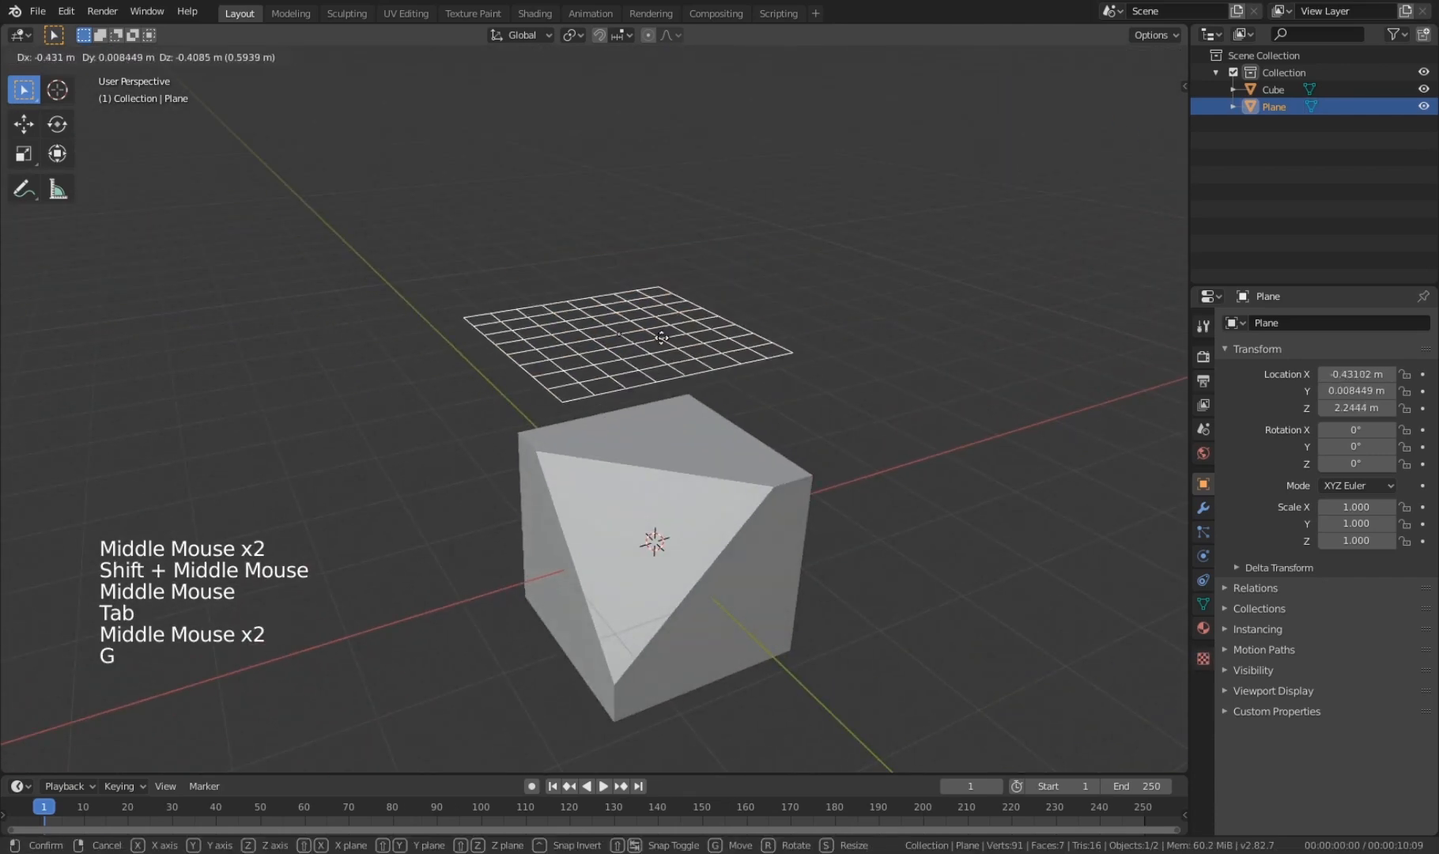
middle_click_drag(601, 371, 704, 563)
left_click(536, 555)
middle_click_drag(704, 563, 808, 560)
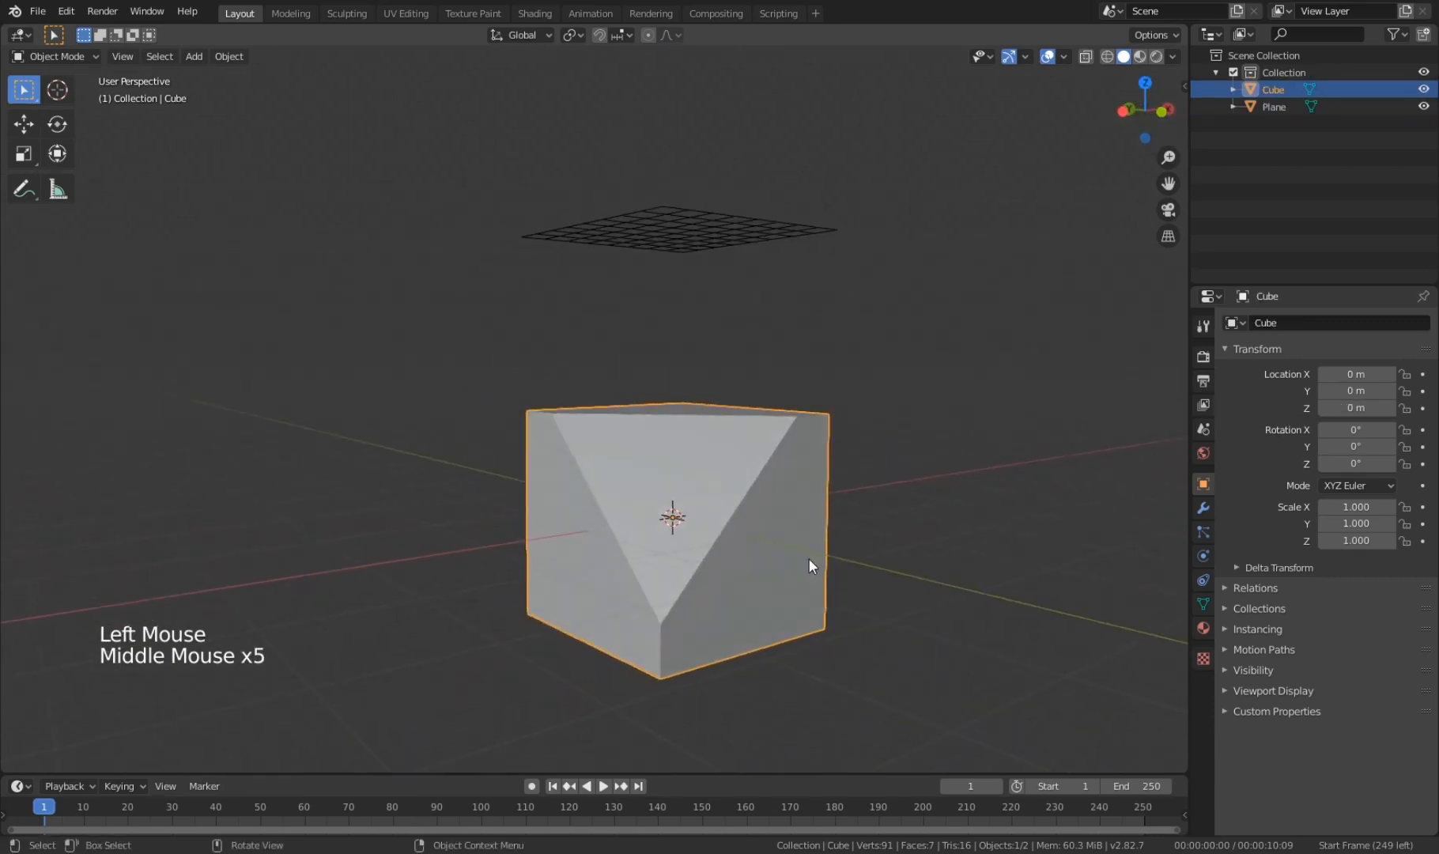
left_click(773, 232, "shift")
middle_click_drag(741, 318, 687, 446)
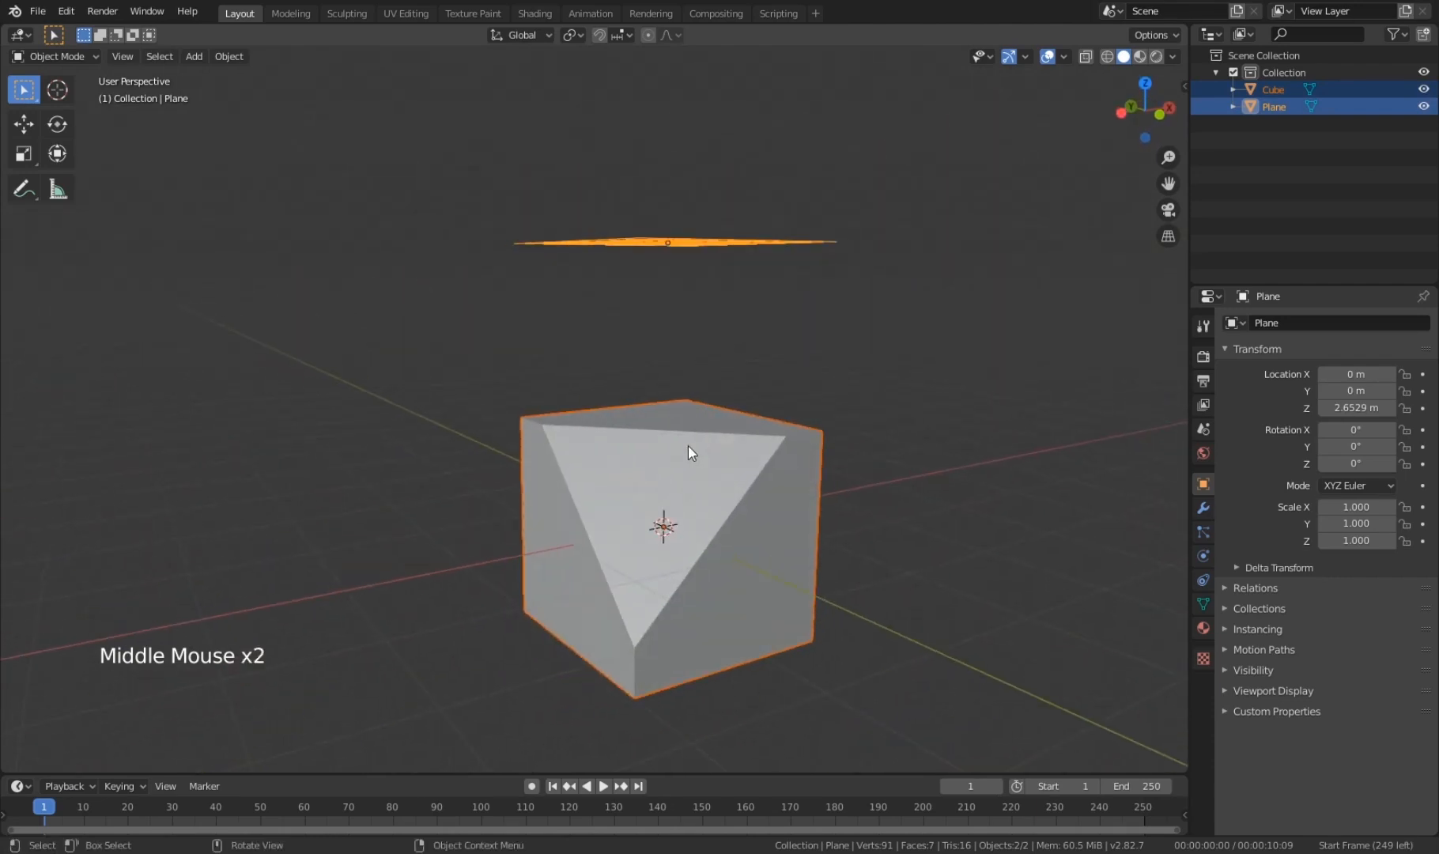
middle_click_drag(574, 432, 833, 440)
Step: Select the grid first, add the cube as the active object, and enter Edit Mode
left_click(735, 399)
left_click(700, 225)
middle_click_drag(700, 225, 549, 229)
middle_click_drag(692, 262, 632, 260)
middle_click_drag(633, 260, 680, 229)
middle_click_drag(562, 227, 657, 347)
left_click(683, 537, "shift")
middle_click_drag(683, 537, 460, 571)
key("Tab")
middle_click_drag(660, 554, 735, 619)
Step: Select all geometry and run Knife Project from the top view to cut the grid pattern into the cube
key("a")
key("q")
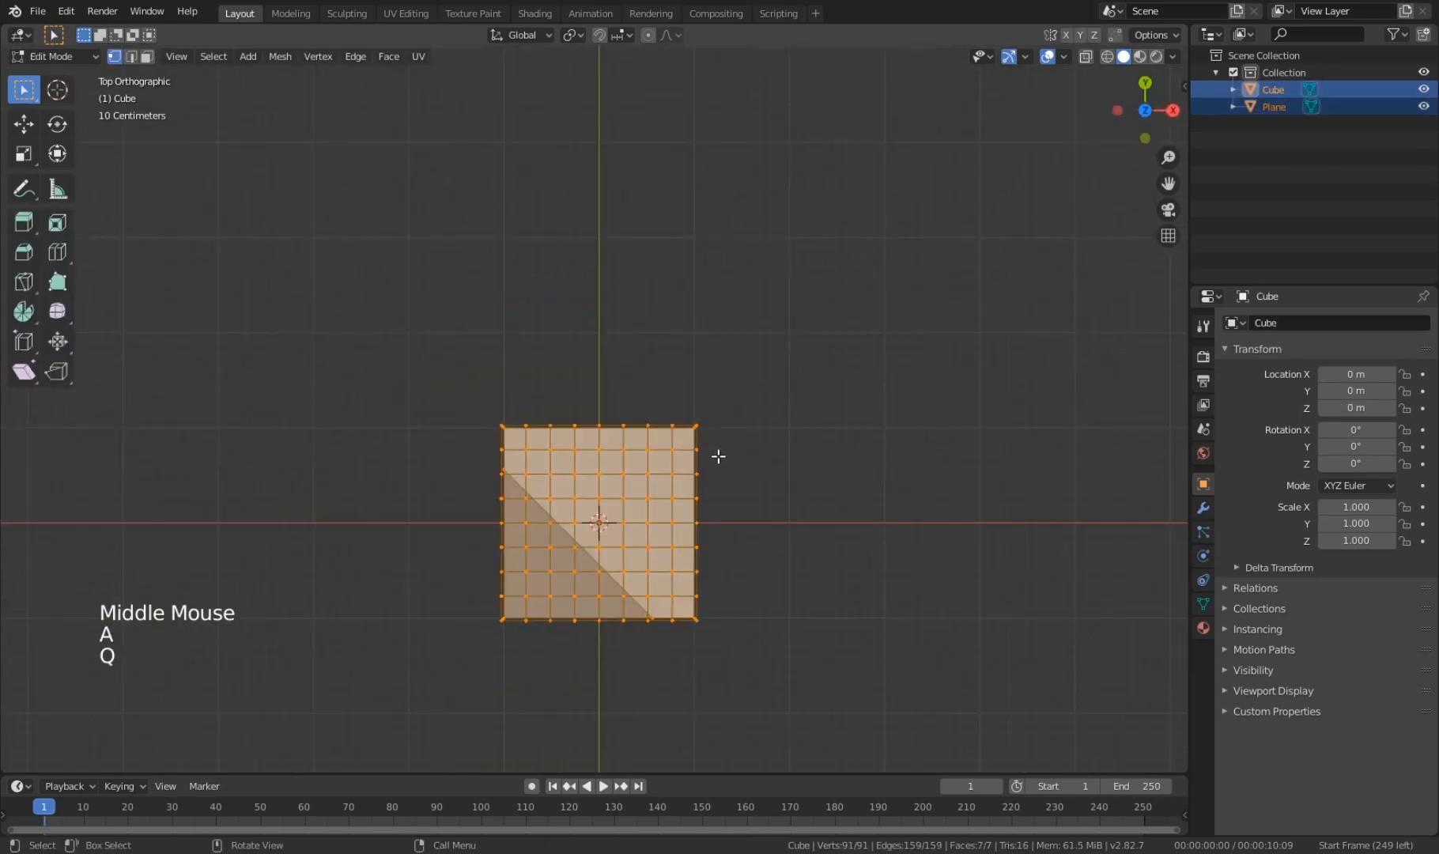
mouse_move(705, 461)
middle_mouse_down()
mouse_move(684, 403)
mouse_move(699, 469)
middle_mouse_up()
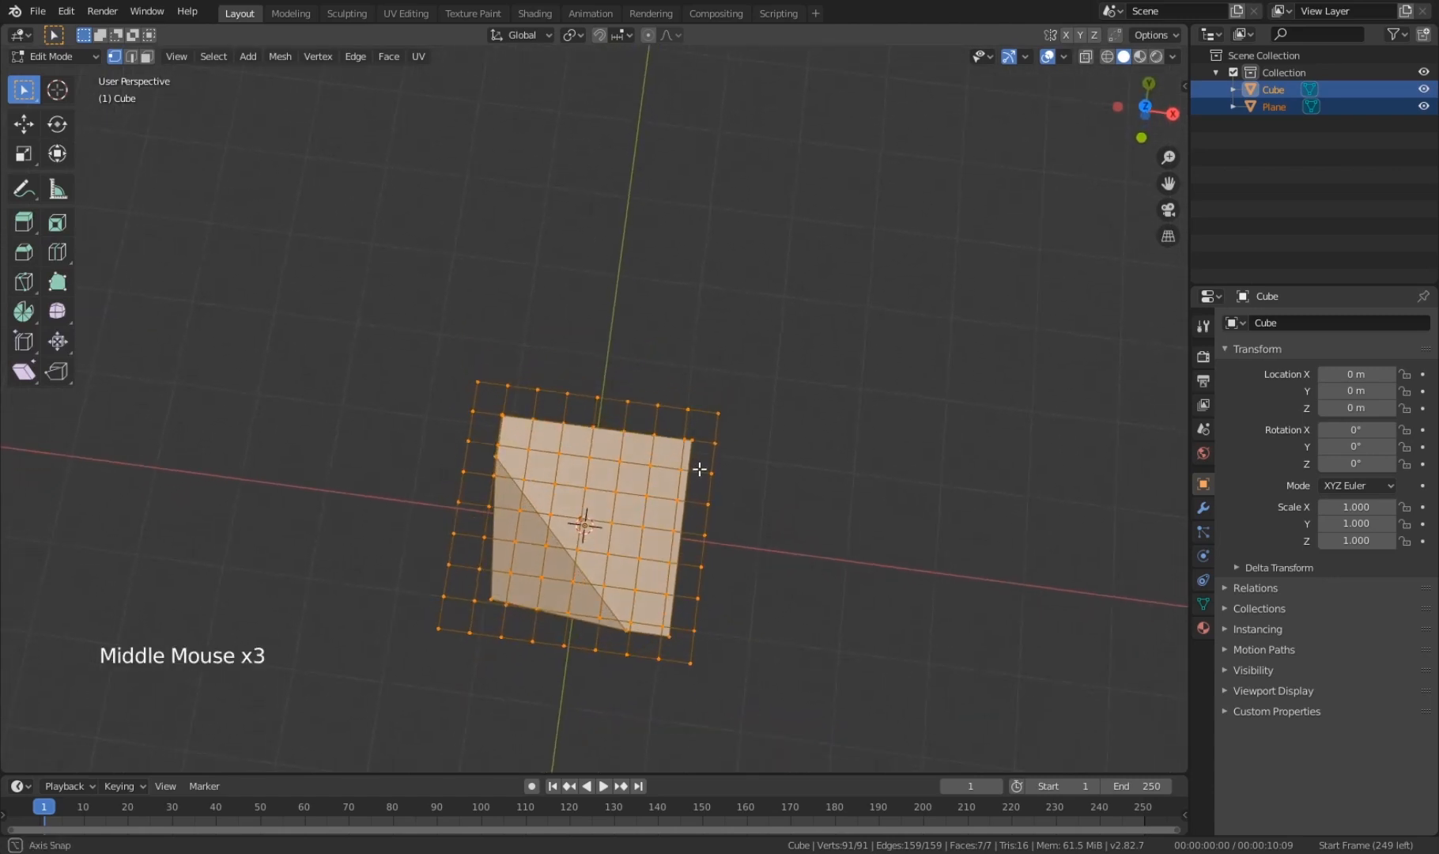
key("q")
scroll(690, 470, "up", 2)
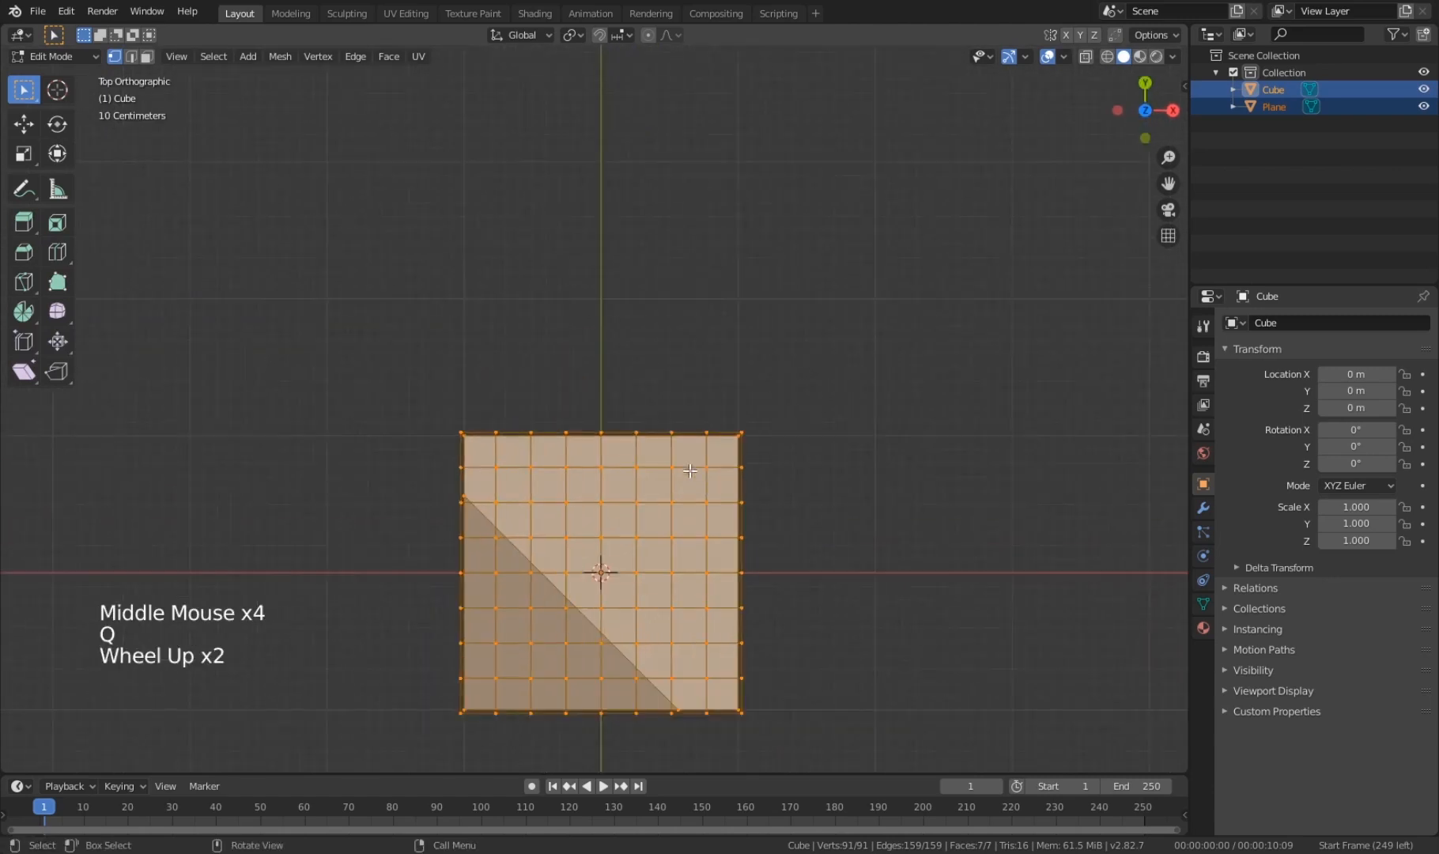
key("F3")
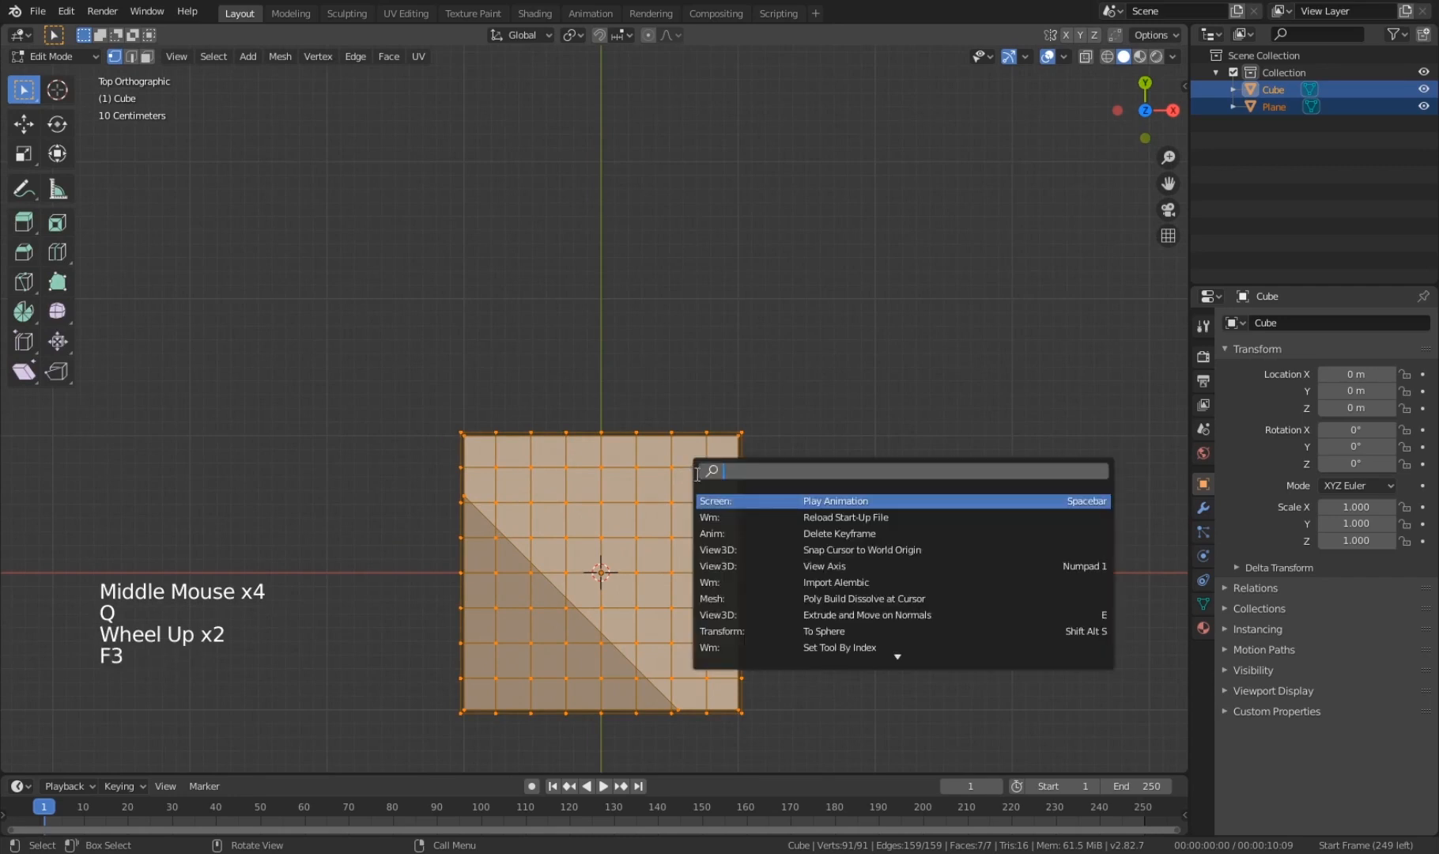
type("KNI")
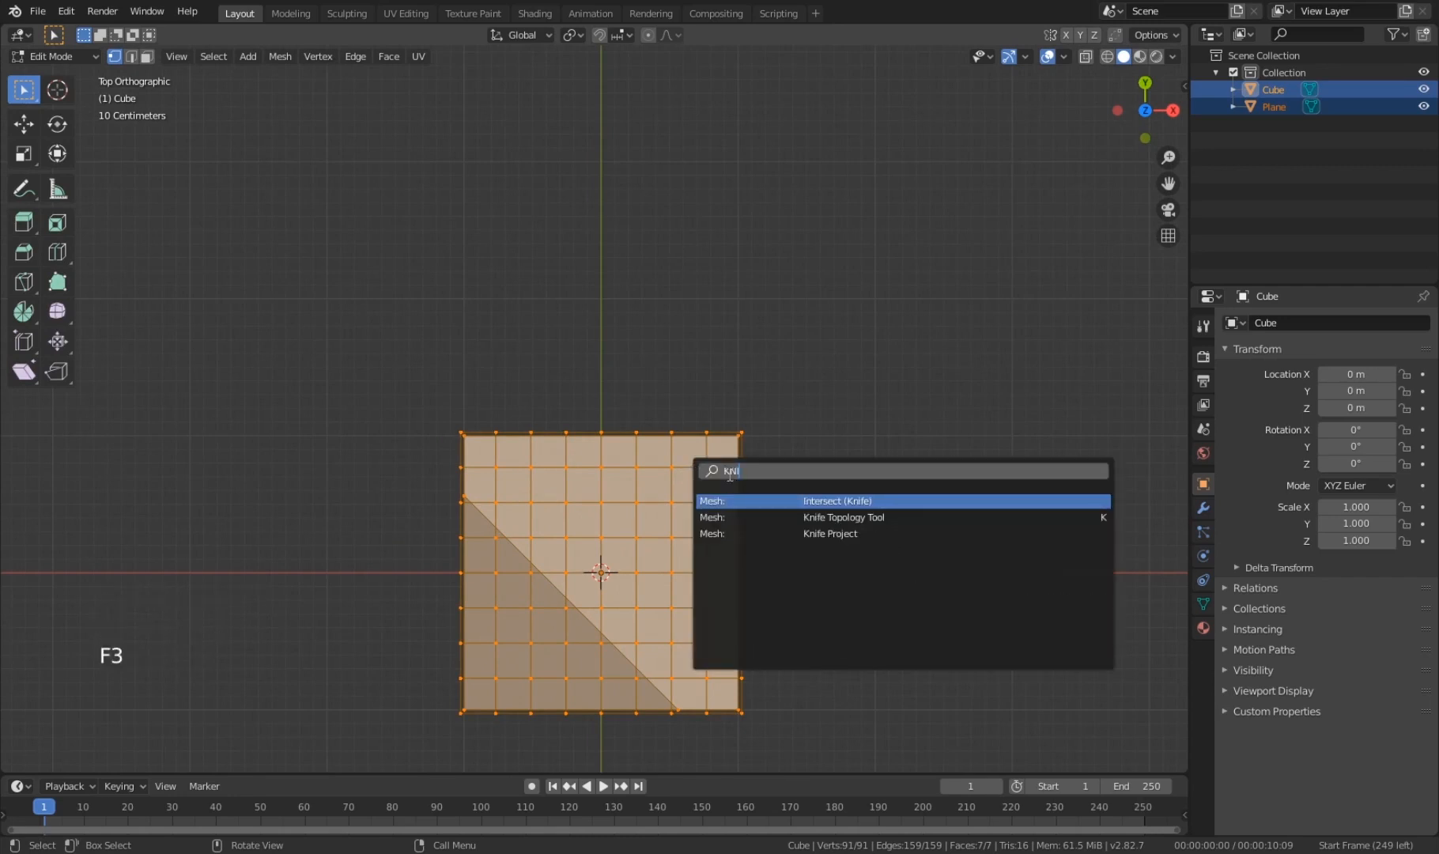
key("Down")
key("Down")
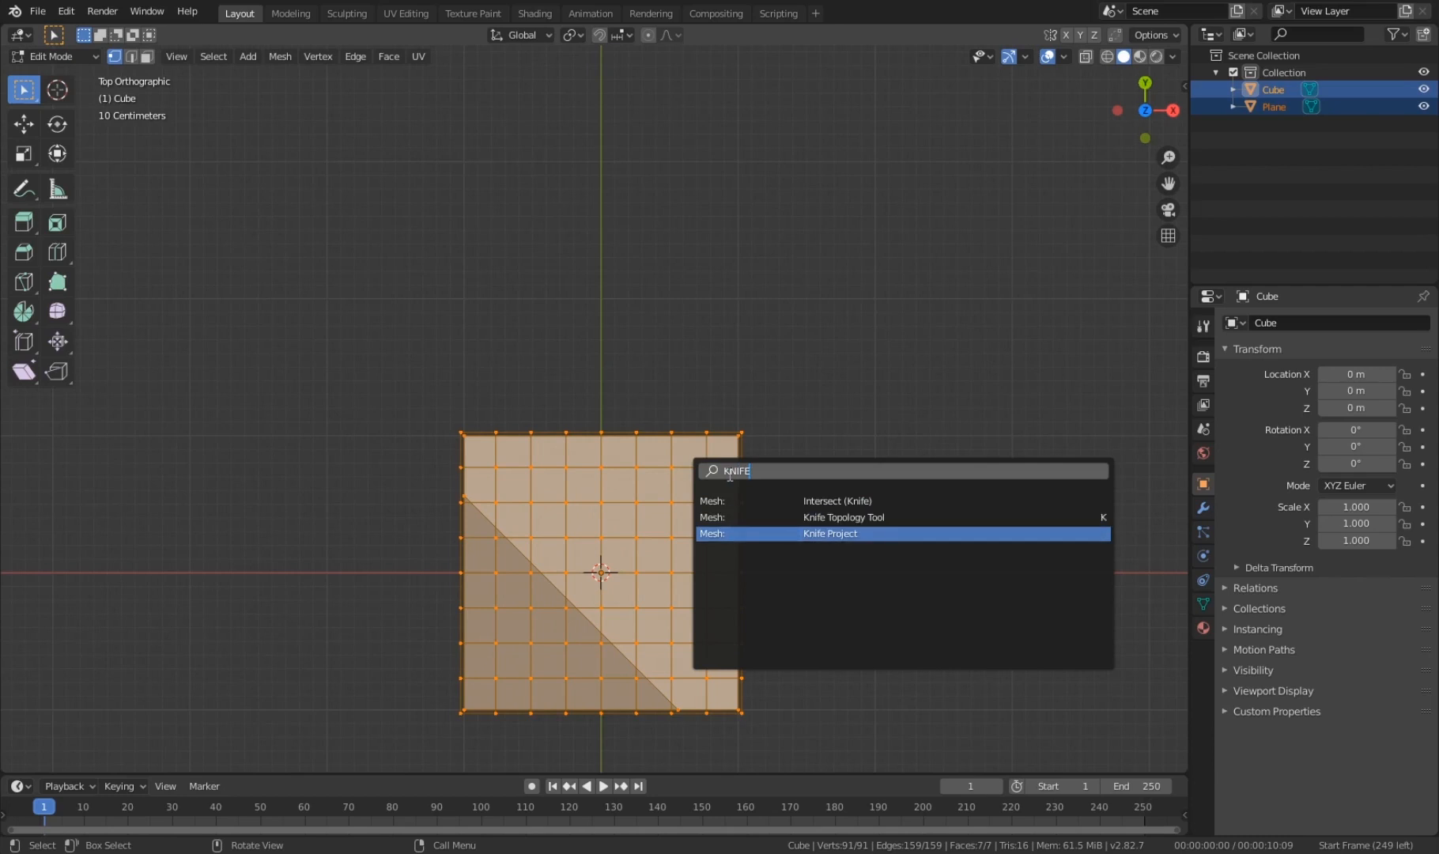
key("Return")
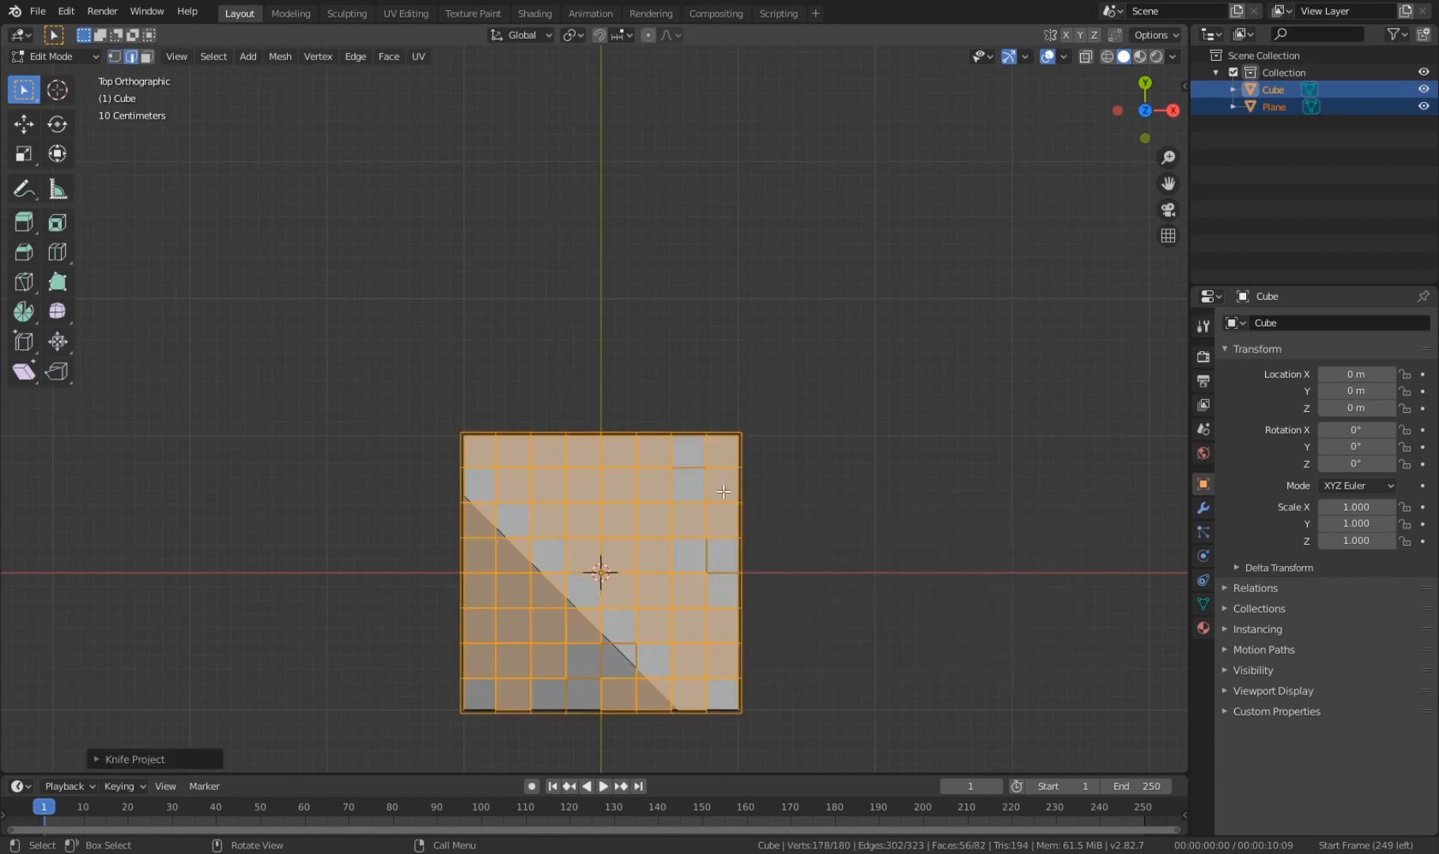
Step: Clear the selection and examine the projected grid cuts on the cube's top and bevelled faces
scroll(768, 534, "down", 2)
middle_click_drag(798, 604, 682, 450)
key("alt+a")
scroll(851, 550, "up", 2)
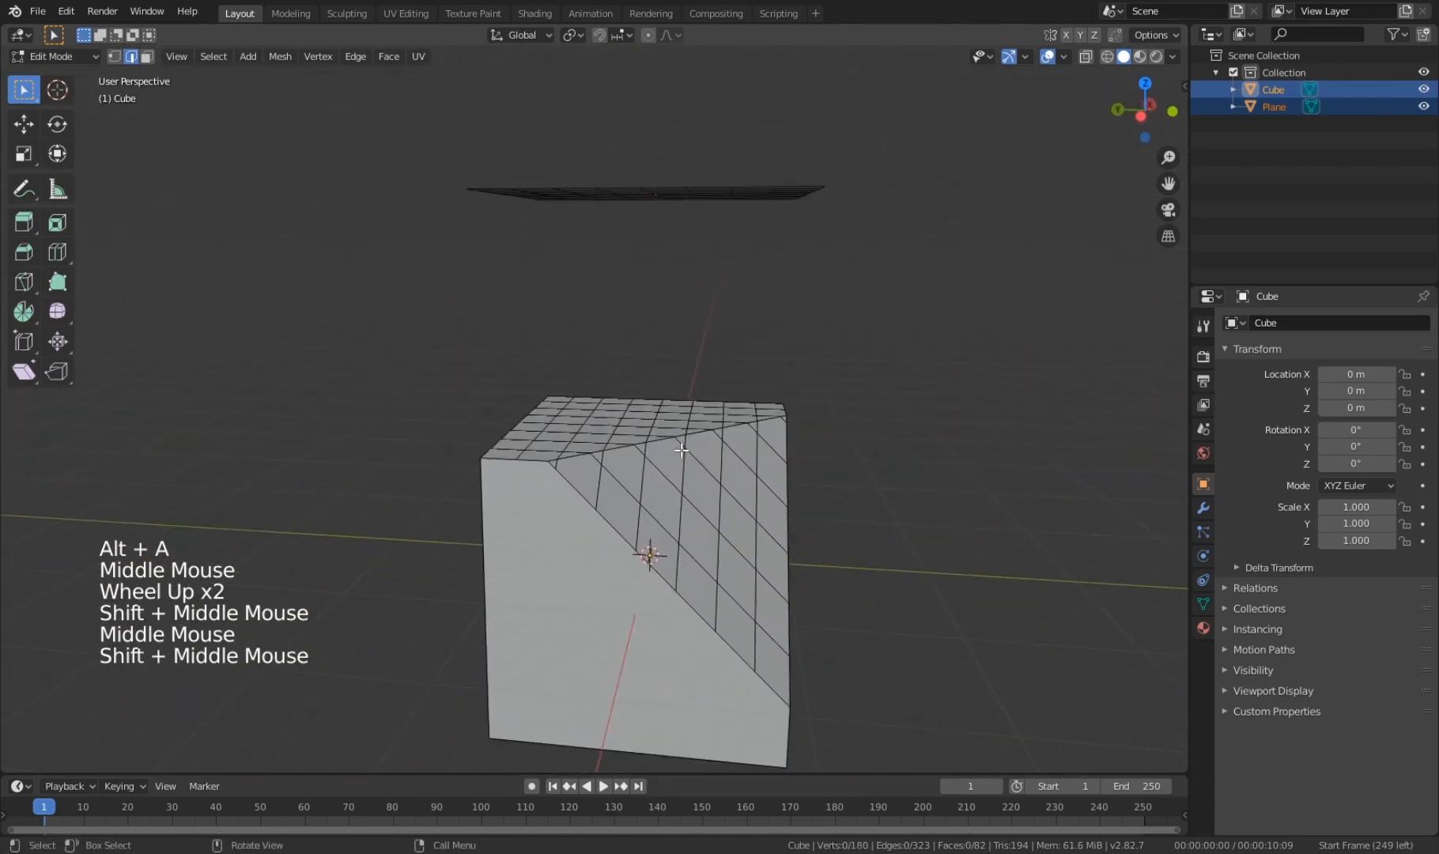
middle_click_drag(697, 632, 679, 585)
middle_click_drag(680, 585, 653, 546)
scroll(653, 529, "up", 2)
scroll(653, 529, "up", 1)
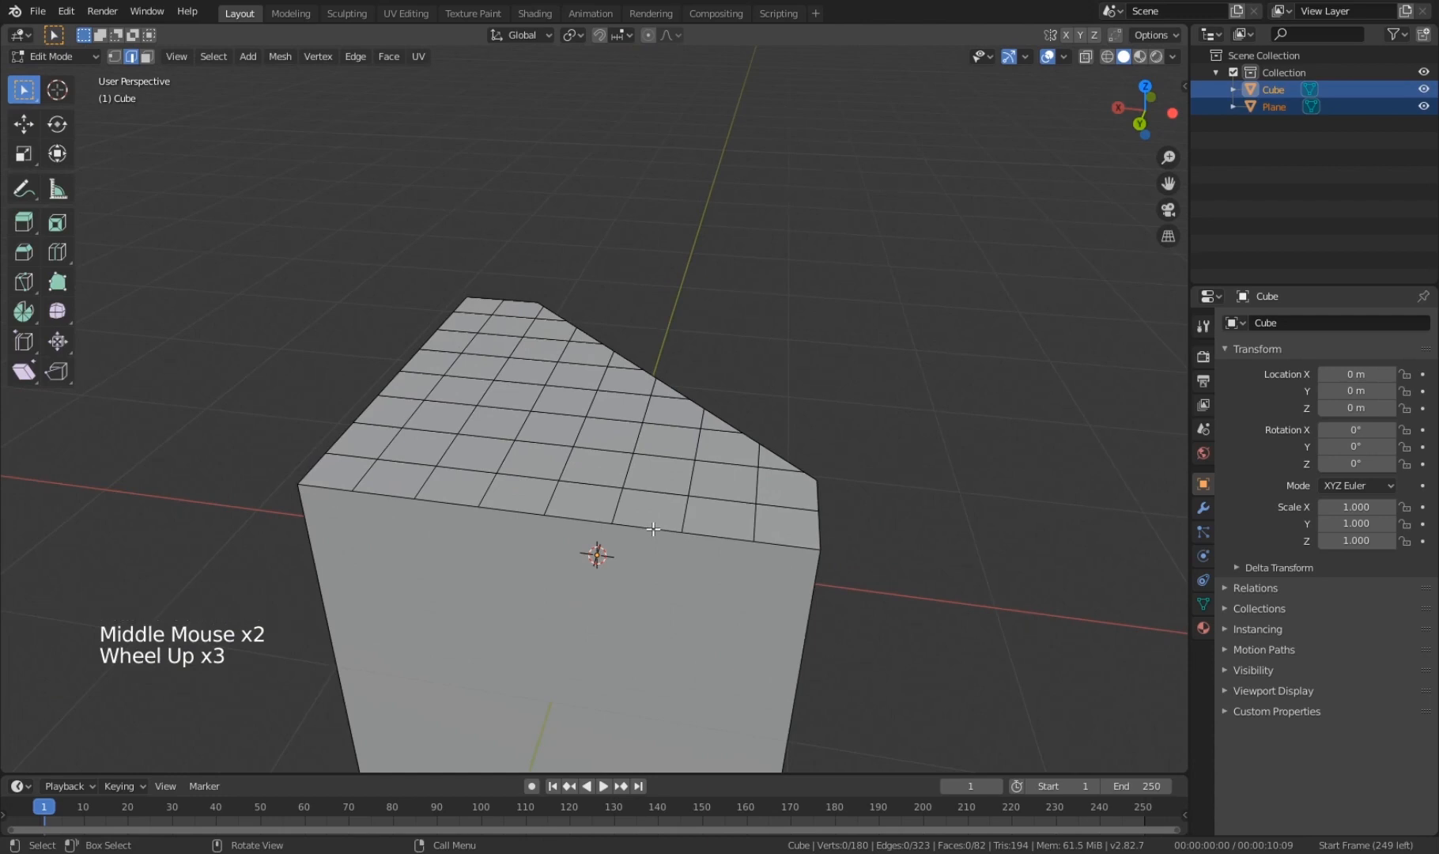
middle_click_drag(574, 518, 838, 523)
scroll(520, 610, "down", 4)
middle_click_drag(520, 610, 625, 331)
scroll(578, 530, "down", 2)
scroll(532, 372, "up", 1)
Step: Return to Object Mode, select the grid alone, and tilt it freely to about 37° X, 30° Y and 5° Z
key("Tab")
left_click(626, 307)
middle_click_drag(675, 479, 626, 436, "shift")
middle_click_drag(625, 436, 411, 409)
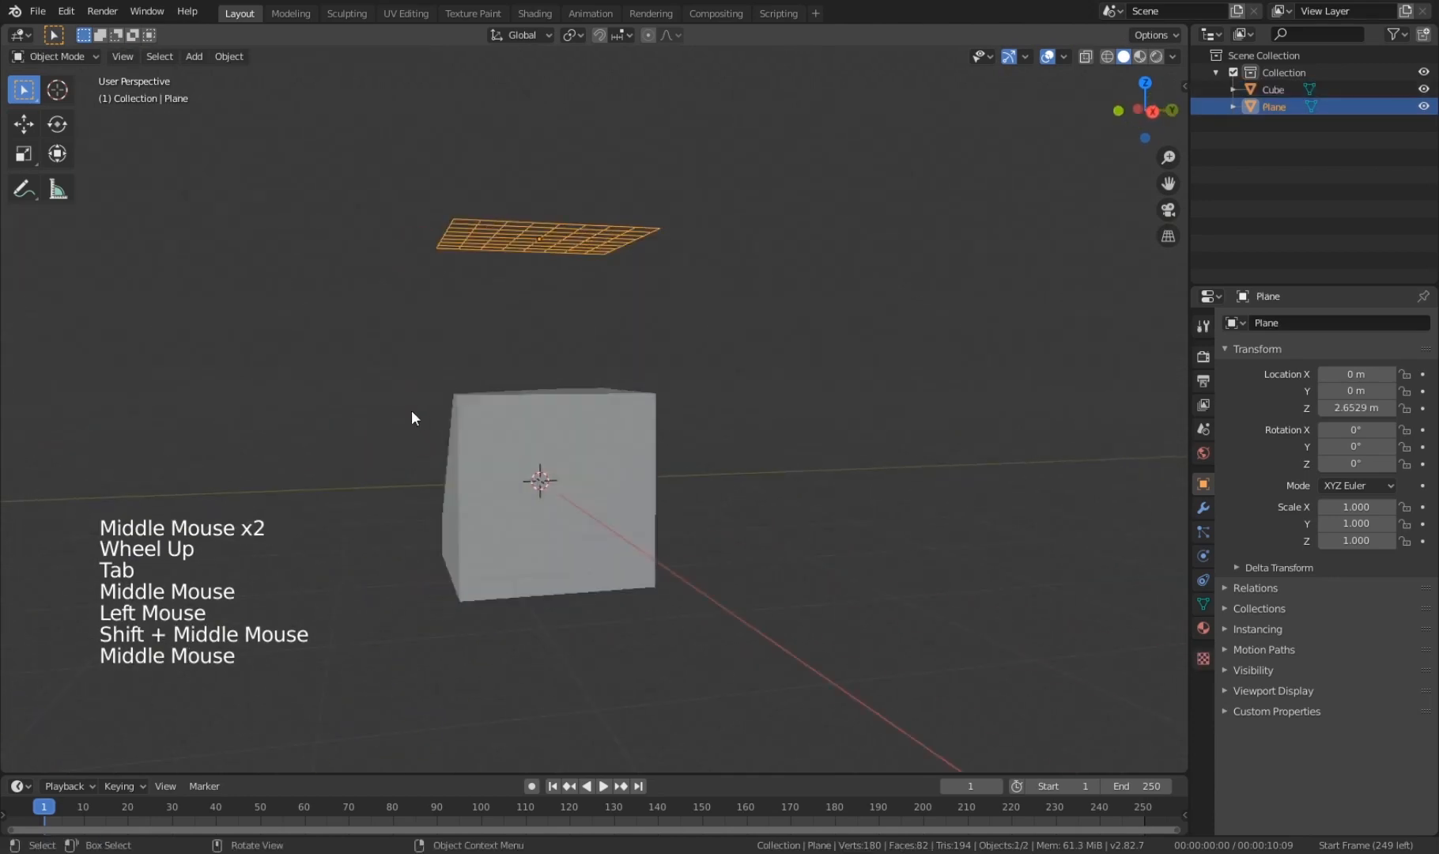
key("r")
left_click(449, 457)
key("r")
Step: Move the tilted grid away from the cube, facing its vertical corner, to about X 1.9 m, Y -1.68 m, Z 1 m
key("g")
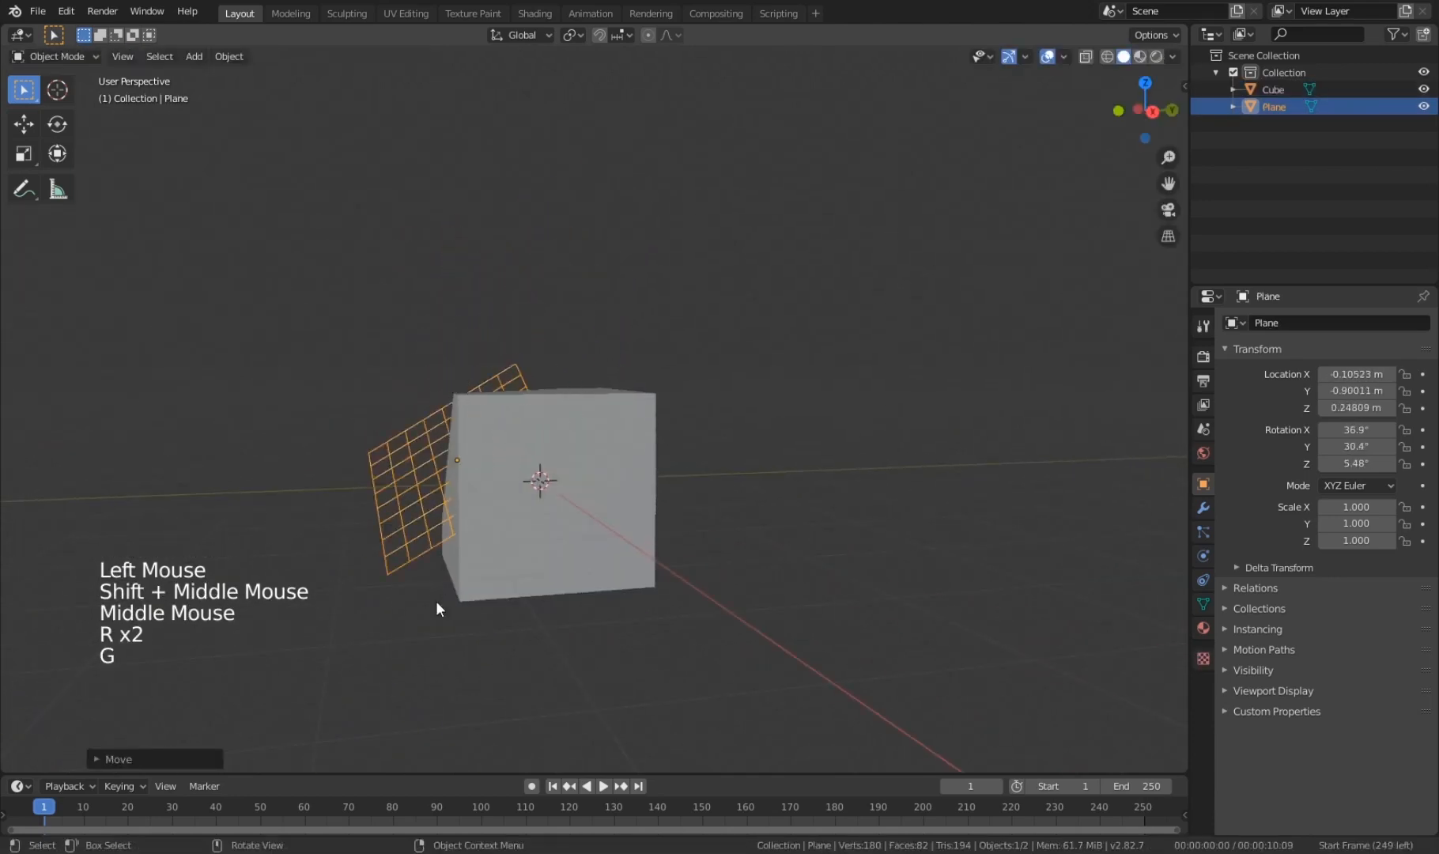
middle_click_drag(437, 597, 547, 594)
key("g")
left_click(783, 581)
middle_click_drag(784, 581, 506, 573)
key("g")
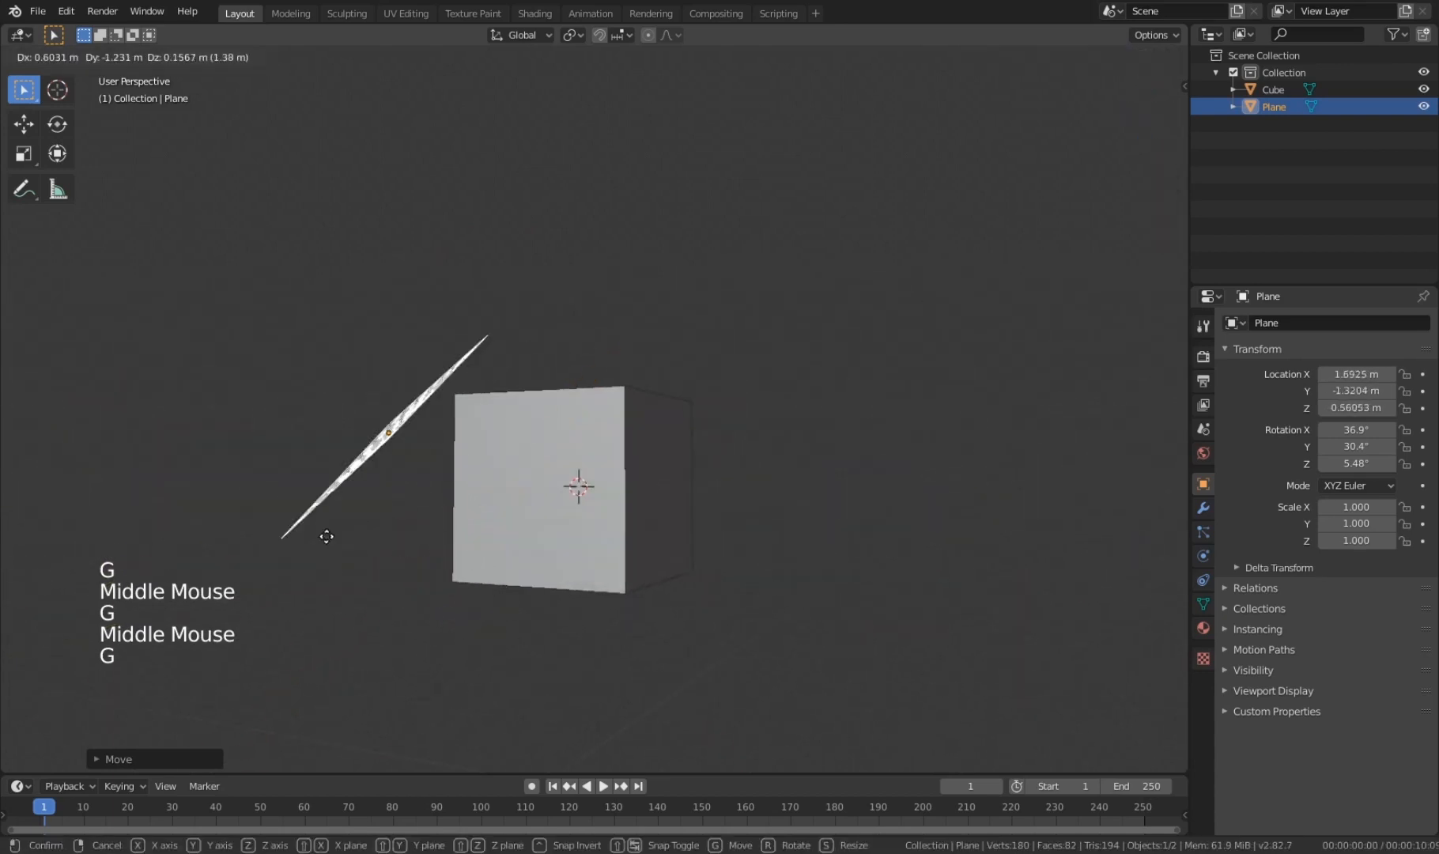
left_click(286, 496)
middle_click_drag(286, 495, 589, 552)
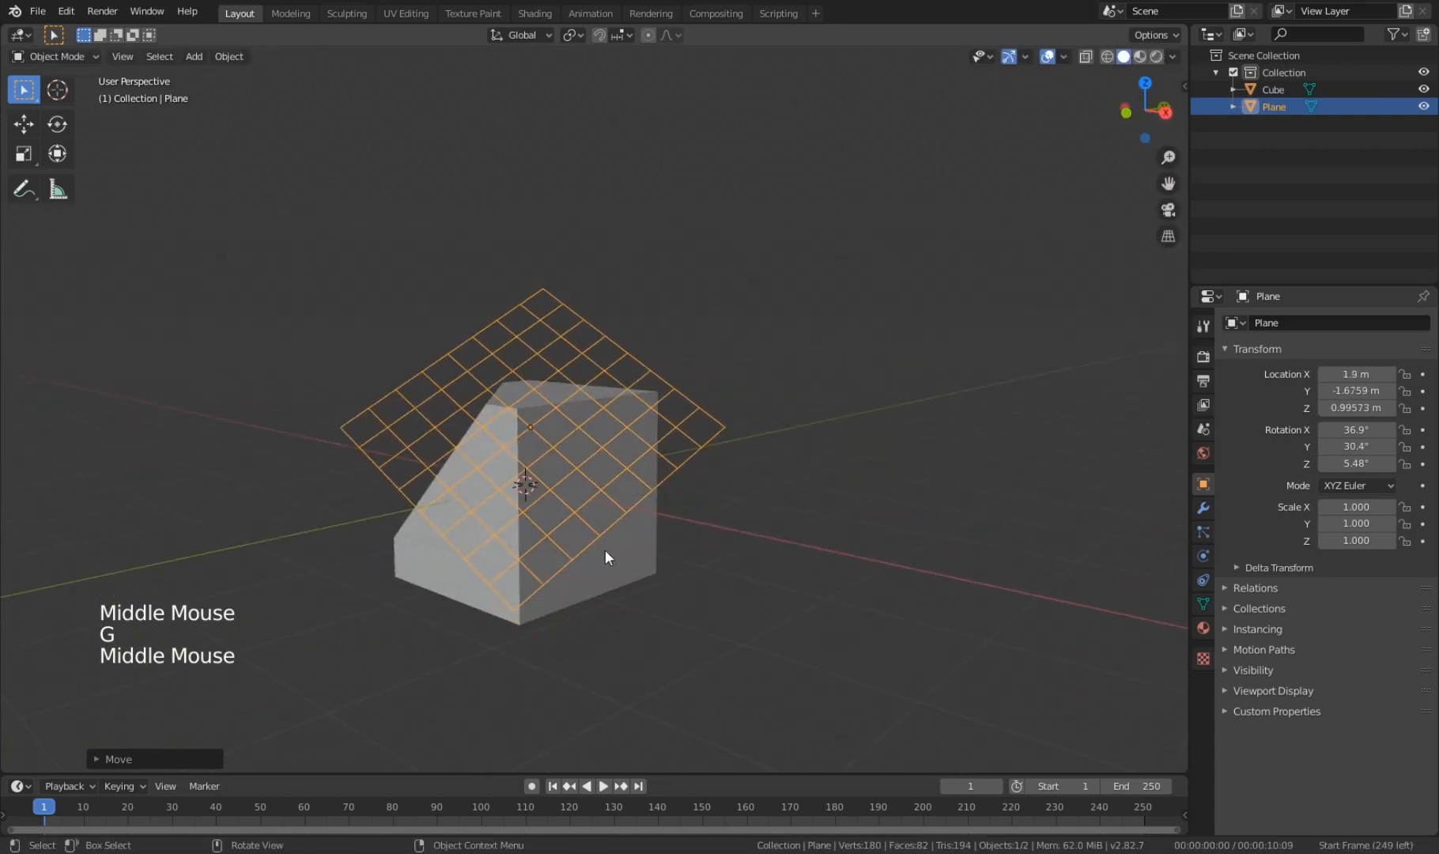
Step: Keep the grid selected, add the cube as the active object, and enter Edit Mode
middle_click_drag(711, 429, 757, 398)
left_click(757, 397)
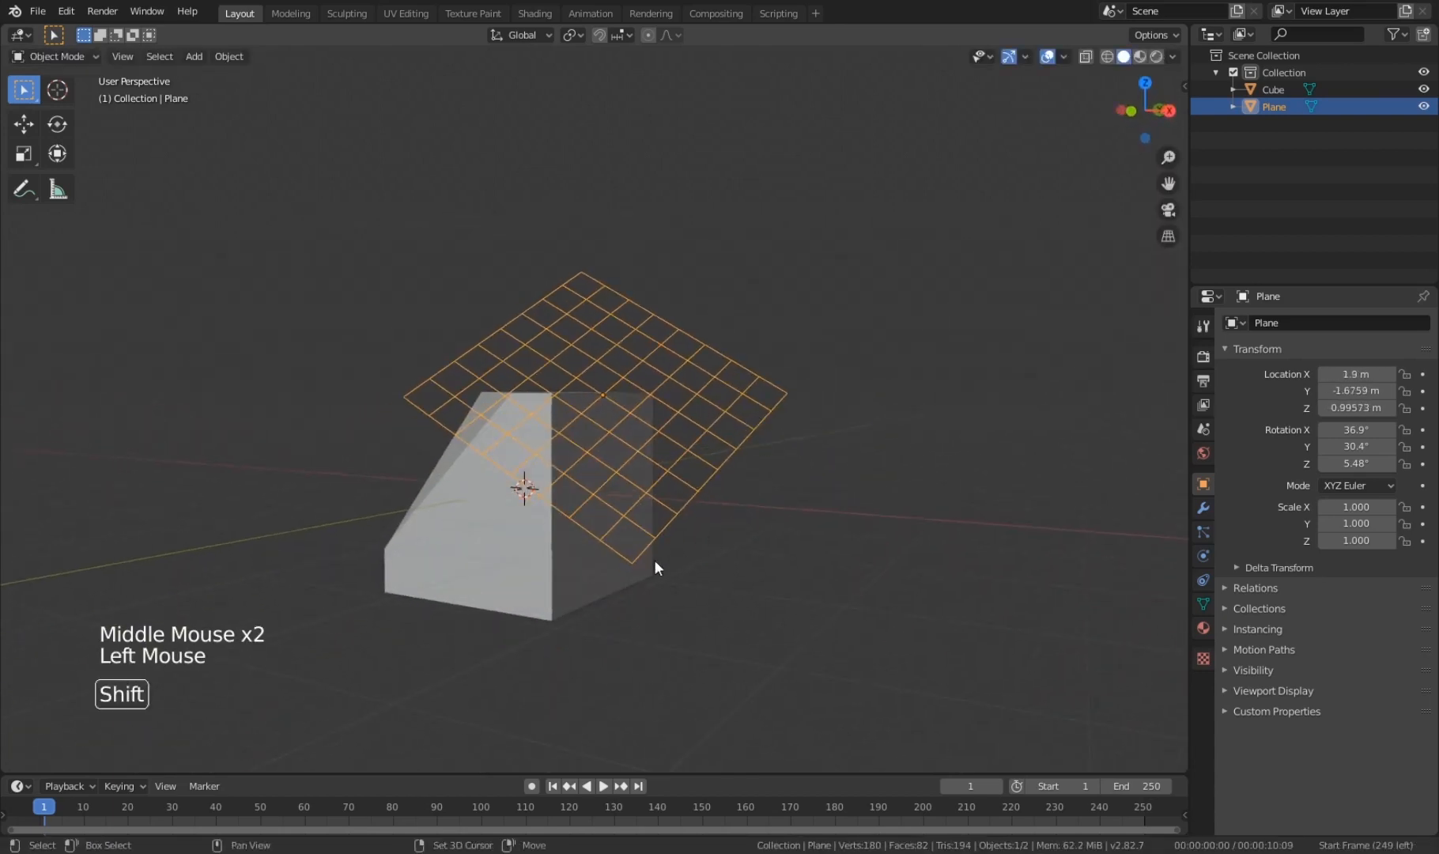
left_click(517, 605, "shift")
key("Tab")
Step: Select all the cube's geometry and run Knife Project from an angled view with the tilted grid overlapping the cube
middle_click_drag(781, 593, 726, 534)
key("a")
key("F3")
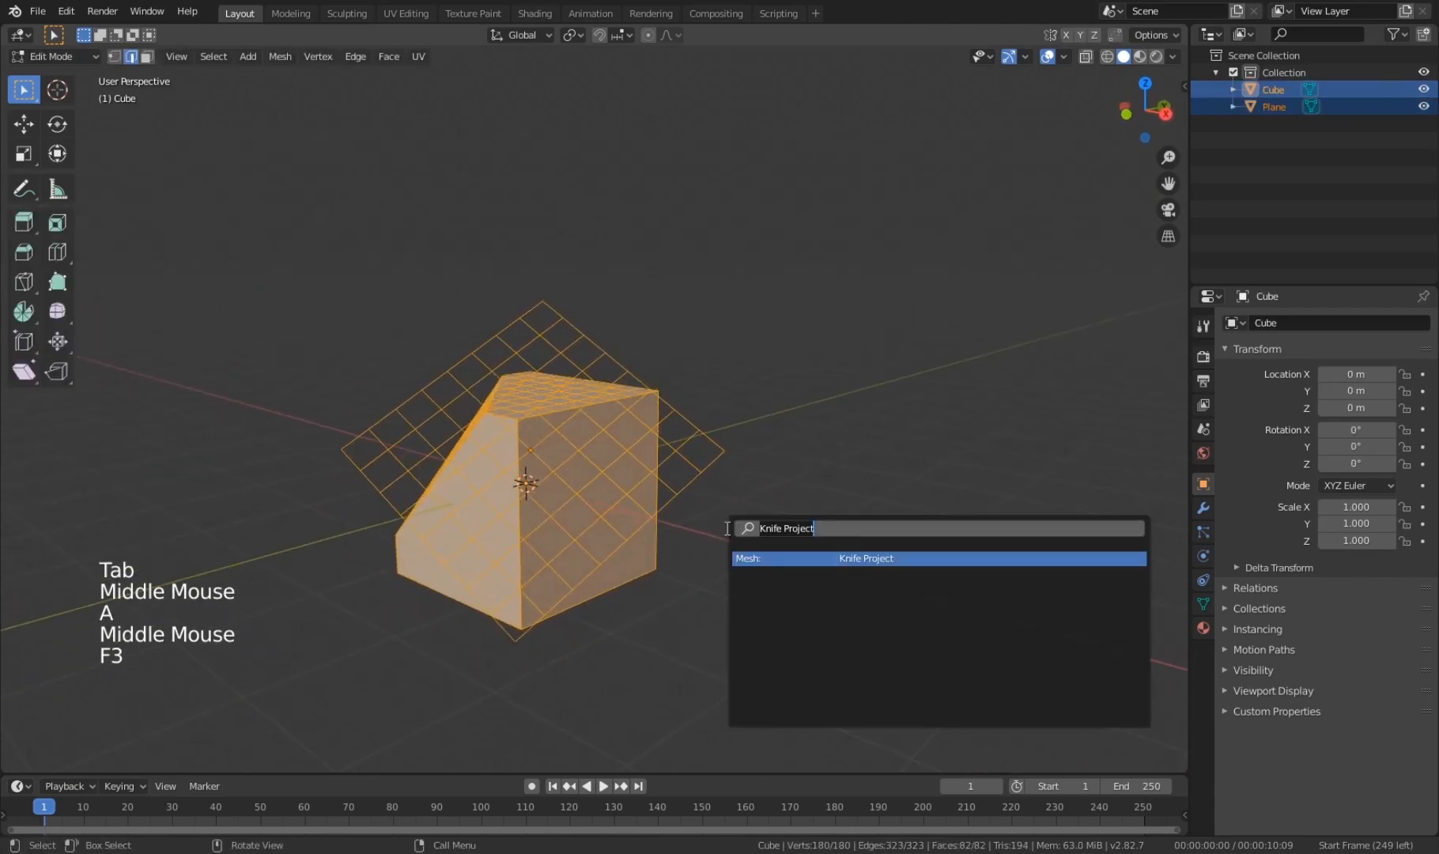
left_click(869, 558)
Step: Clear the geometry selection, inspect the angled cuts around the cube, and return to Object Mode
middle_click_drag(858, 553, 588, 538)
key("alt+a")
key("Tab")
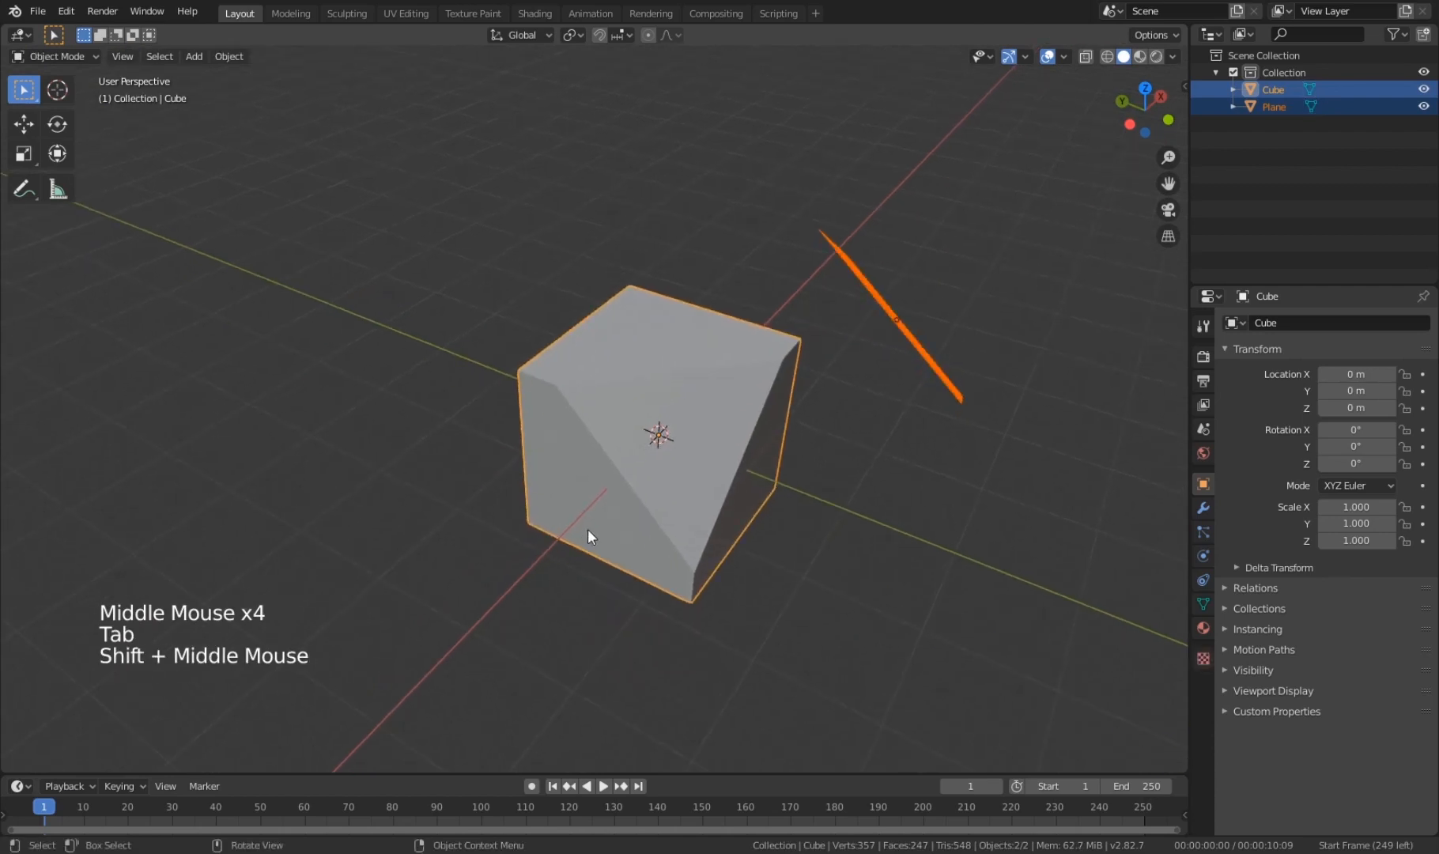